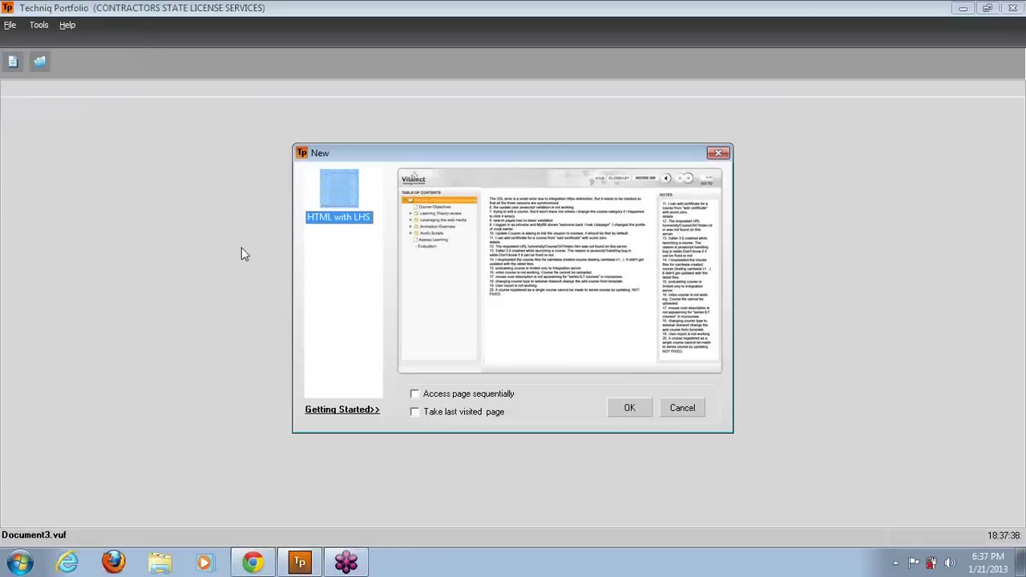
Create a new course from the HTML with LHS template, keep its course outline pinned open and expand the file loading area.
click(627, 408)
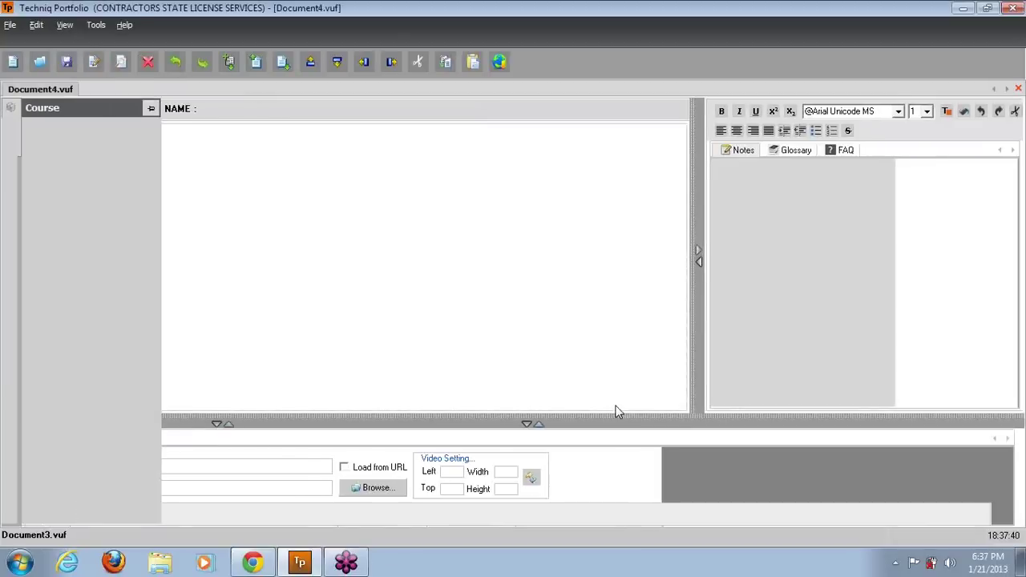
mouse_move(11, 135)
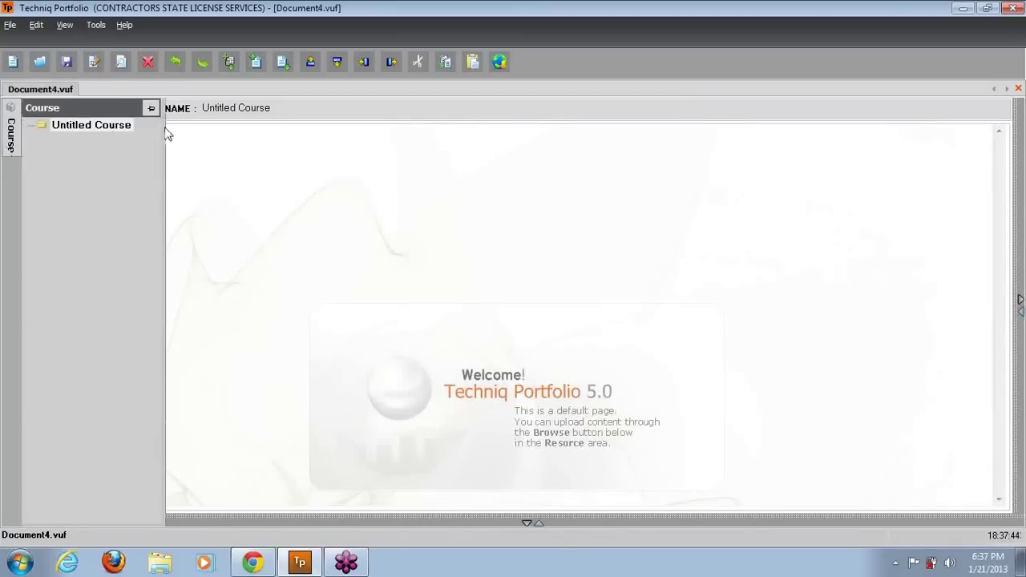
click(152, 109)
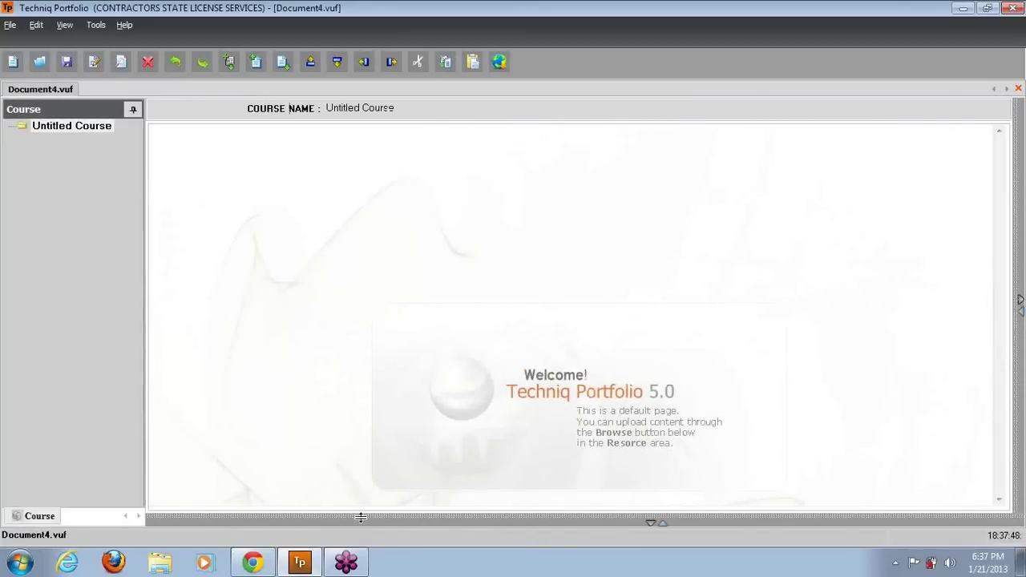
drag(360, 515, 360, 332)
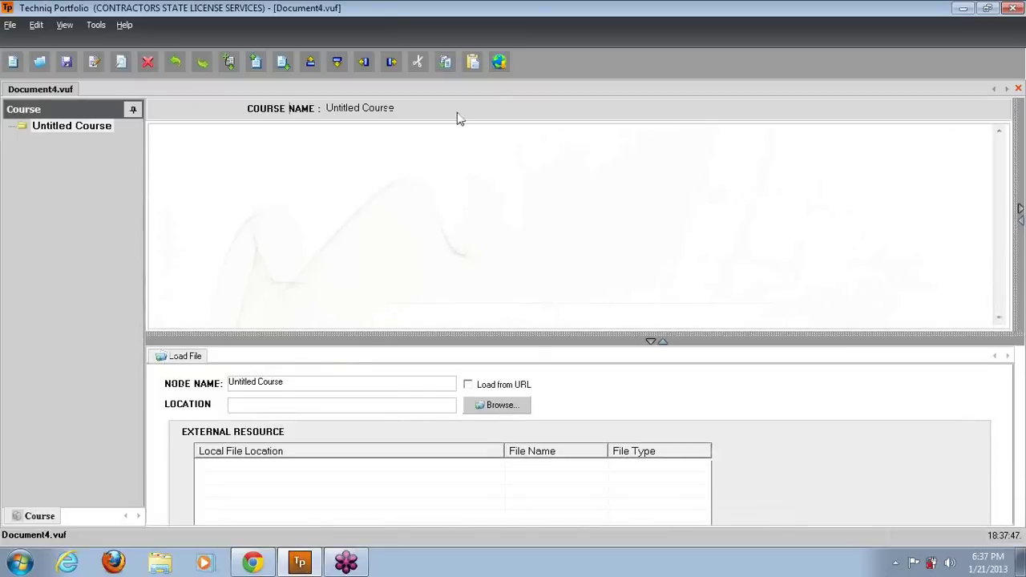
Preview the empty untitled course and close the preview.
click(499, 65)
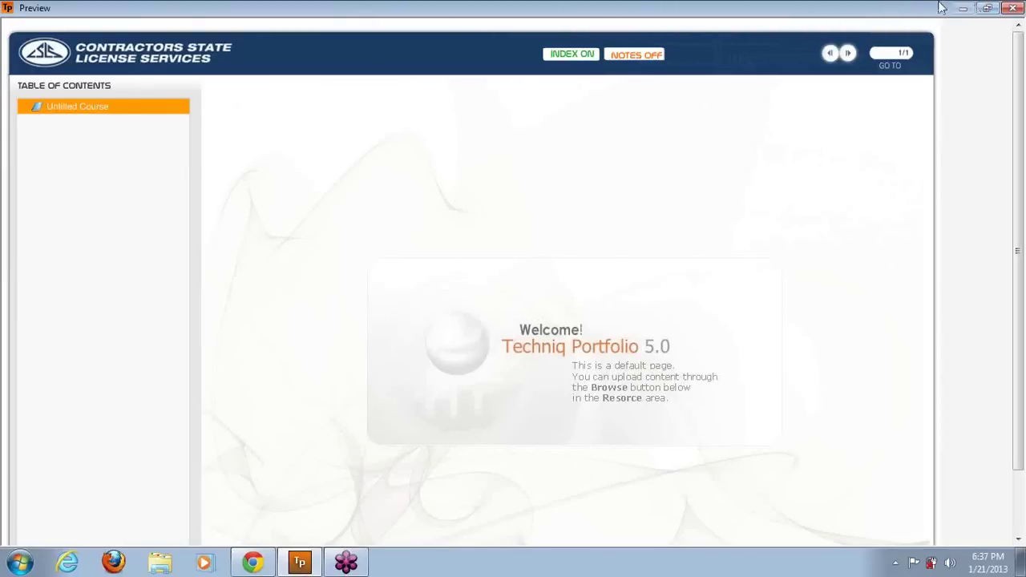
click(986, 8)
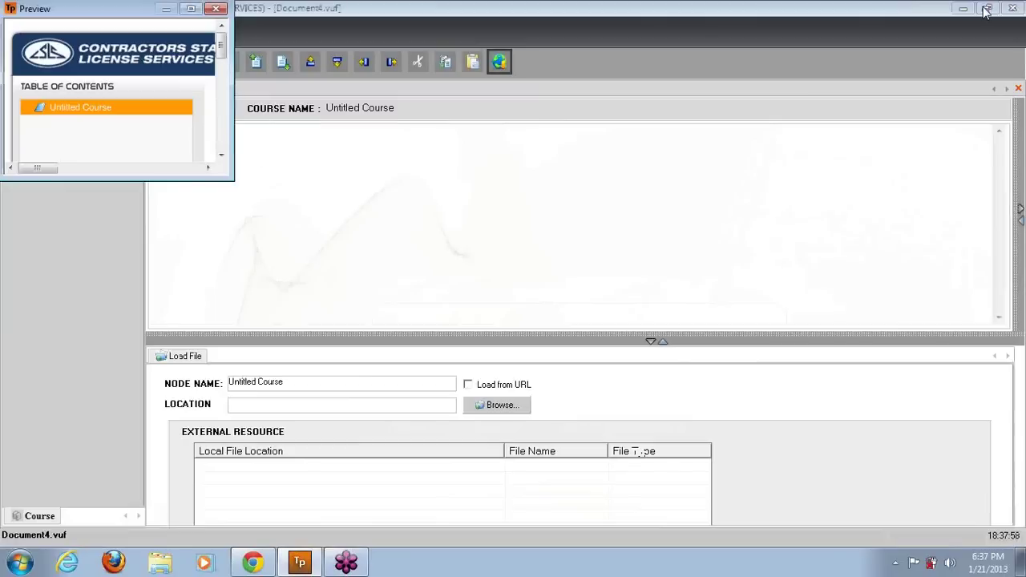
click(216, 8)
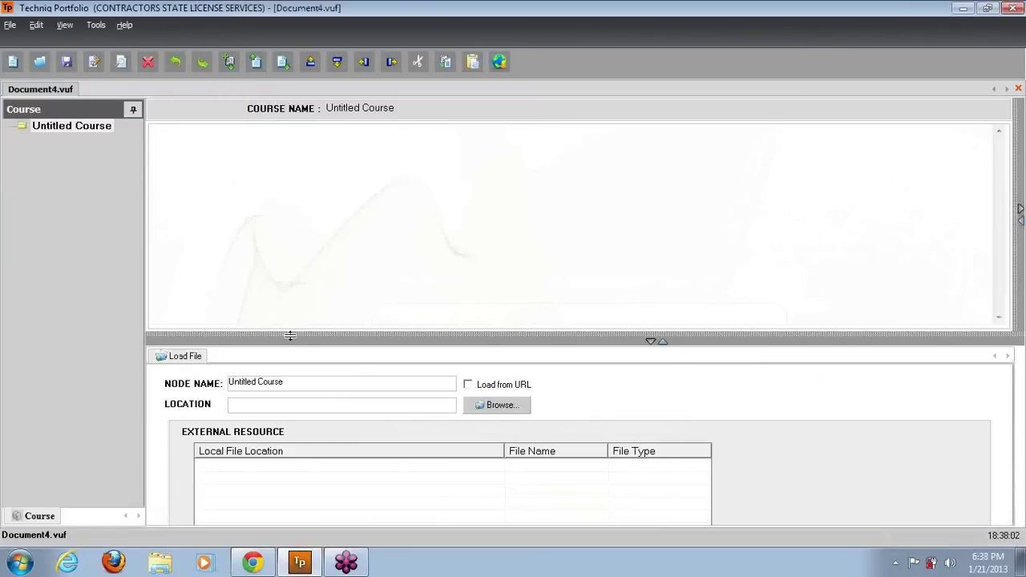
Load the PowerPoint file Vitalect-Overview.pptx from Desktop\Vitalect11\Presentations into the Untitled Course node.
drag(291, 332, 291, 305)
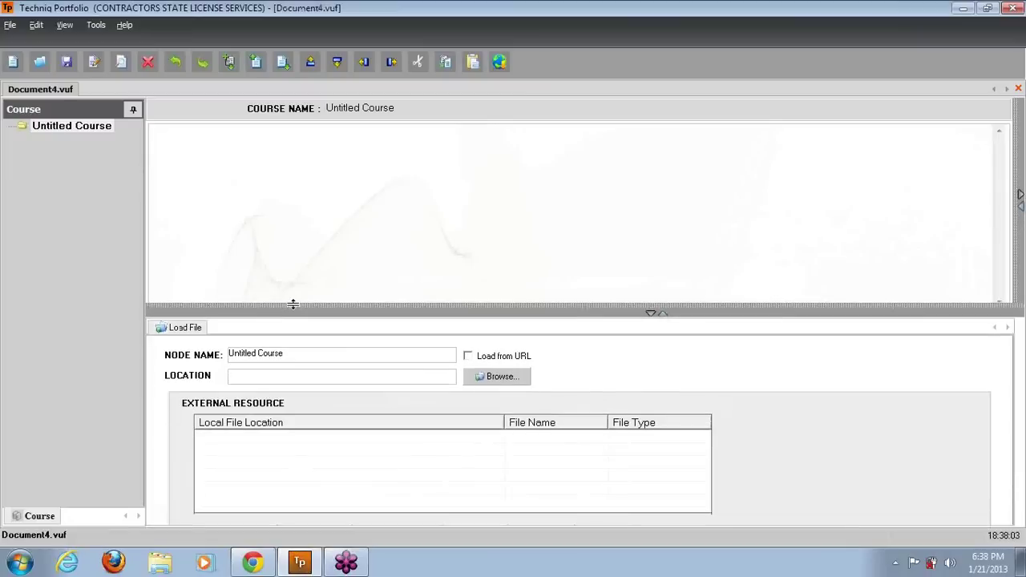
click(517, 384)
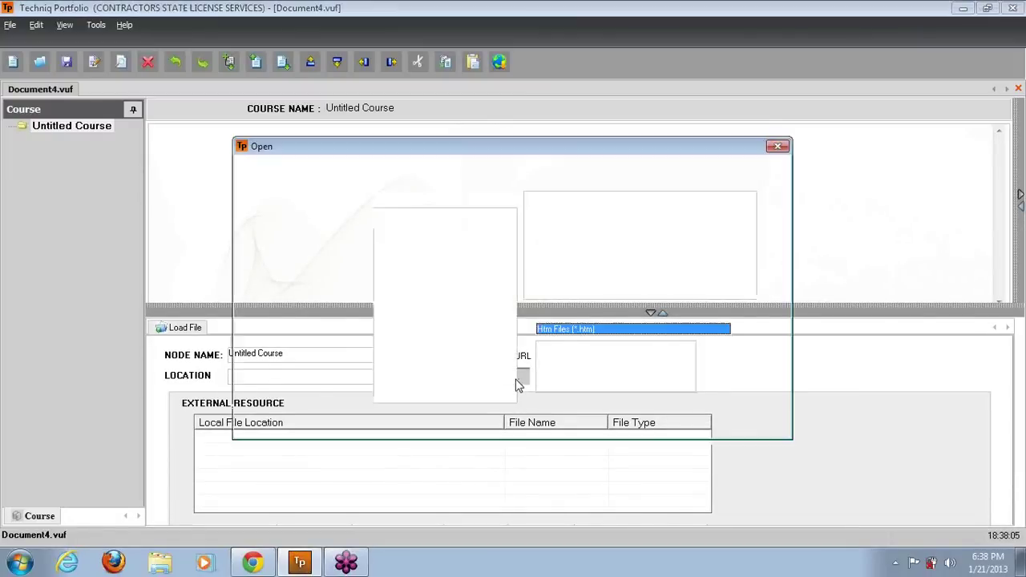
double_click(415, 248)
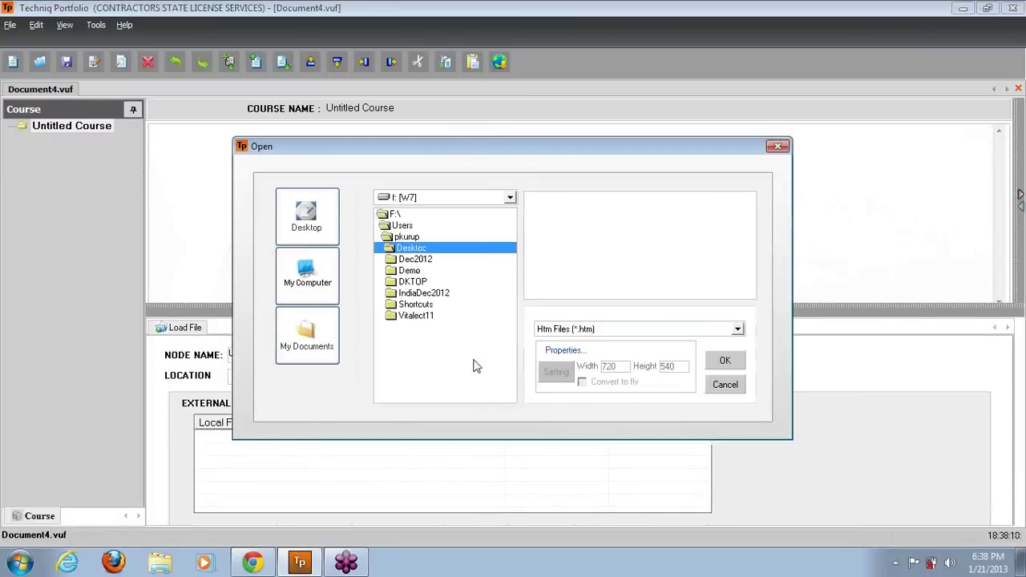
double_click(426, 316)
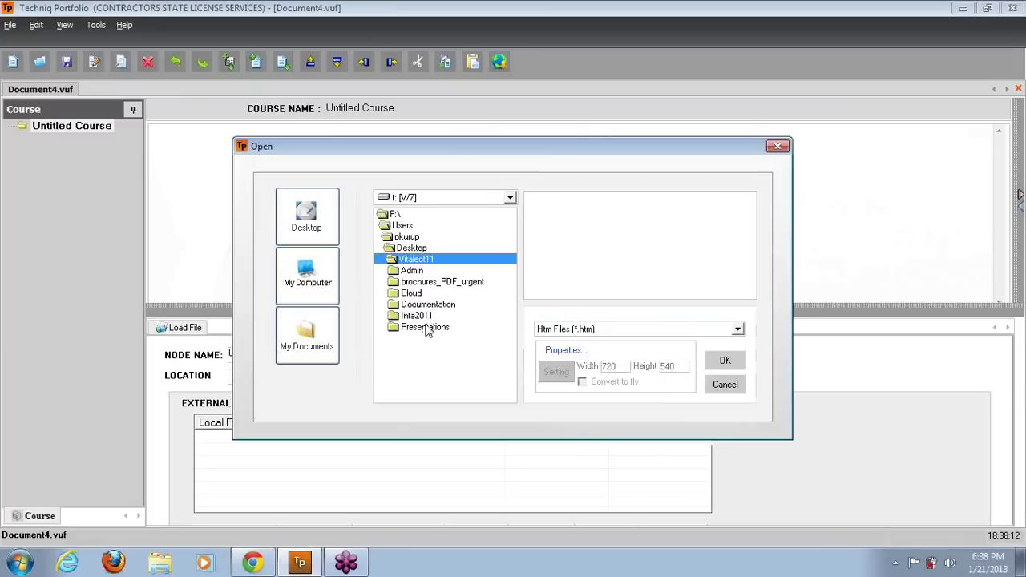
double_click(425, 328)
click(573, 329)
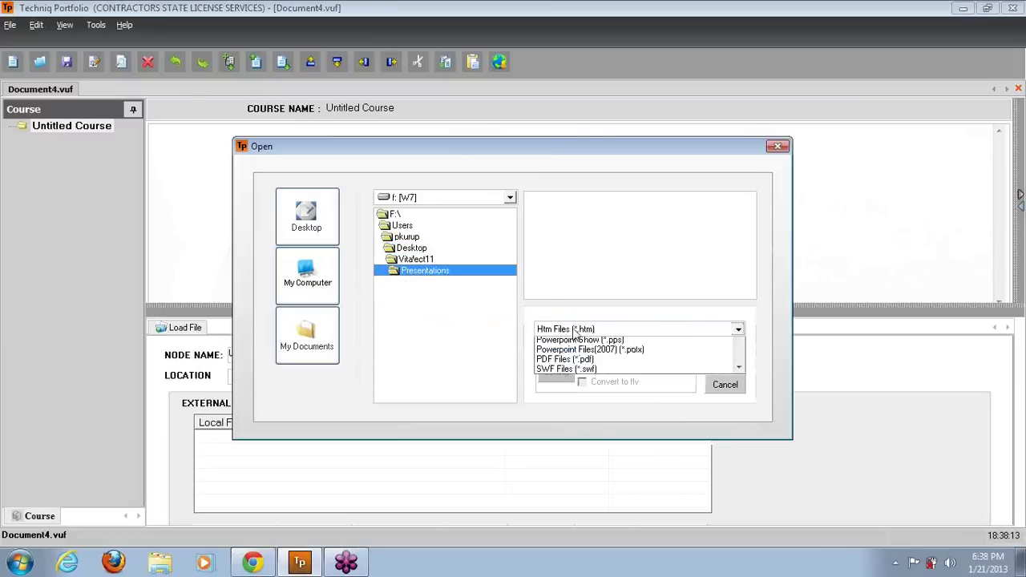
click(581, 373)
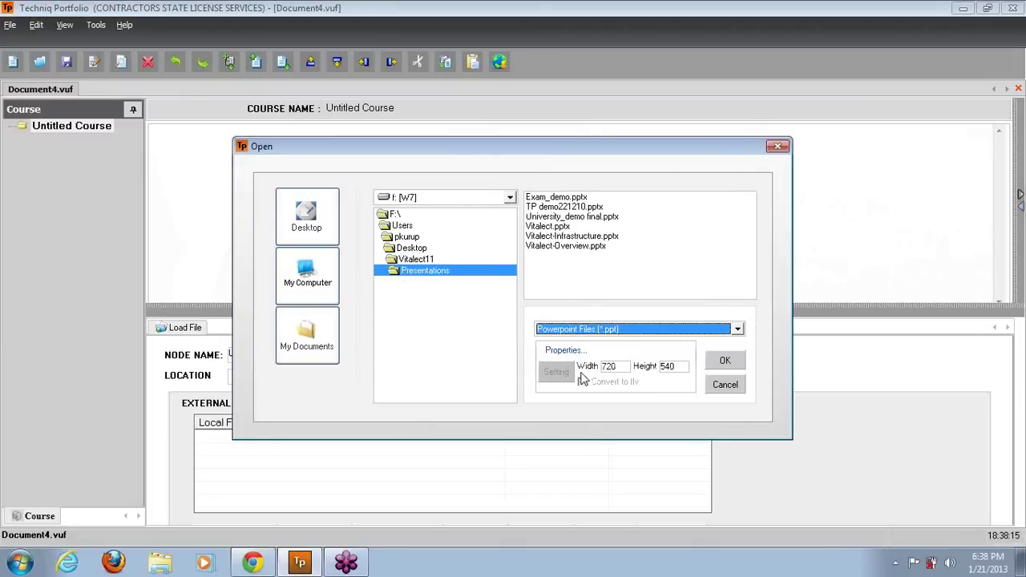
click(577, 248)
click(724, 362)
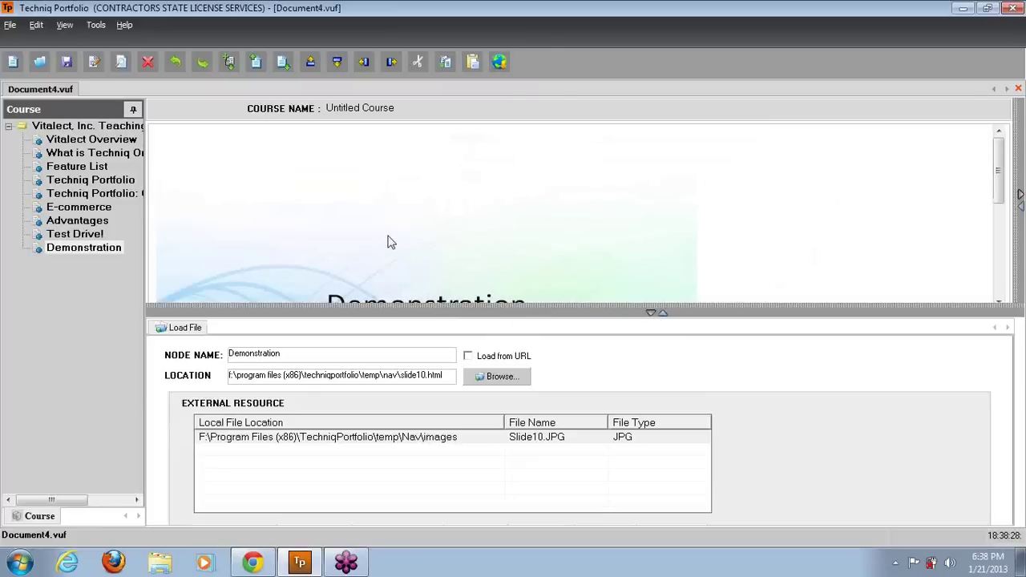
View the imported title page in an enlarged content area and open the course preview.
click(117, 125)
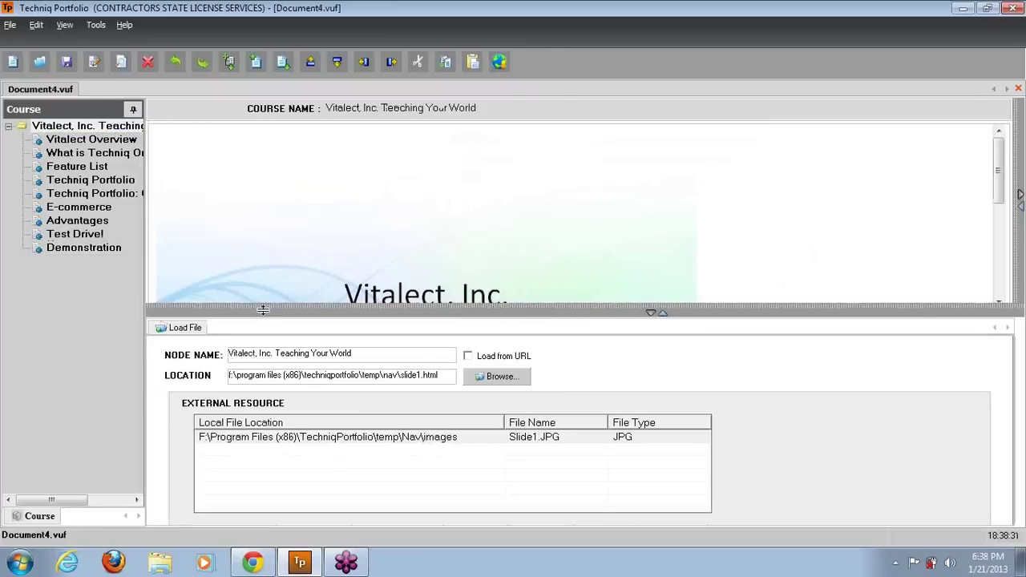
drag(260, 305, 264, 454)
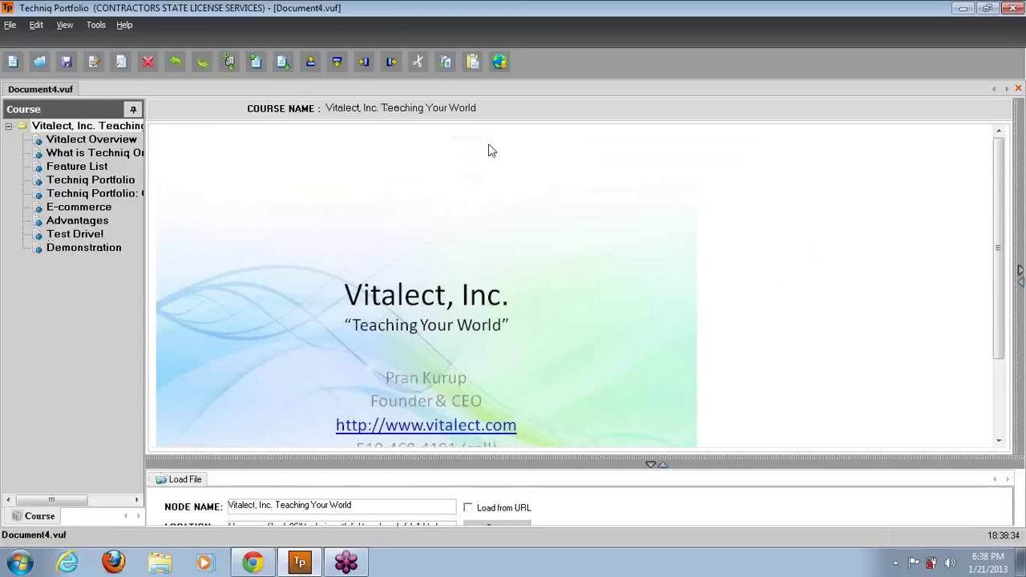
click(500, 62)
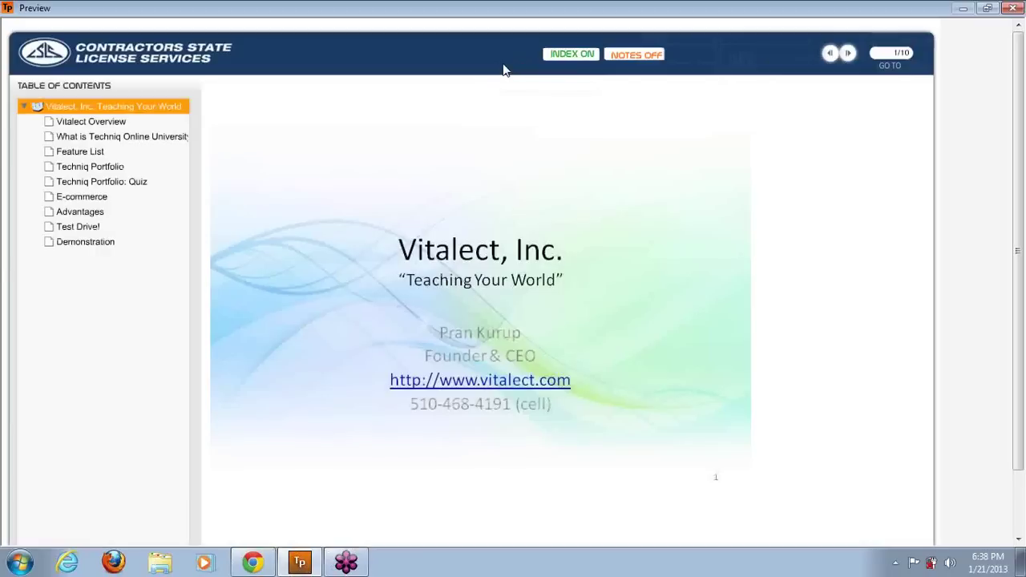
Go through the previewed course pages one by one from Vitalect Overview to Demonstration, and close the preview.
click(100, 123)
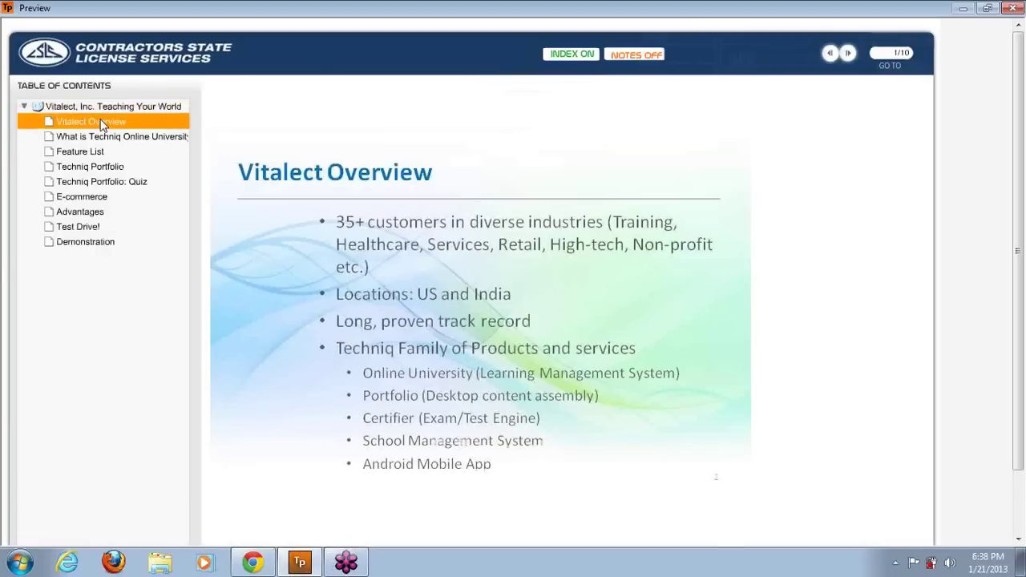
click(102, 137)
click(94, 152)
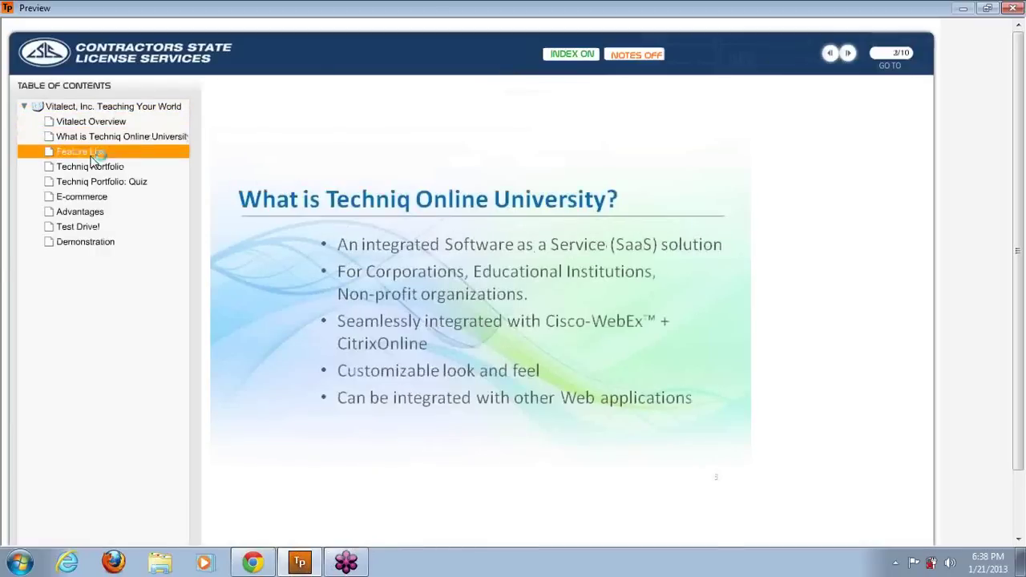
click(88, 168)
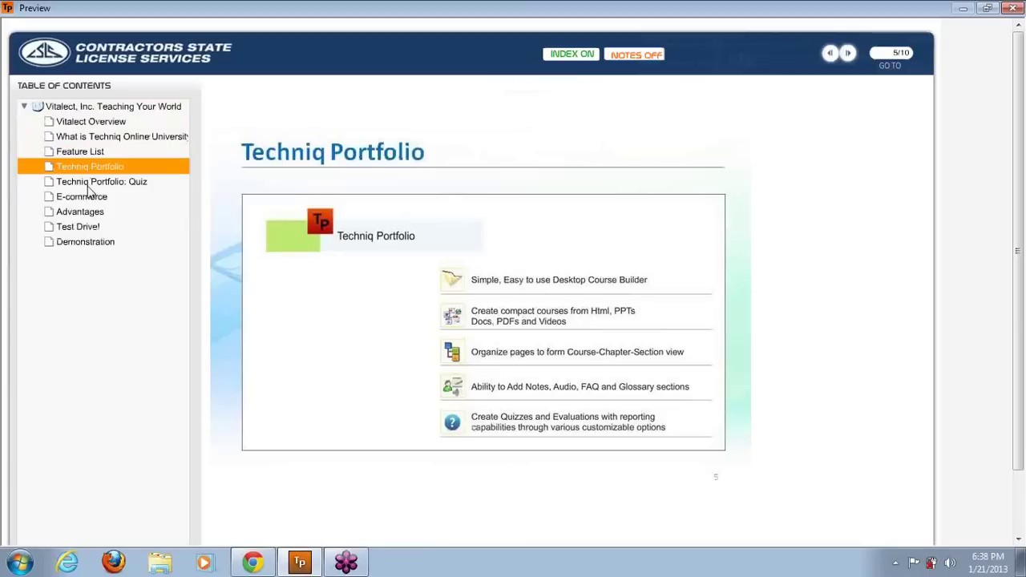
click(91, 184)
click(85, 198)
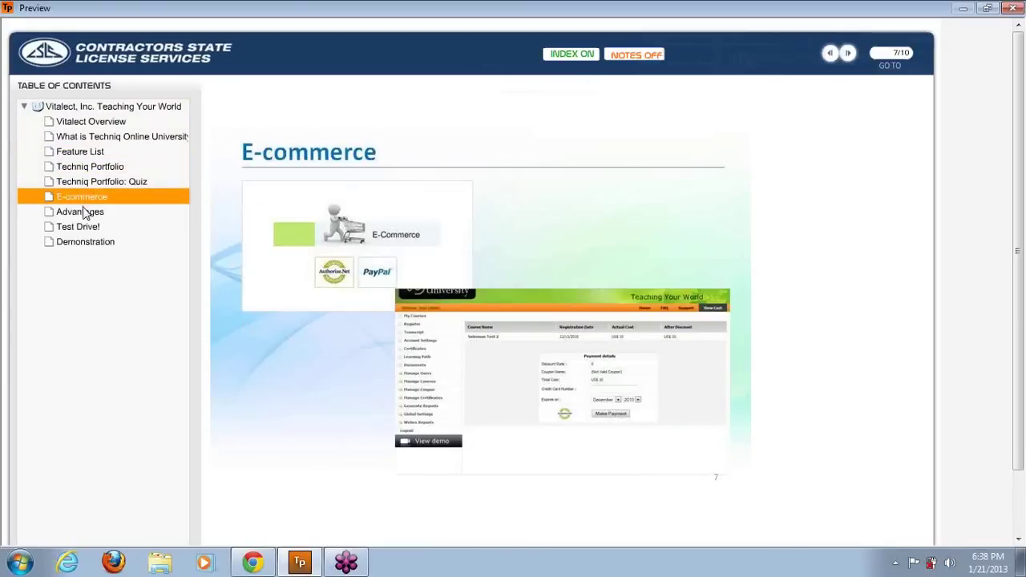
click(84, 213)
click(82, 229)
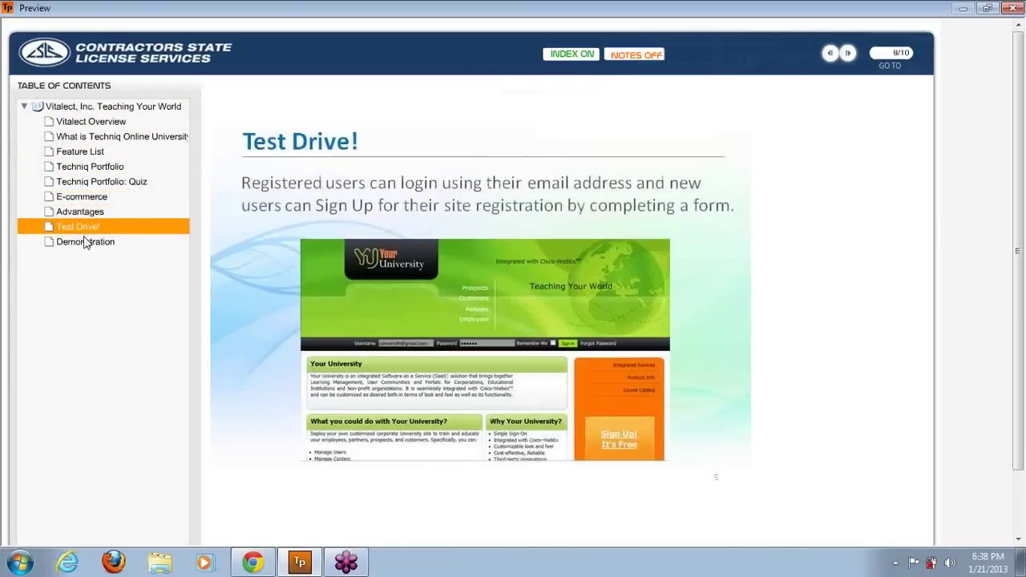
click(86, 243)
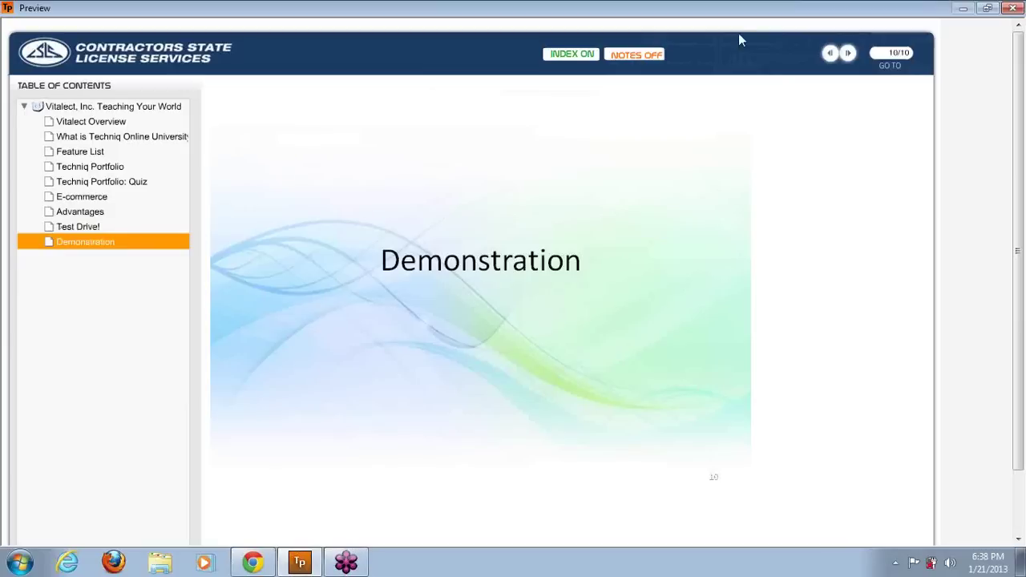
click(987, 9)
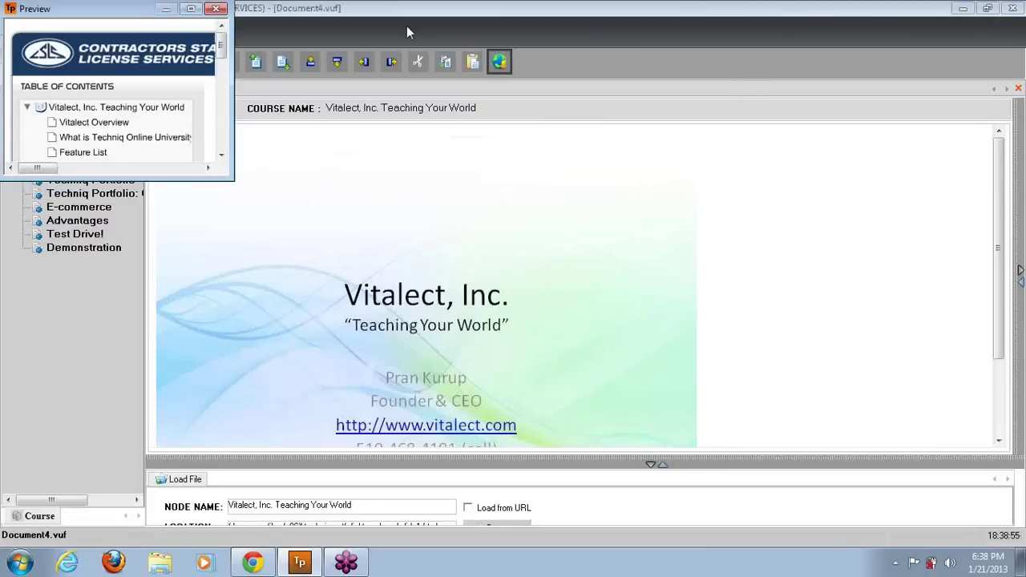
click(215, 8)
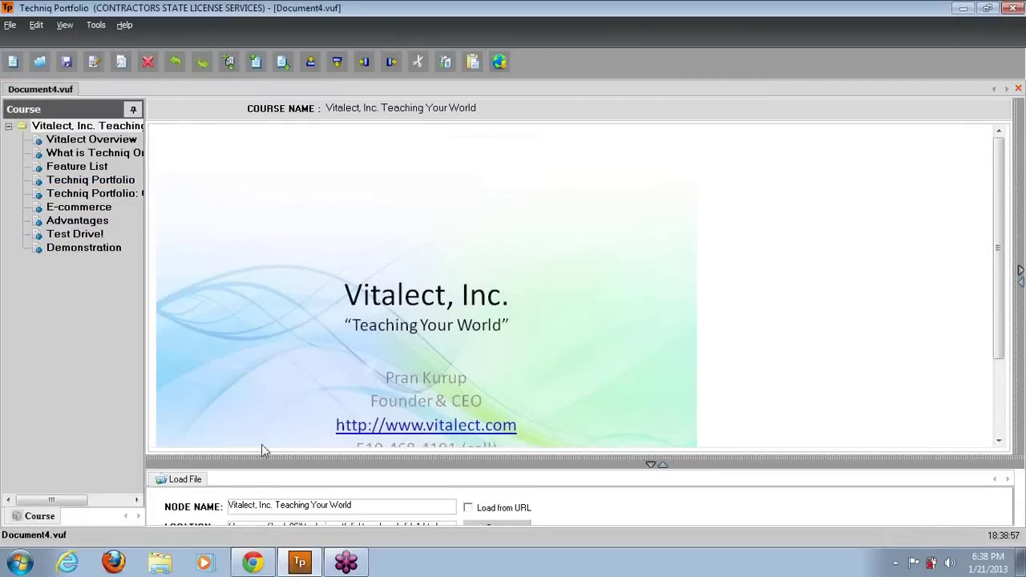
Add a new page after the Demonstration page in the course outline, with the file loading area enlarged.
drag(262, 457, 273, 346)
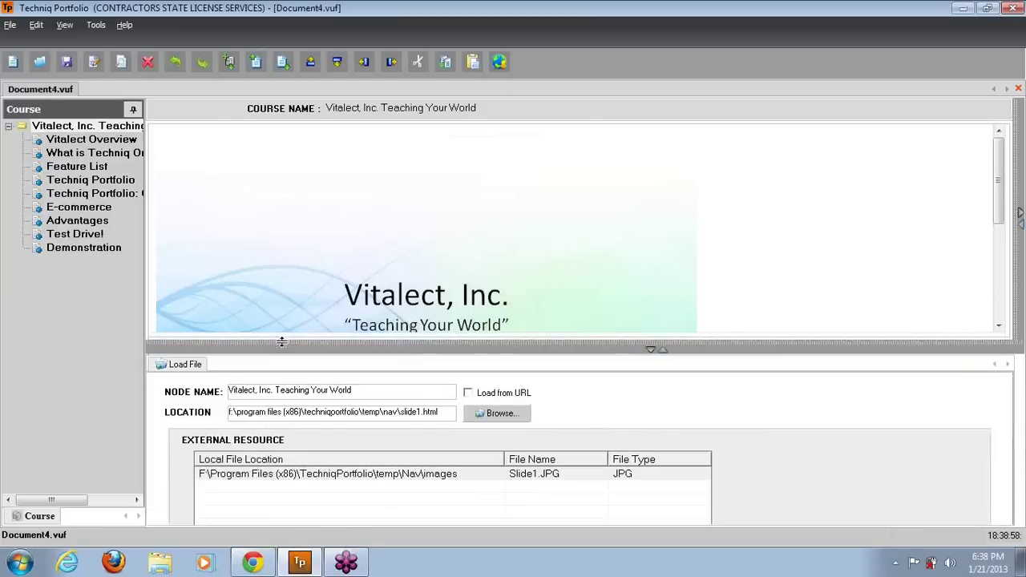
click(98, 249)
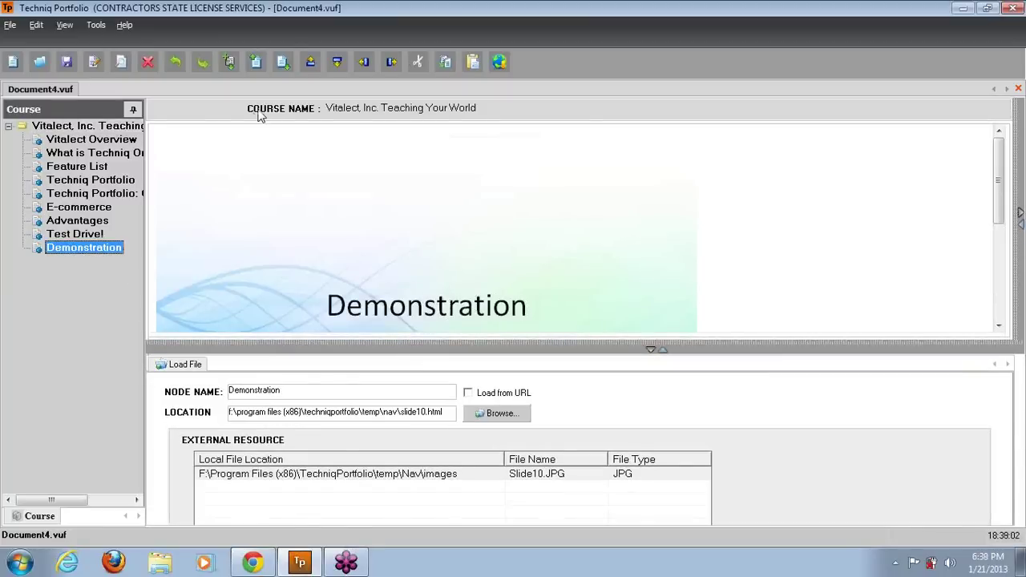
click(280, 64)
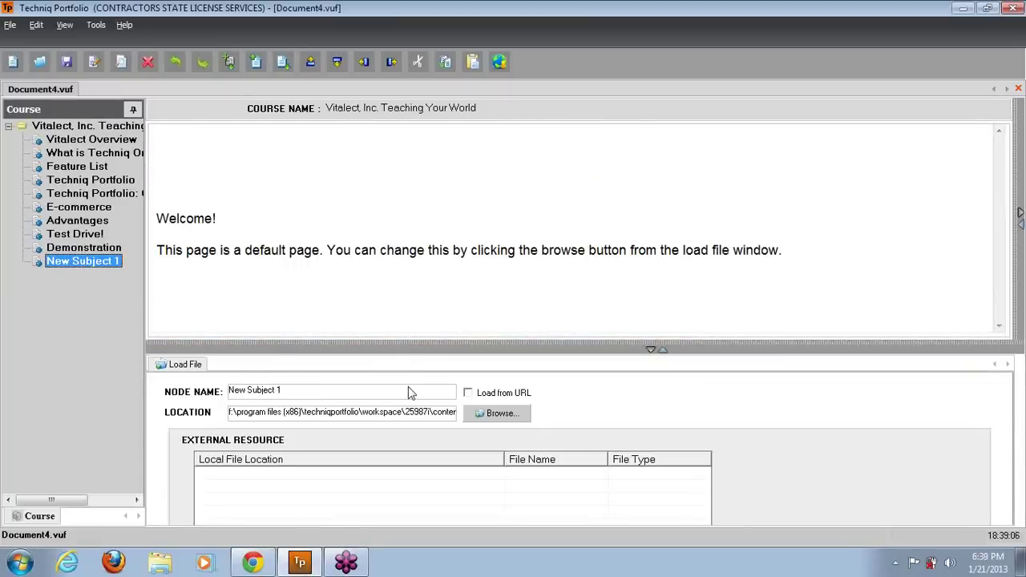
Load the PDF 6412_Virtualization_Strategy_-_US_White_Paper_-_Apr_24-09 from Desktop\Demo into the new page and enlarge its content area.
click(478, 413)
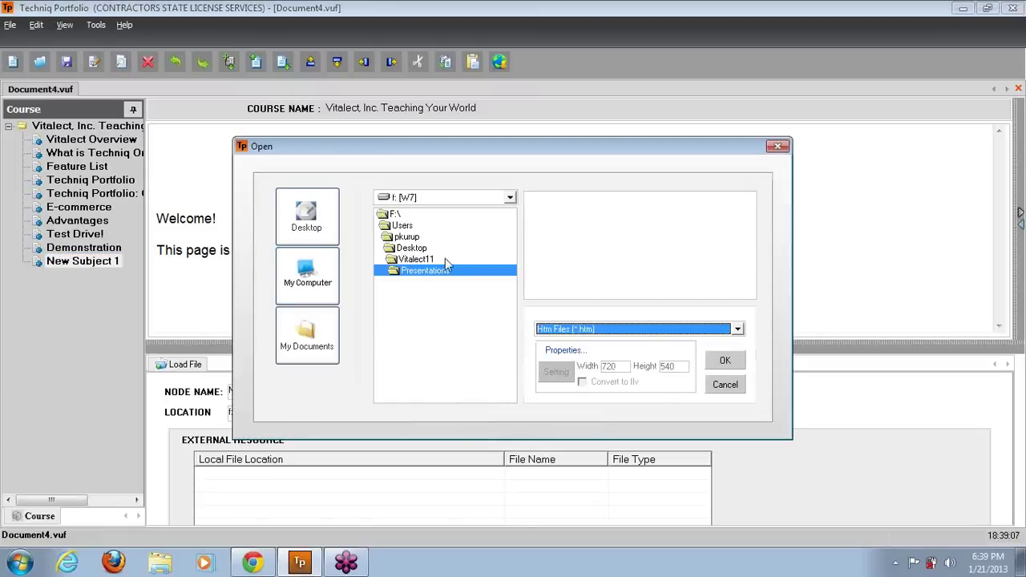
click(417, 249)
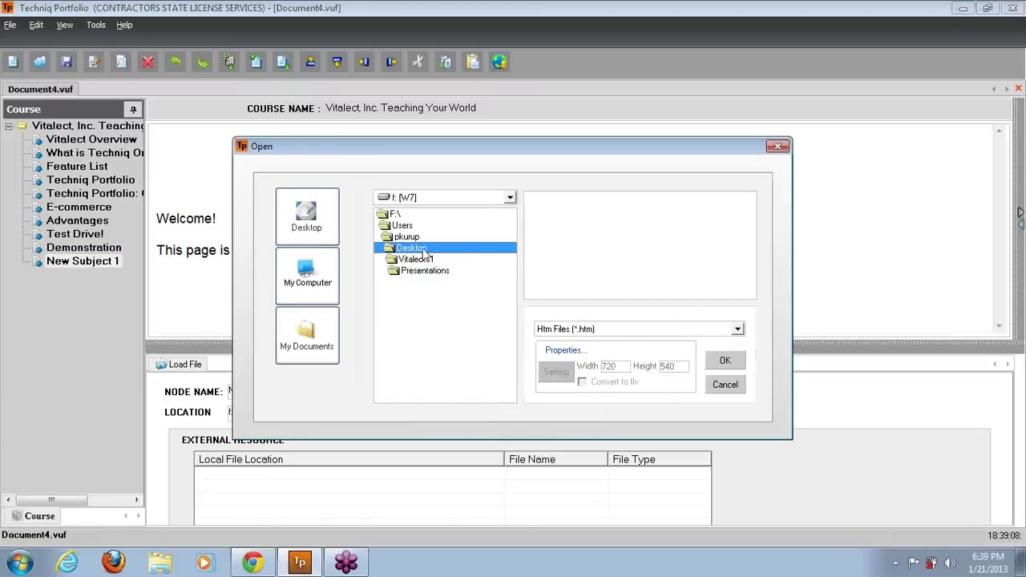
click(405, 272)
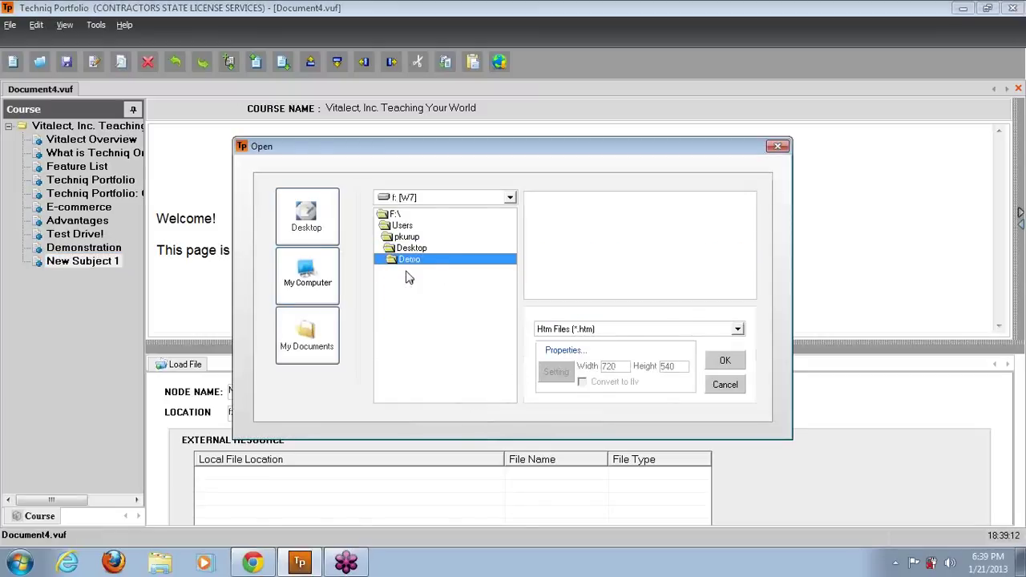
click(592, 330)
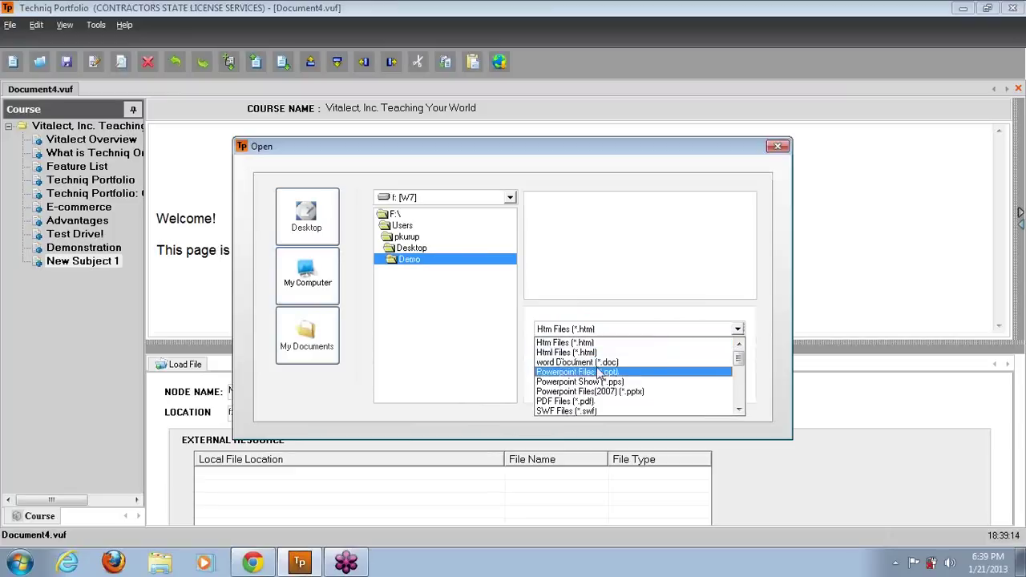
click(602, 401)
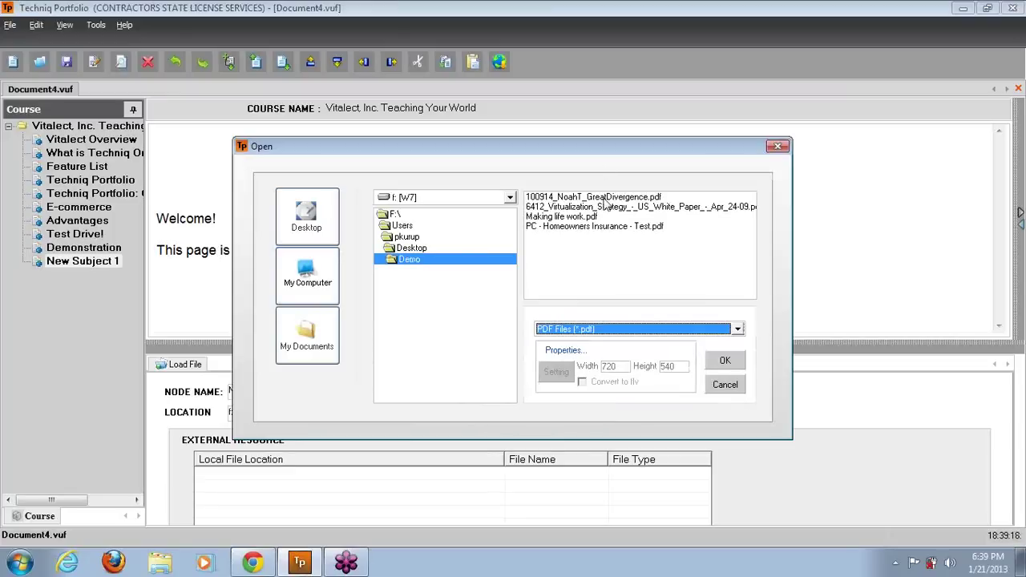
click(607, 206)
click(726, 363)
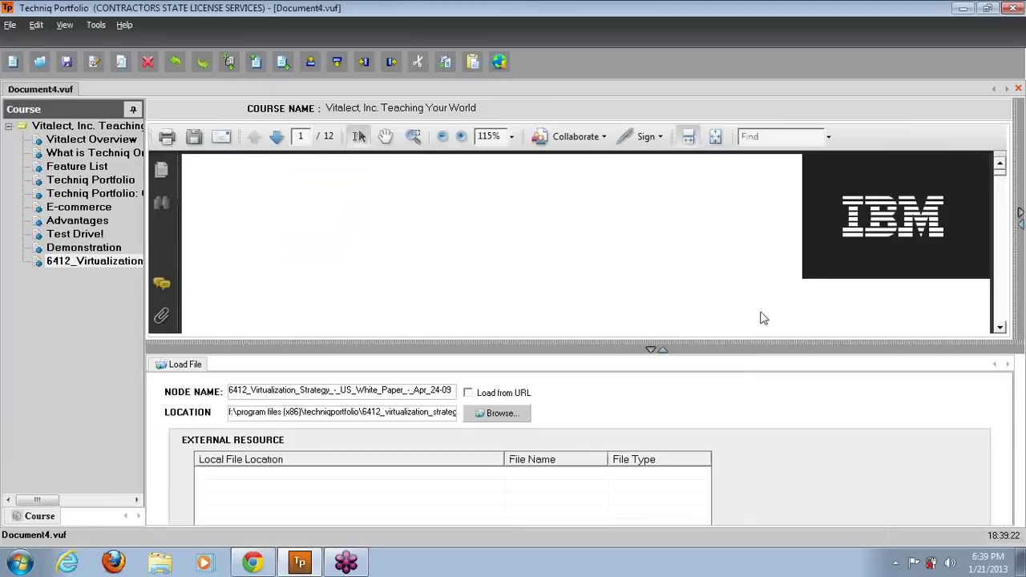
drag(740, 354, 705, 439)
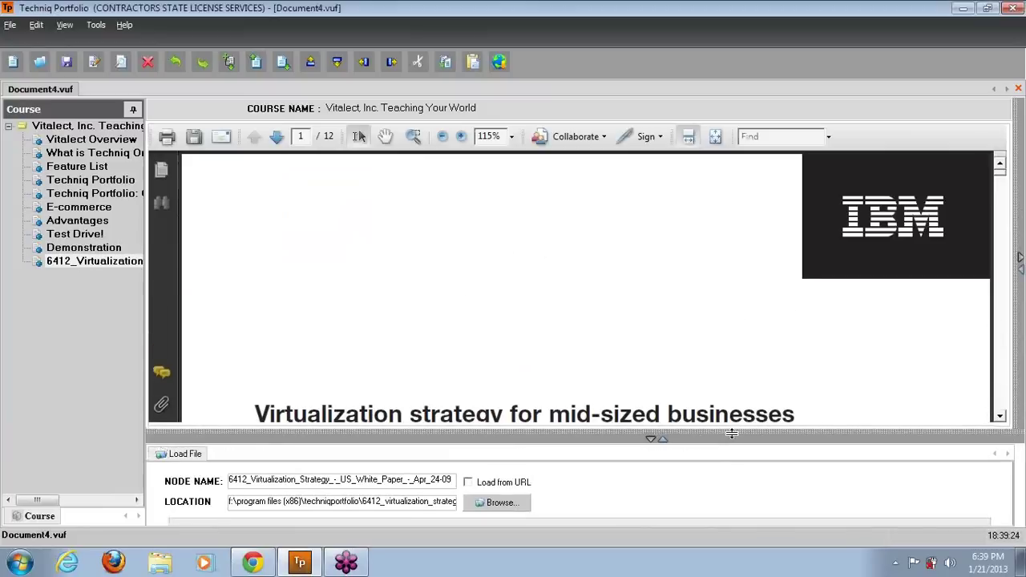
Rename the PDF page in the course outline to Virtualization_Strategy.
right_click(110, 266)
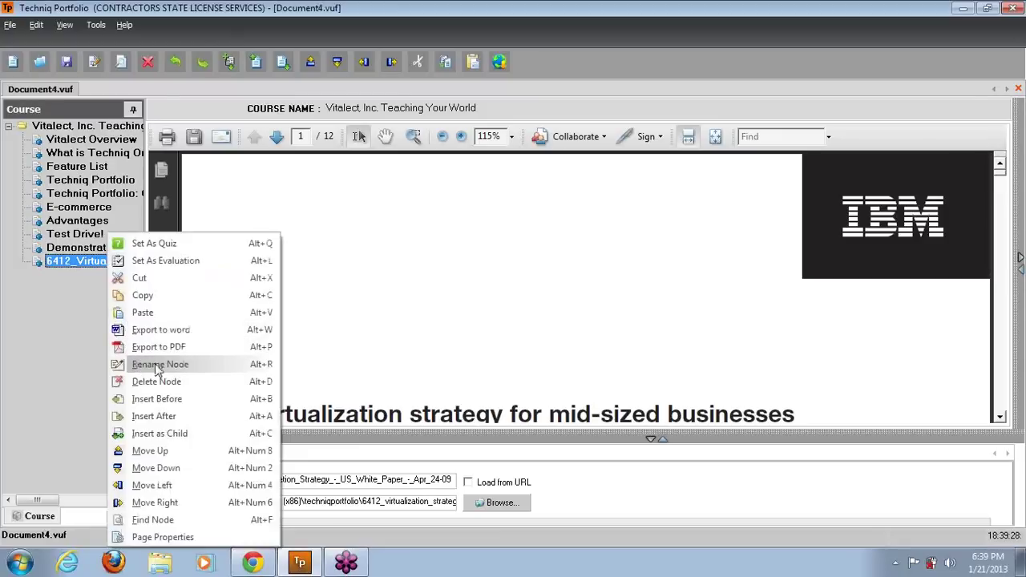
click(157, 368)
click(83, 263)
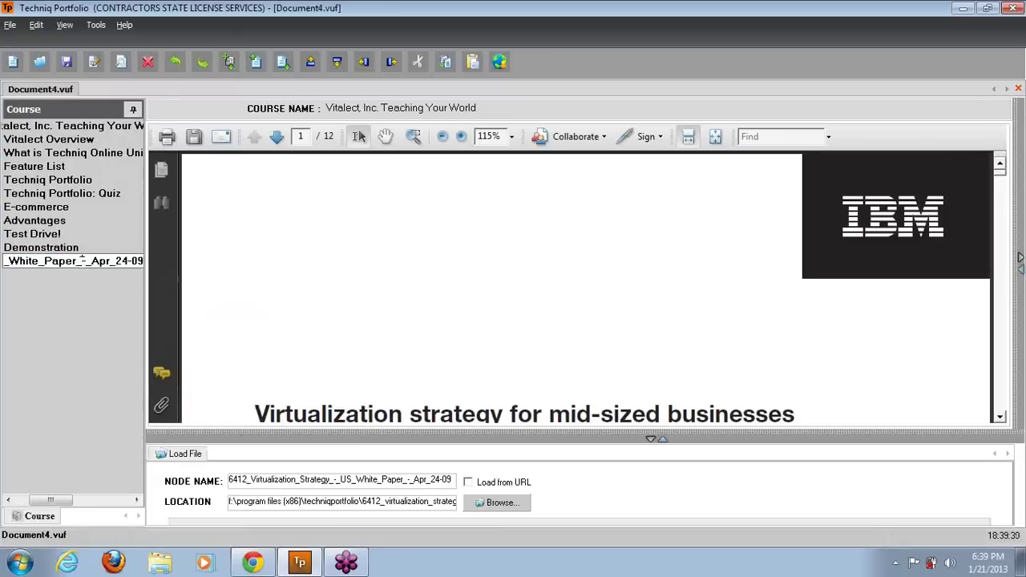
drag(78, 261, 141, 270)
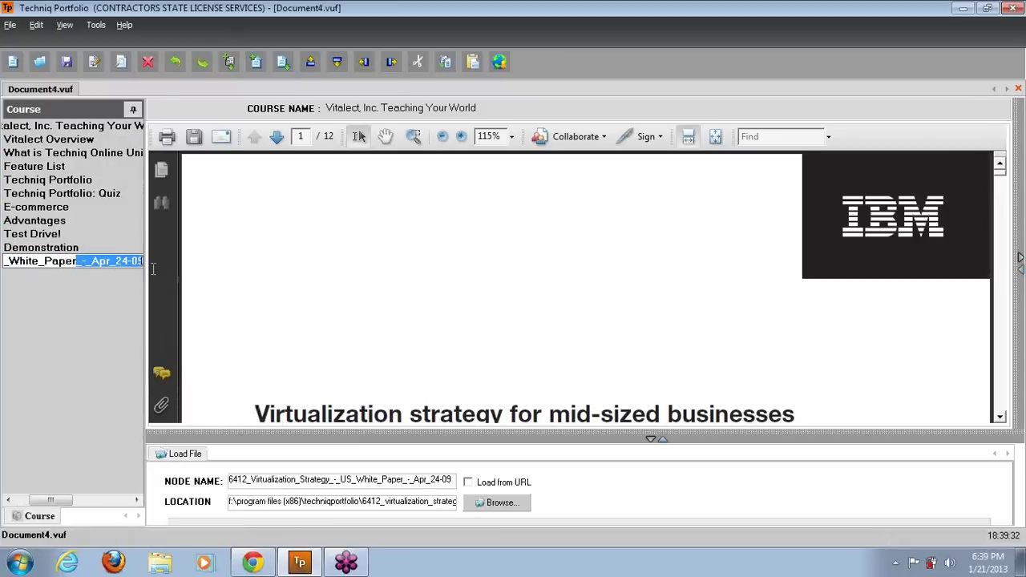
key(BackSpace)
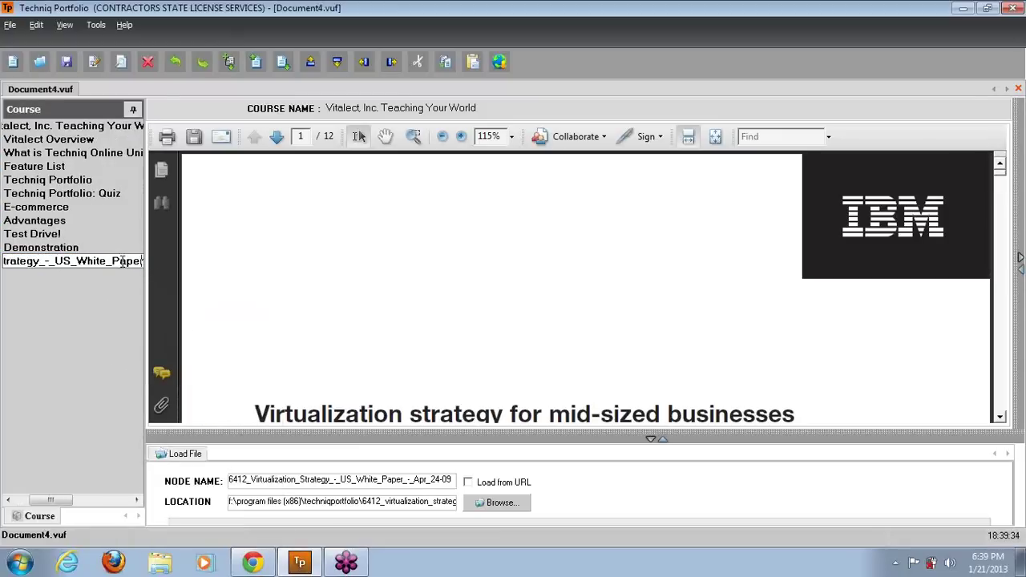
drag(48, 260, 162, 259)
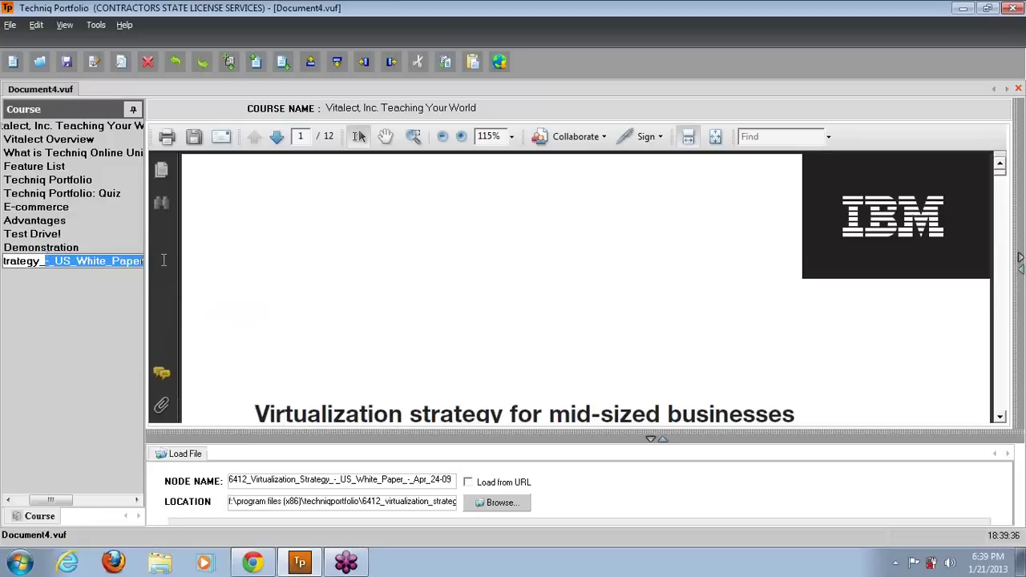
key(BackSpace)
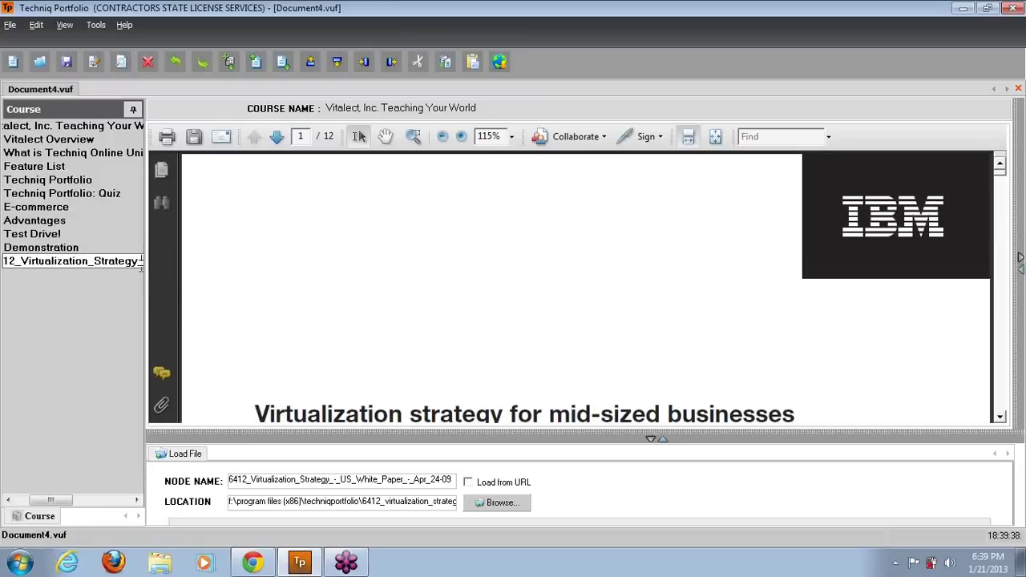
key(BackSpace)
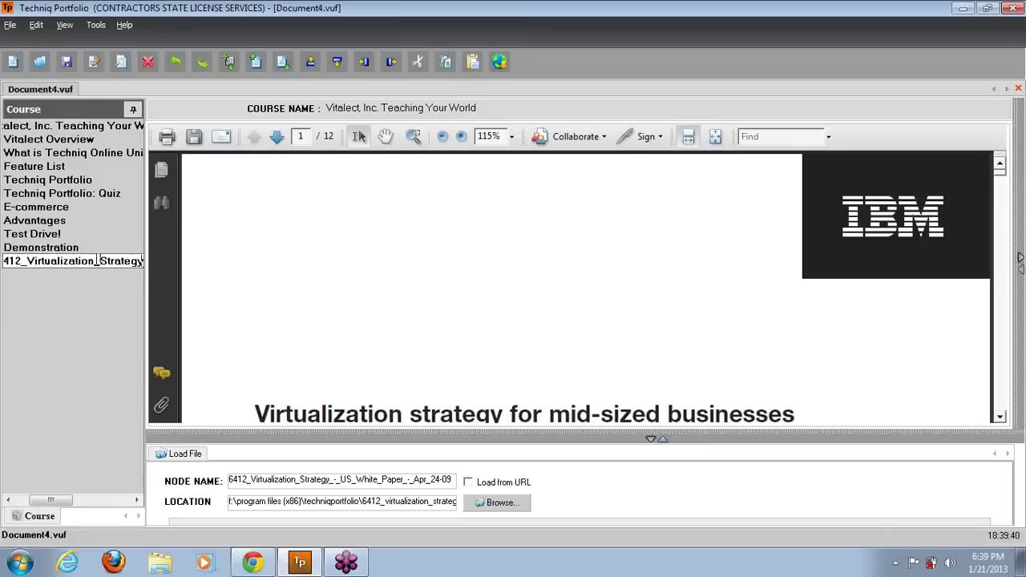
drag(28, 259, 3, 261)
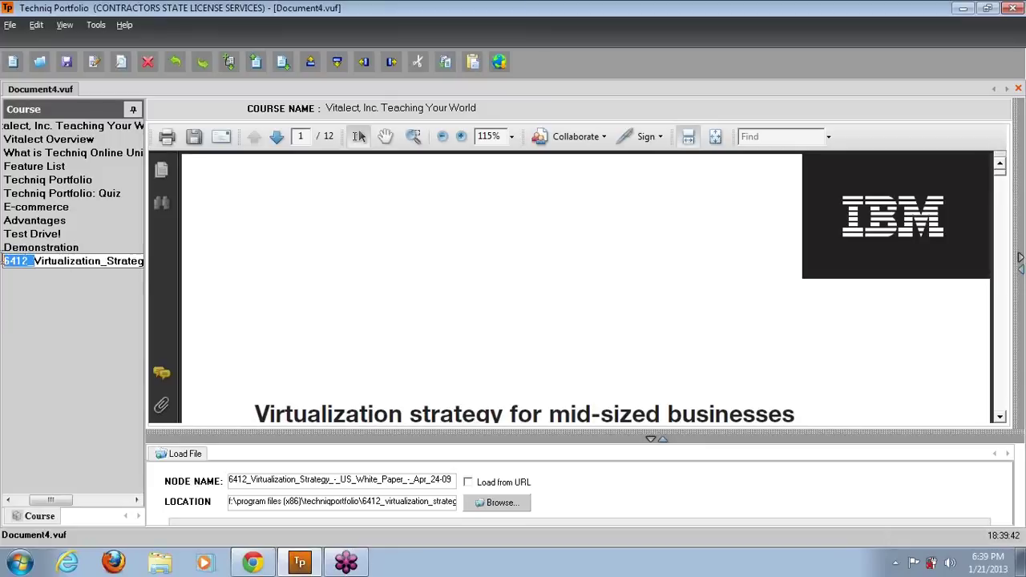
key(BackSpace)
key(Return)
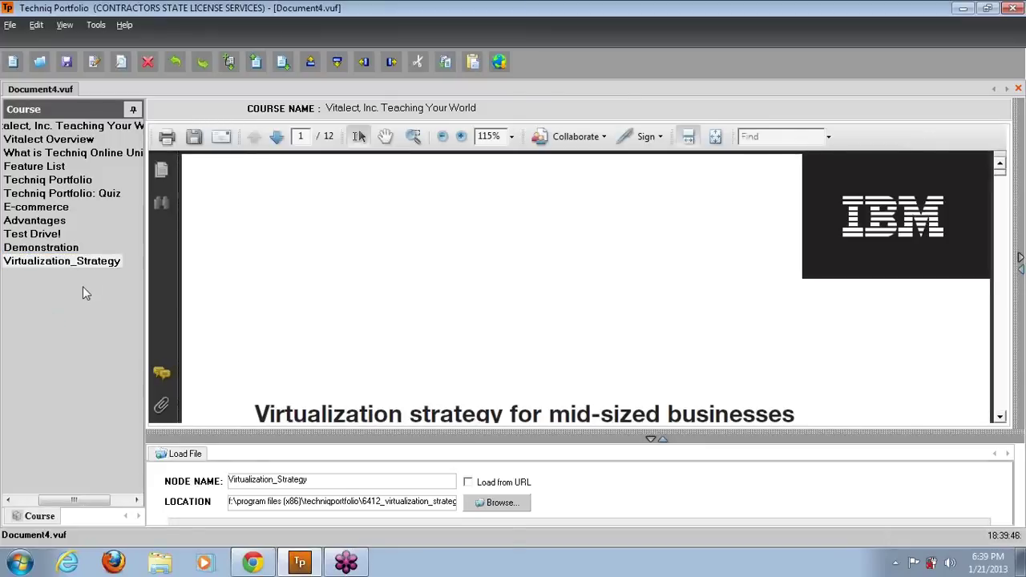
Add a new page after the Virtualization_Strategy page and enlarge the file loading area.
drag(228, 430, 241, 358)
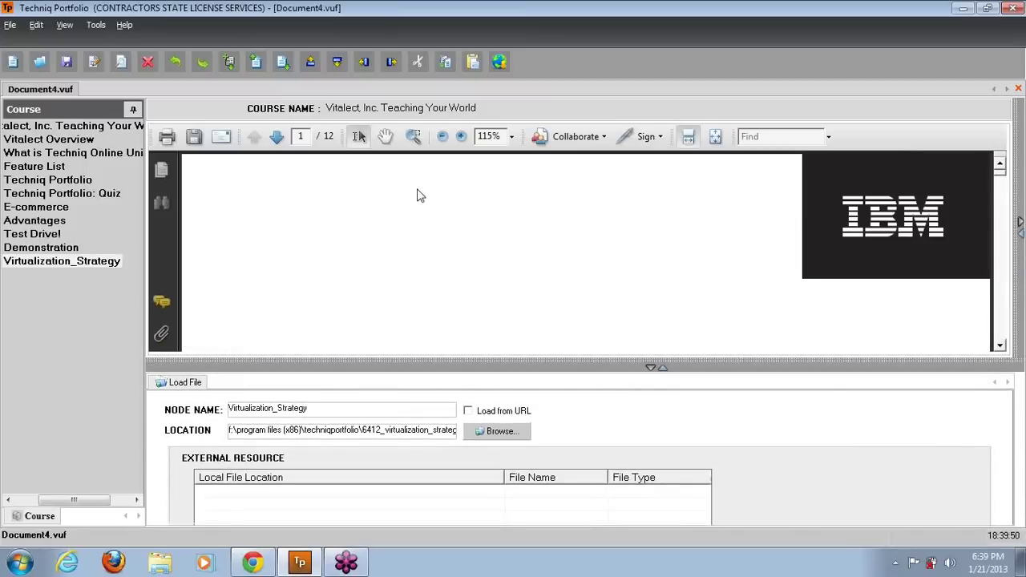
click(290, 67)
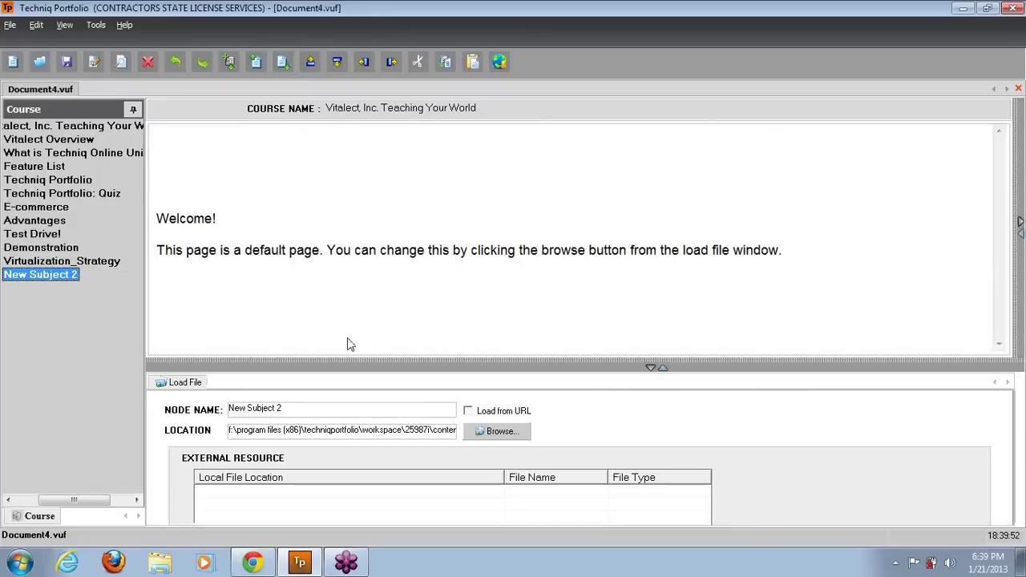
drag(348, 357, 359, 330)
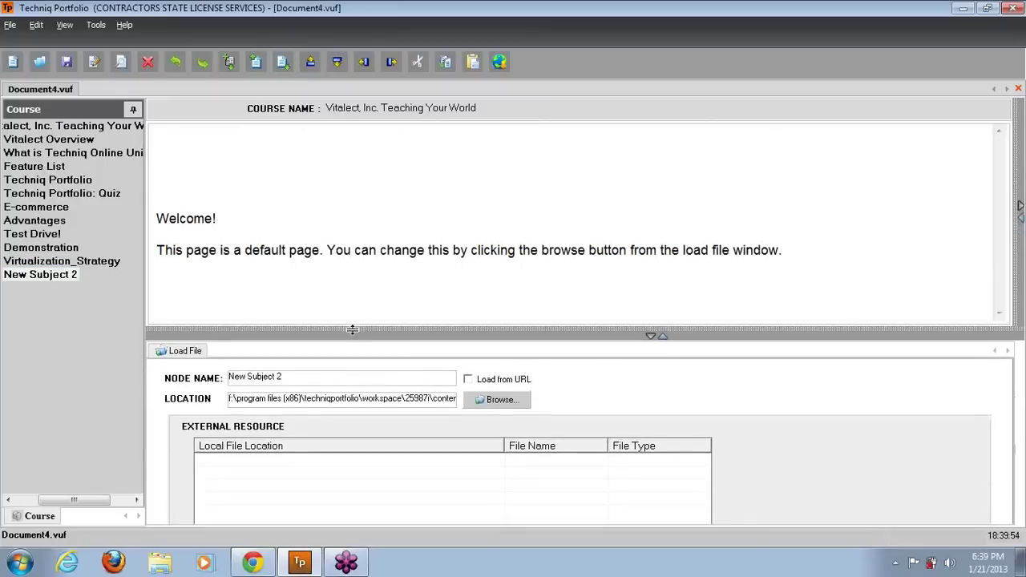
Set the new page to load from a URL, with YouTube as the server type.
click(468, 381)
click(472, 403)
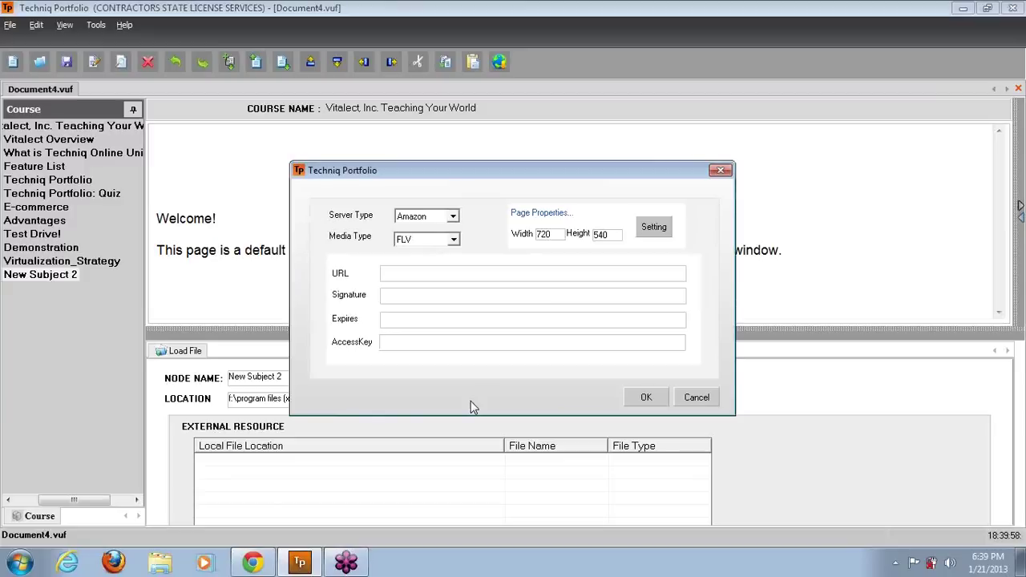
click(453, 218)
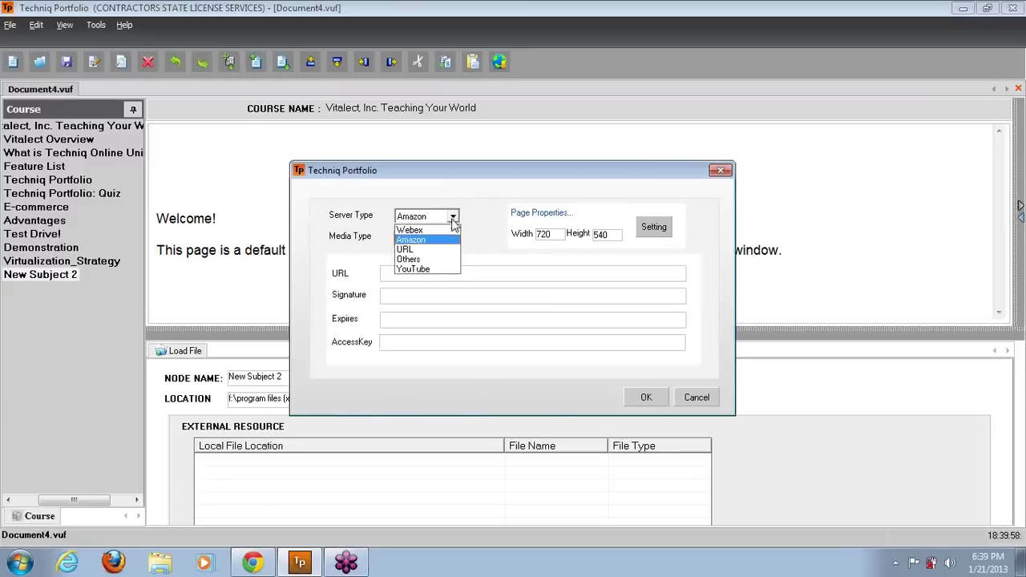
click(446, 269)
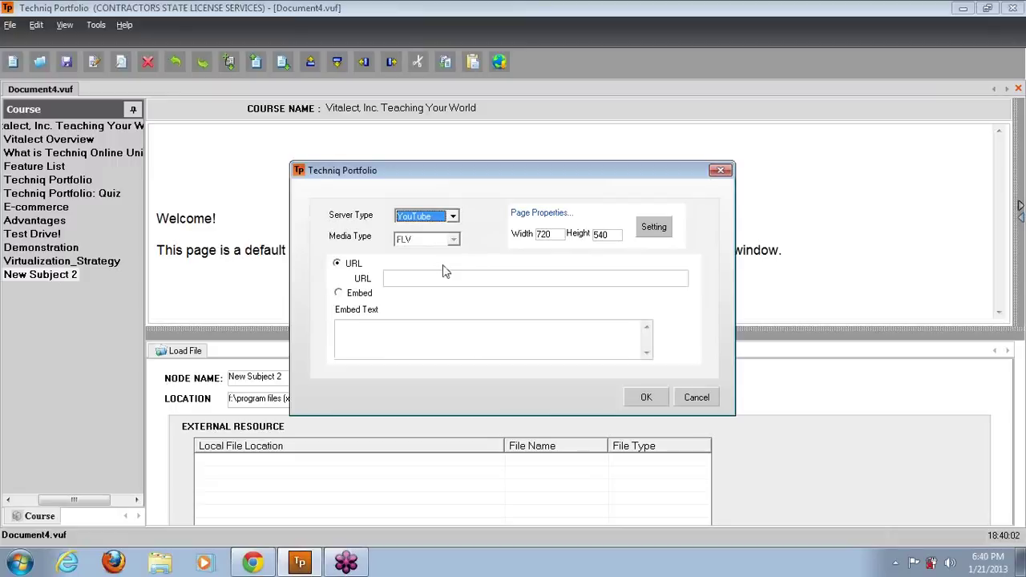
Switch to Chrome, replay the start of the YouTube video "US President Obama sworn in for second term" and pause it.
click(252, 562)
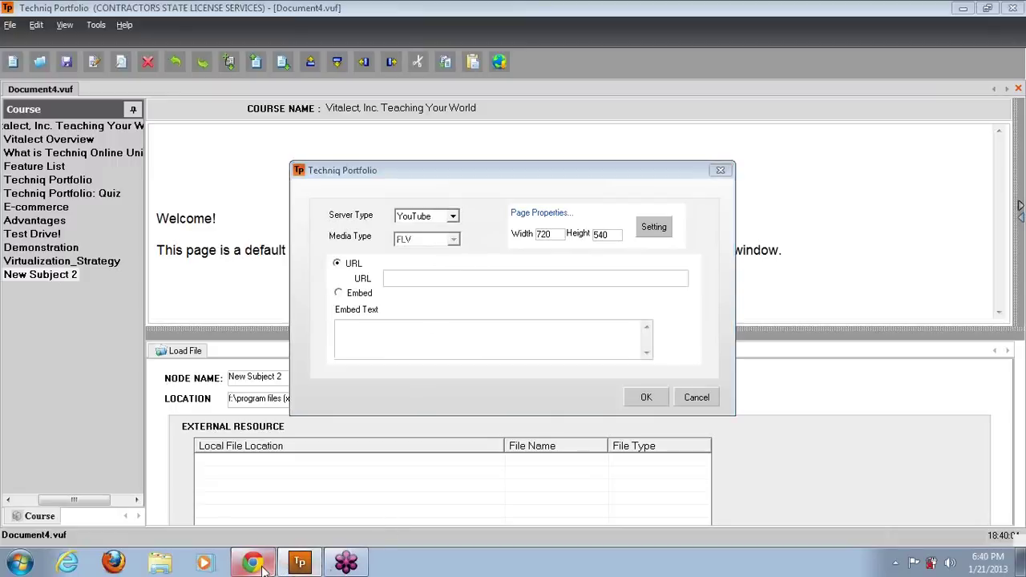
click(80, 9)
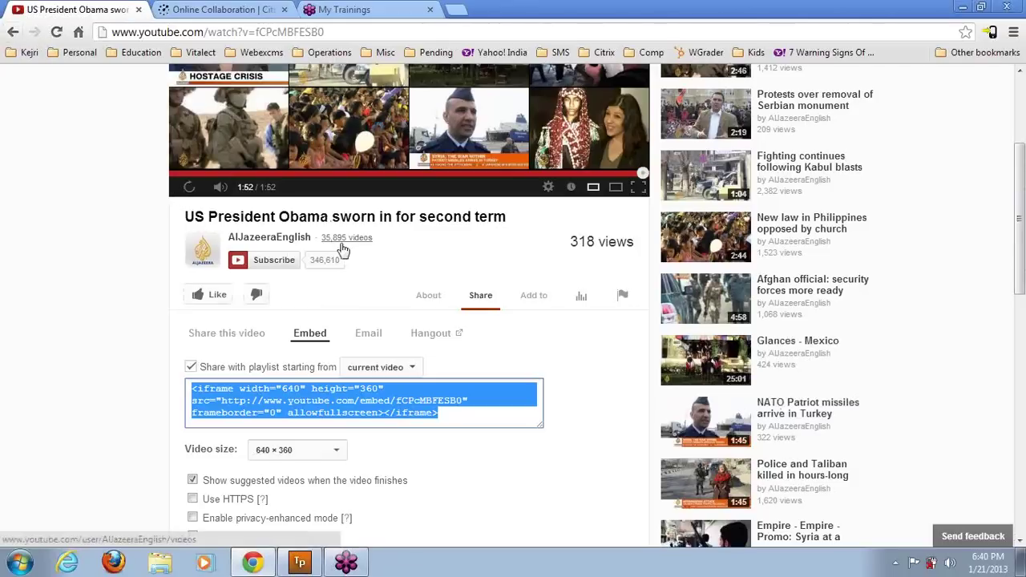
click(190, 188)
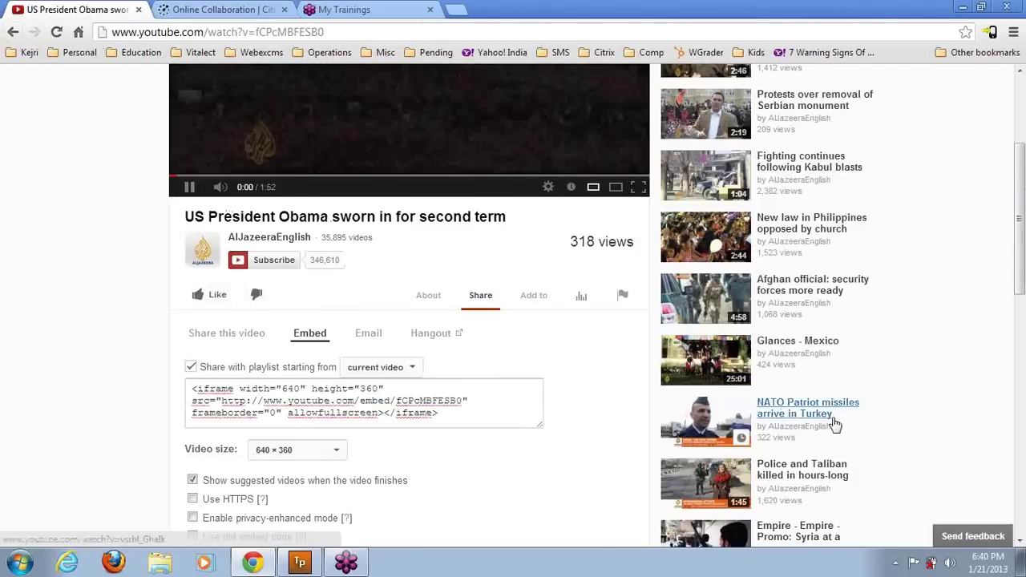
scroll(370, 355, up, 3)
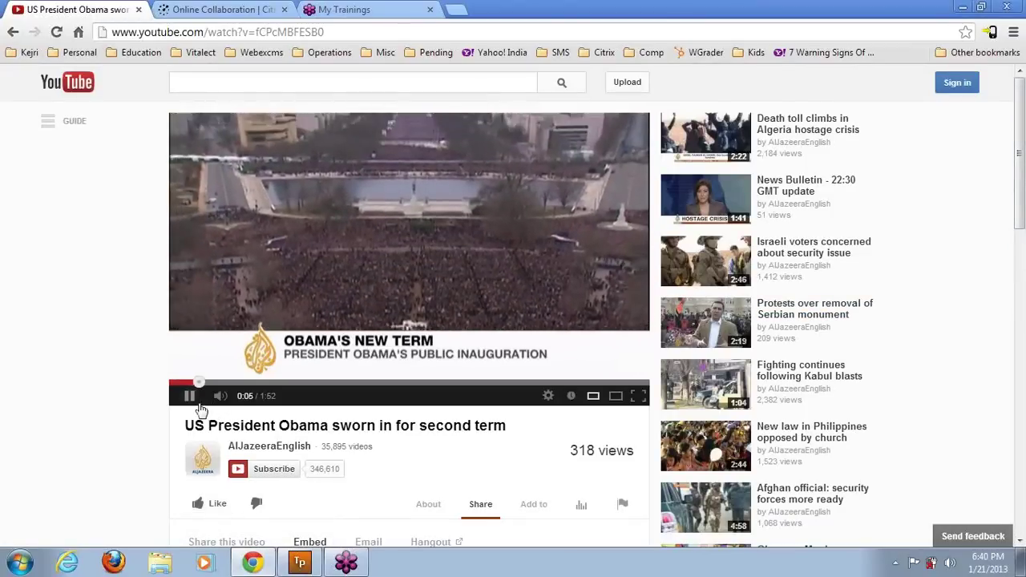
click(191, 399)
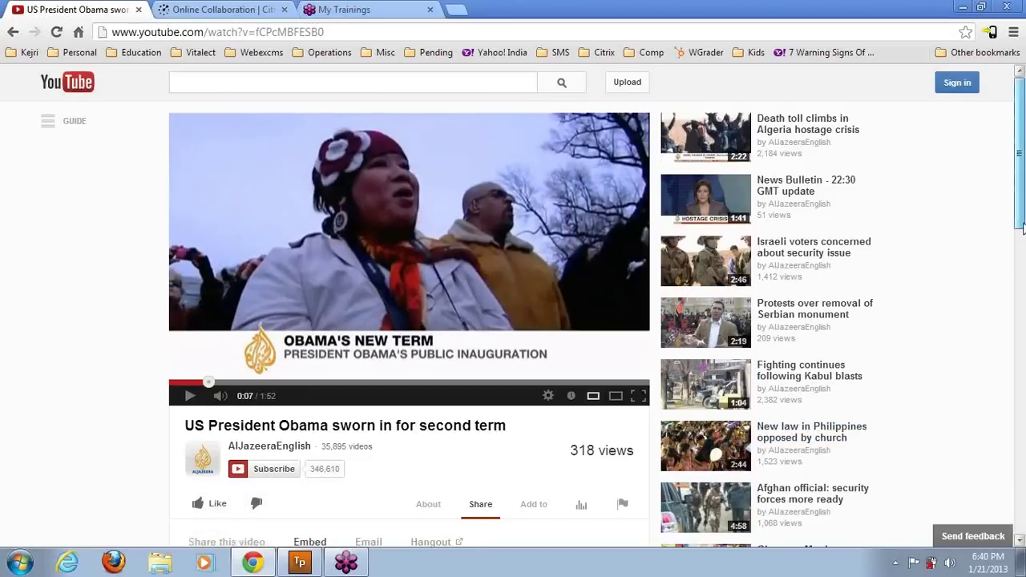
Copy the full iframe embed code of the YouTube video.
scroll(1021, 229, down, 3)
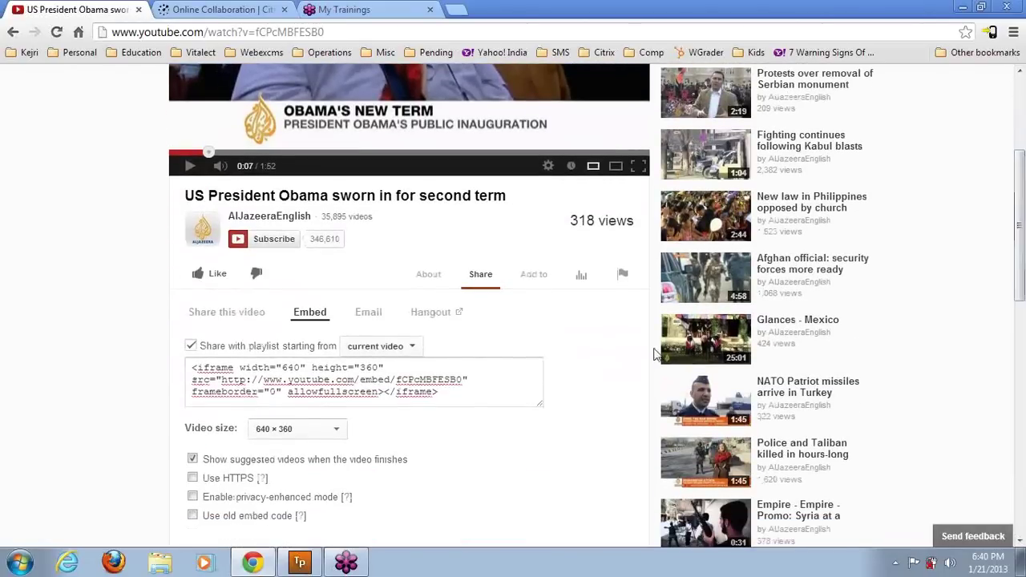
click(437, 392)
key(ctrl+c)
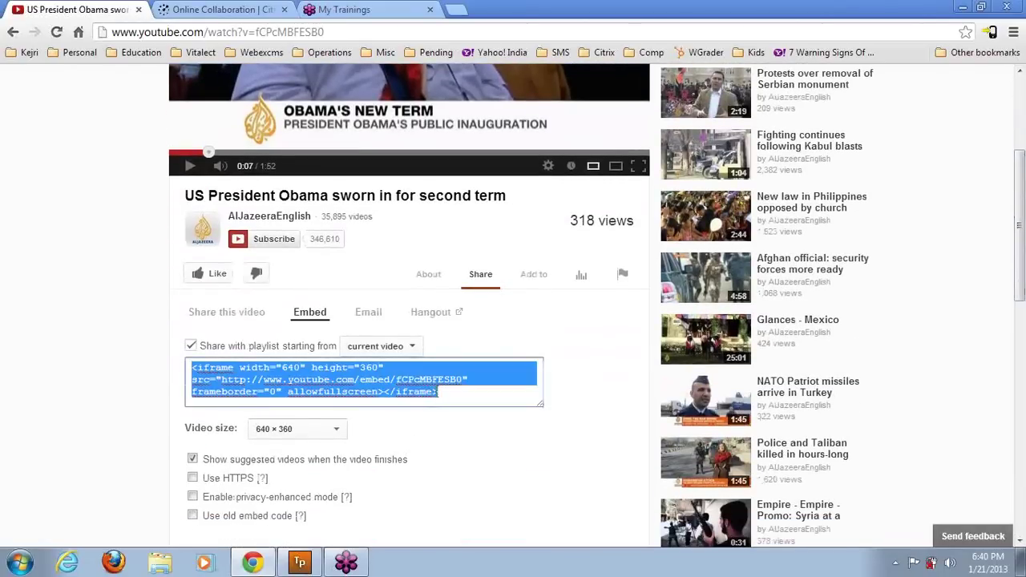
right_click(387, 384)
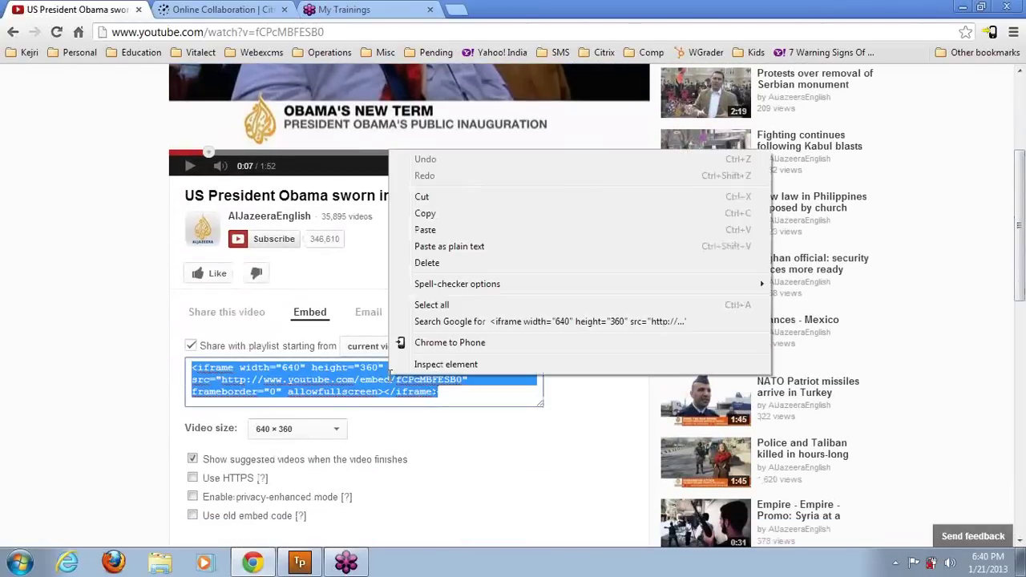
click(438, 218)
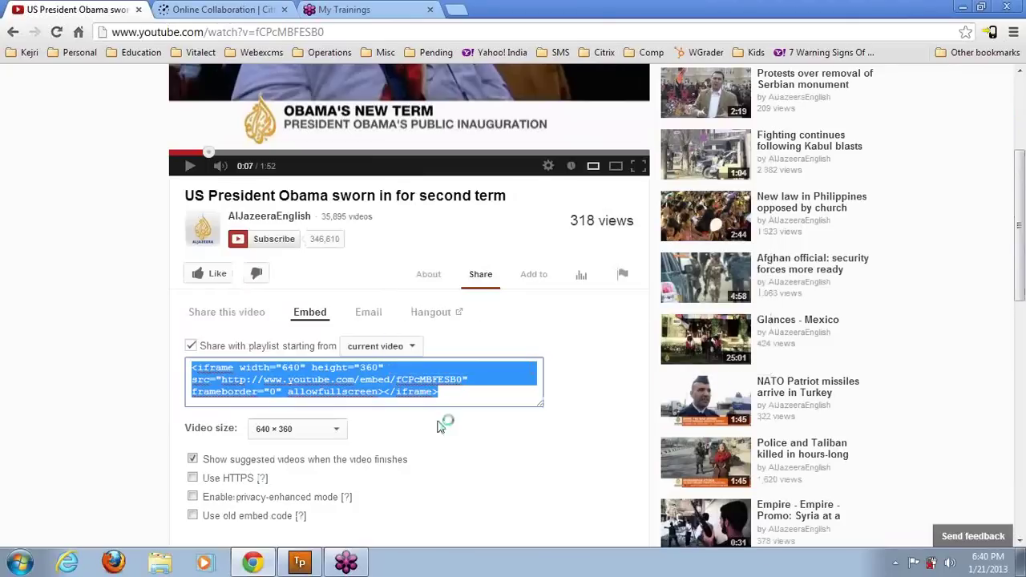
Return to Techniq Portfolio and load the video into the new page using the Embed option with the copied iframe code.
click(298, 562)
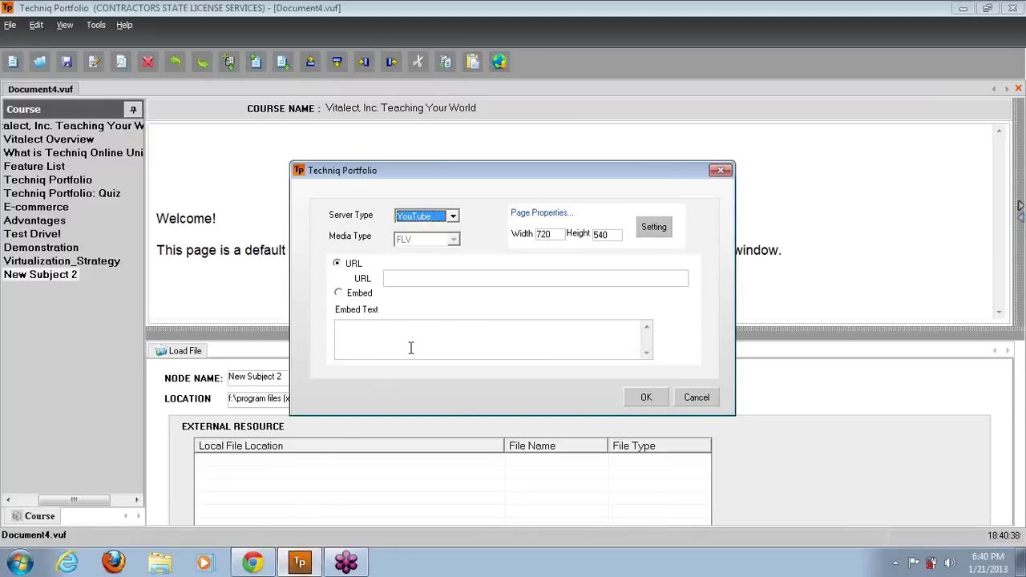
click(339, 293)
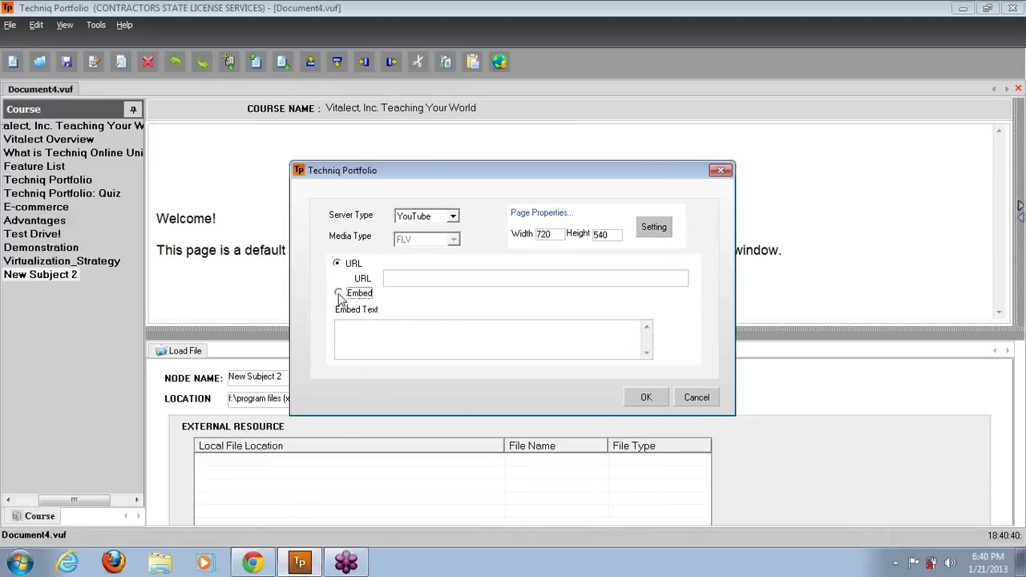
click(349, 342)
key(ctrl+v)
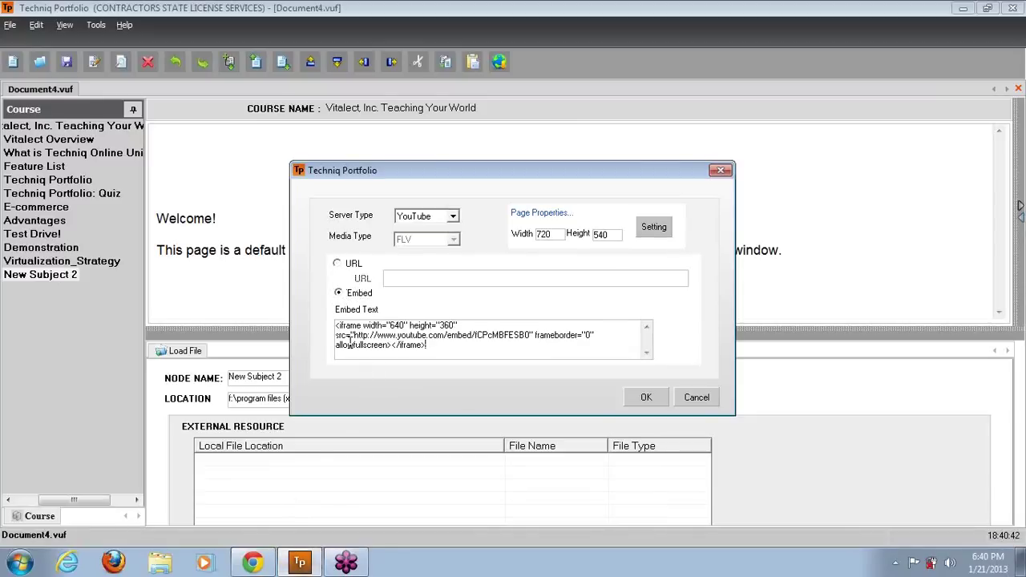
click(645, 397)
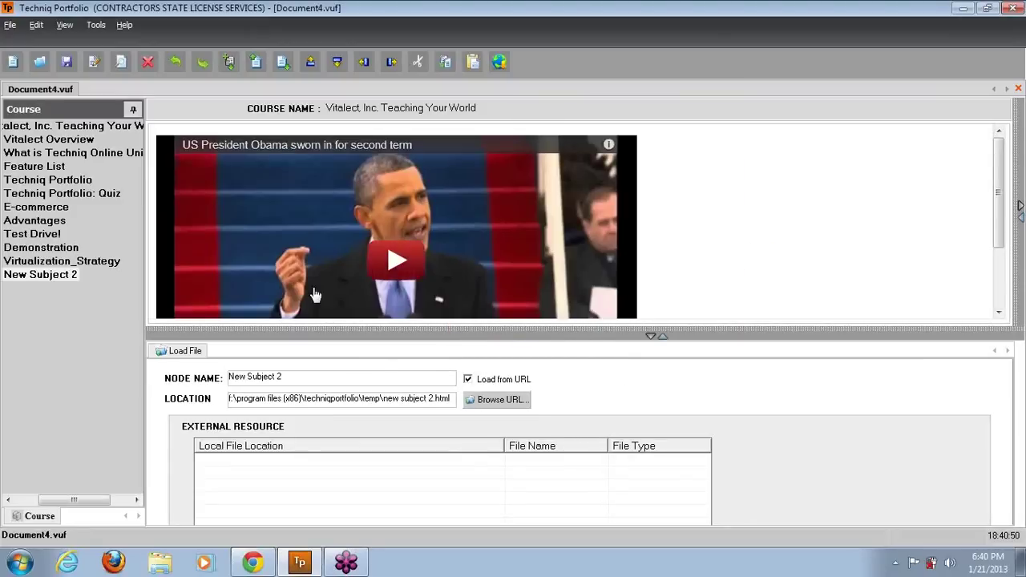
Rename the video page in the course outline to Obama Speech.
right_click(58, 279)
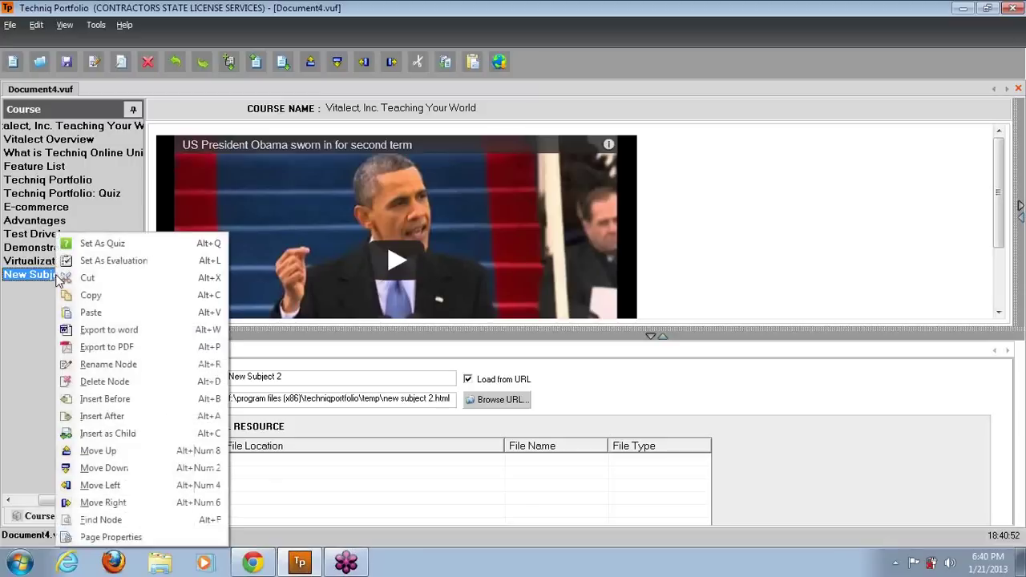
click(124, 366)
text(O)
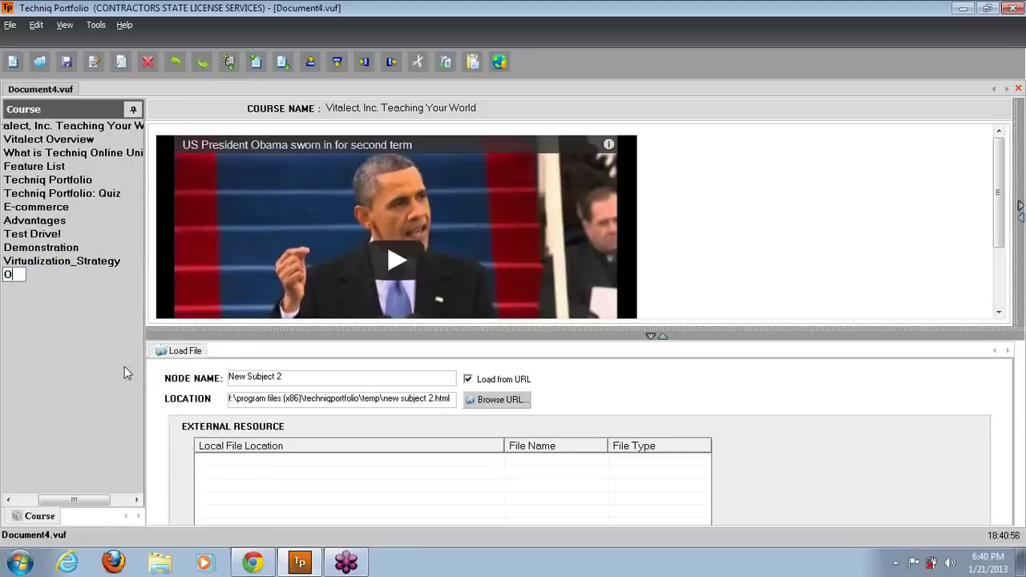
text(bama Speech)
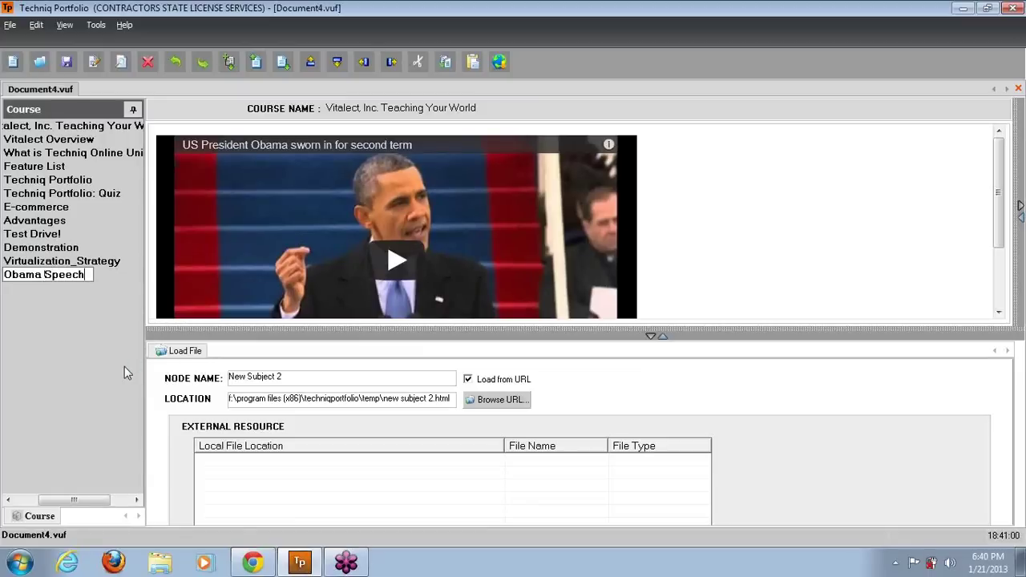
key(Return)
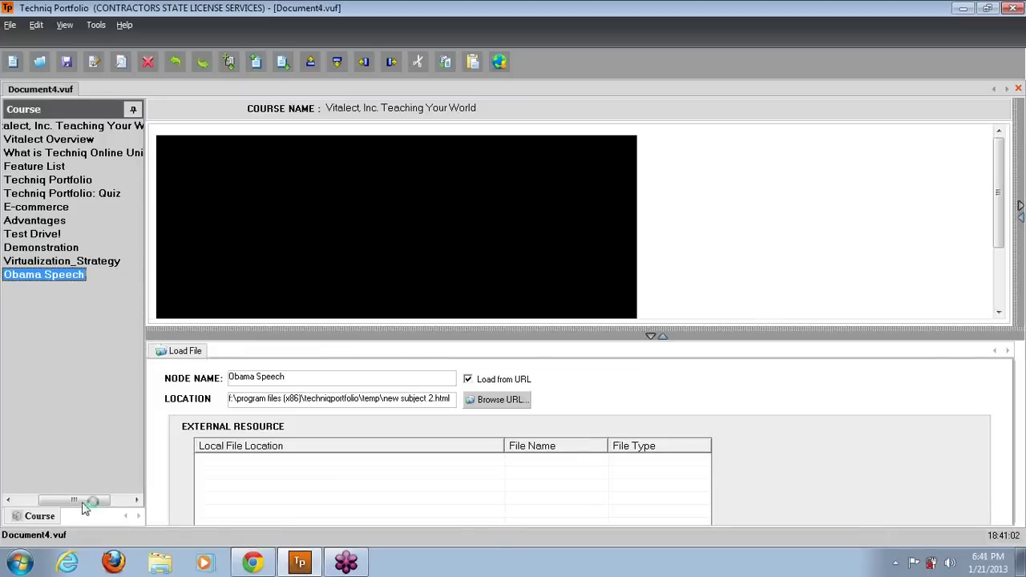
drag(54, 504, 34, 505)
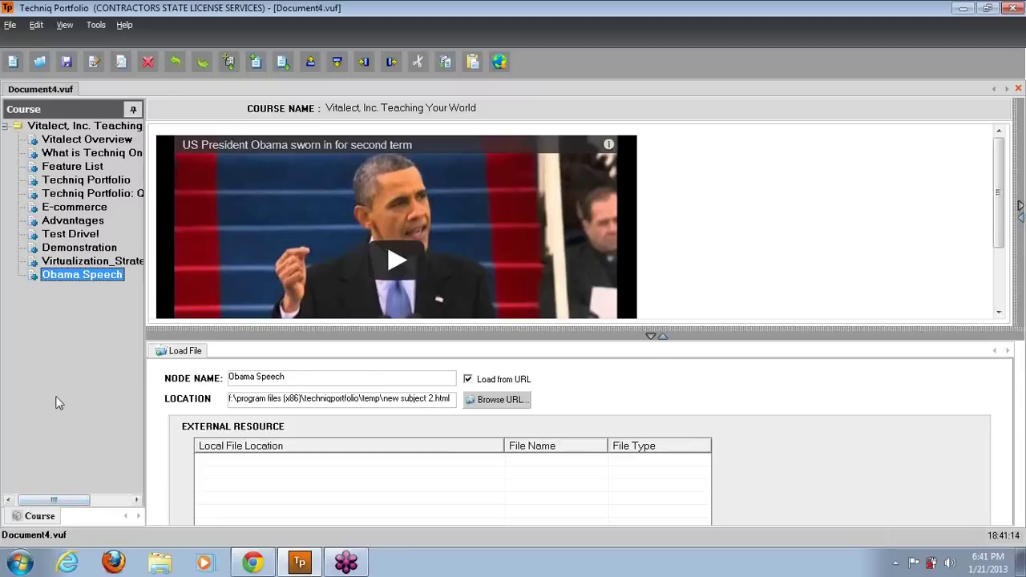
click(283, 65)
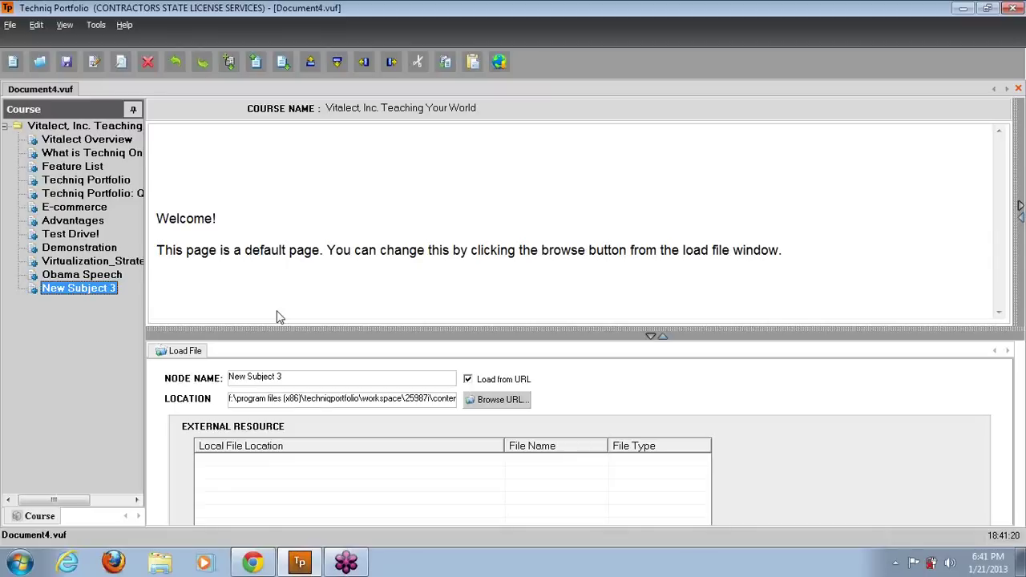
click(470, 399)
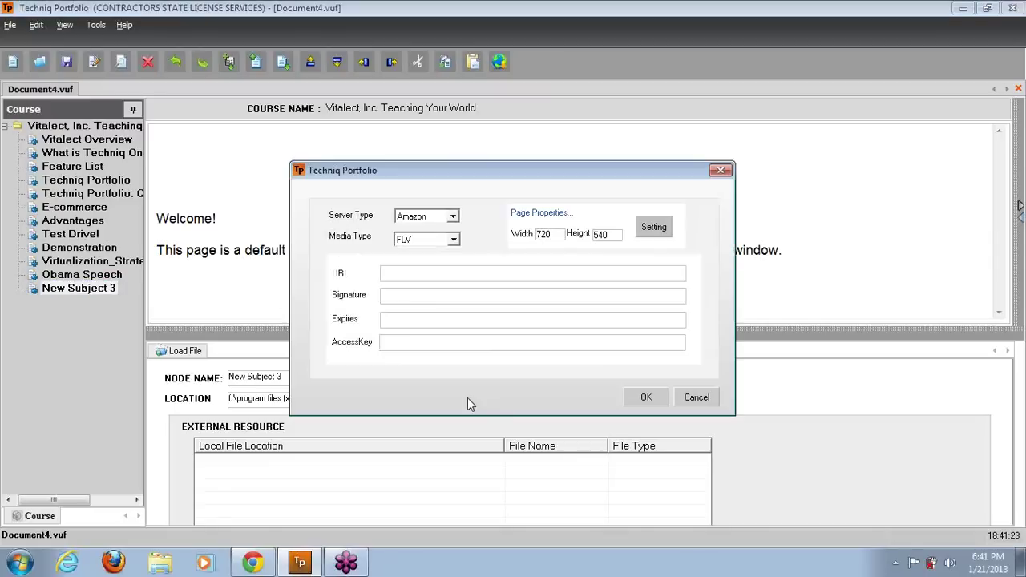
click(453, 215)
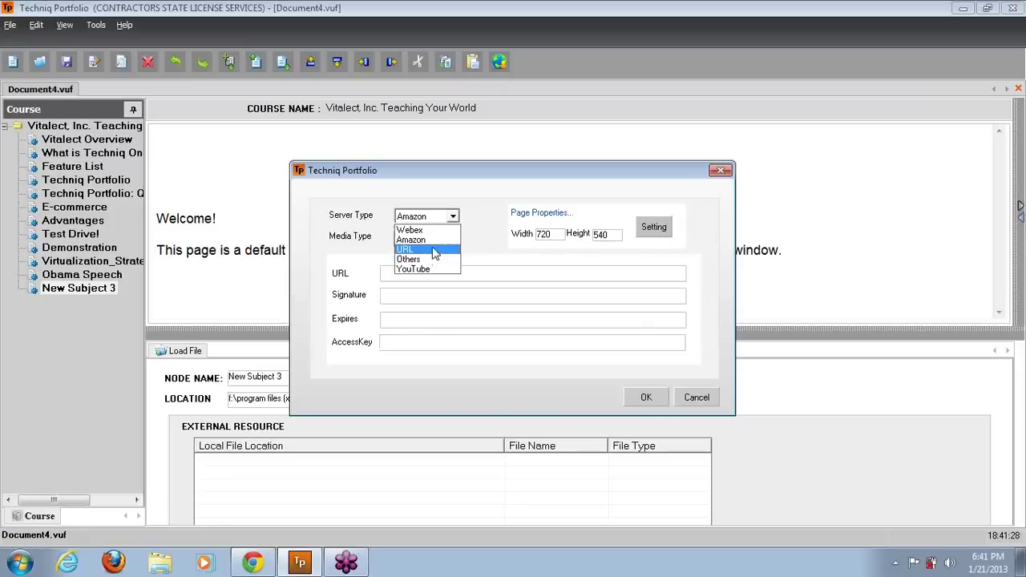
click(434, 250)
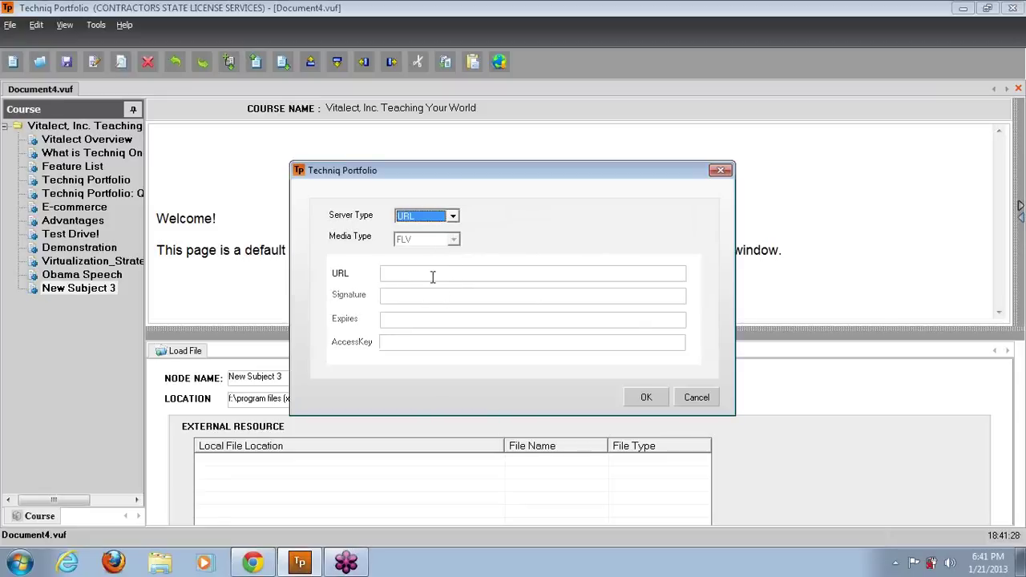
click(430, 276)
text(http://www.vita)
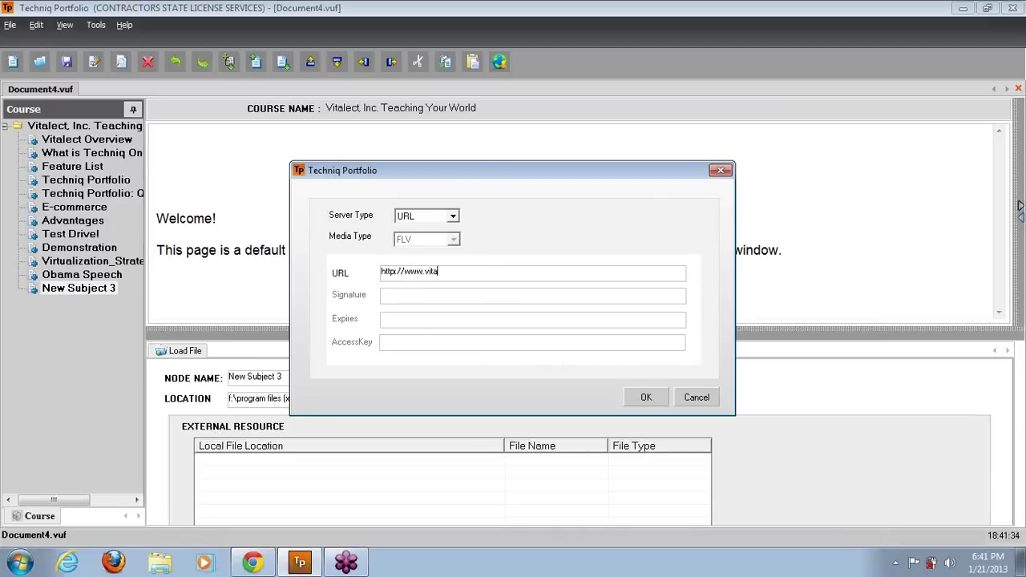
text(lect.com)
click(637, 396)
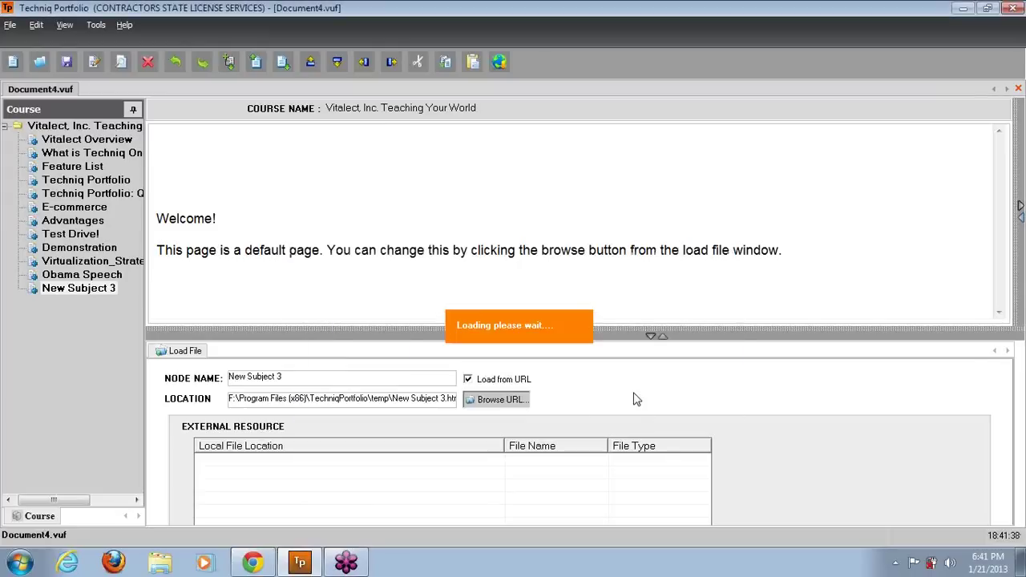
Preview the course, view the Virtualization_Strategy, Obama Speech and New Subject 3 pages, and close the preview.
click(501, 62)
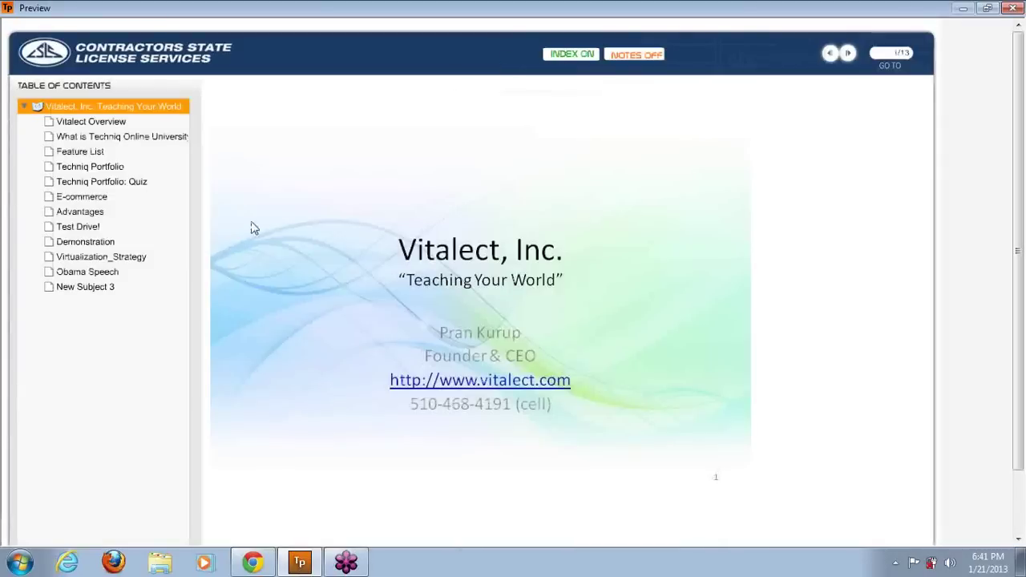
click(132, 261)
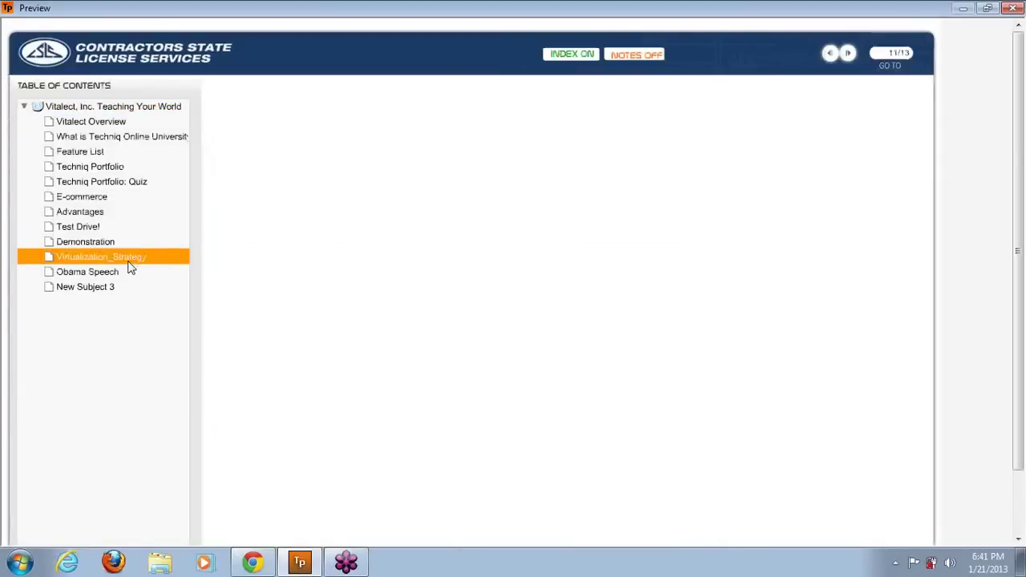
click(109, 273)
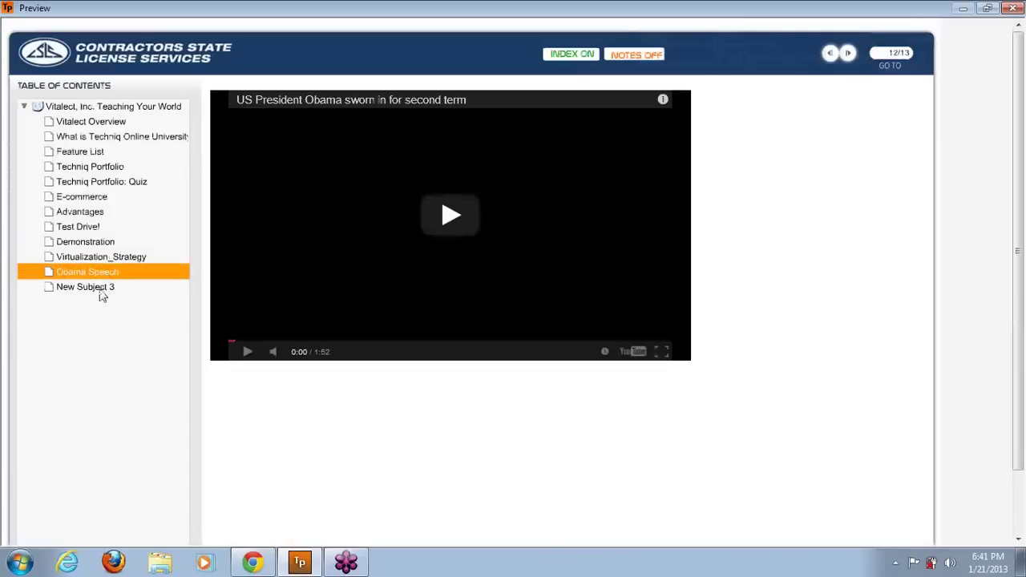
click(102, 295)
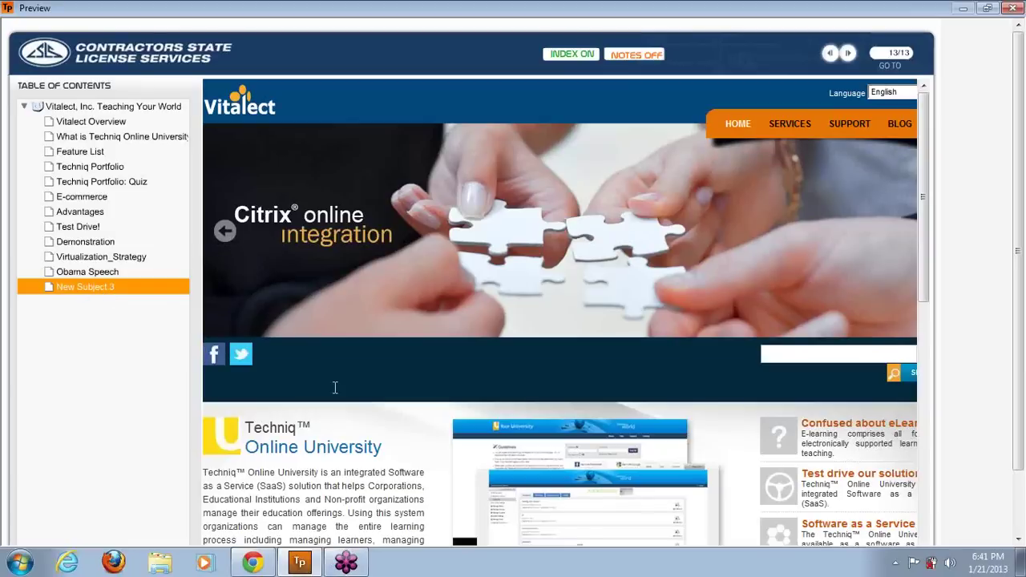
click(986, 8)
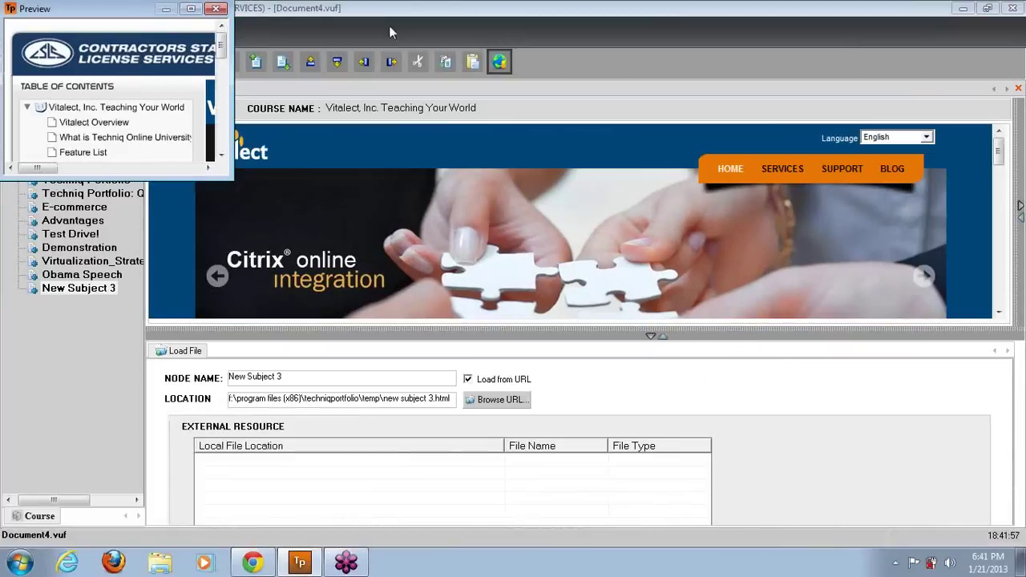
click(215, 9)
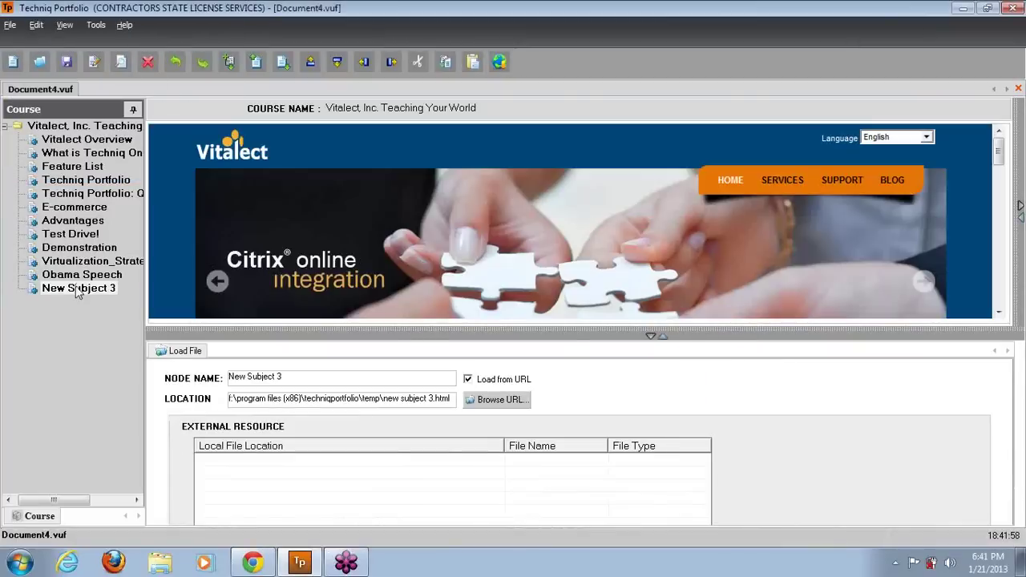
Rename the New Subject 3 page in the course outline to Vitalect Home.
right_click(78, 292)
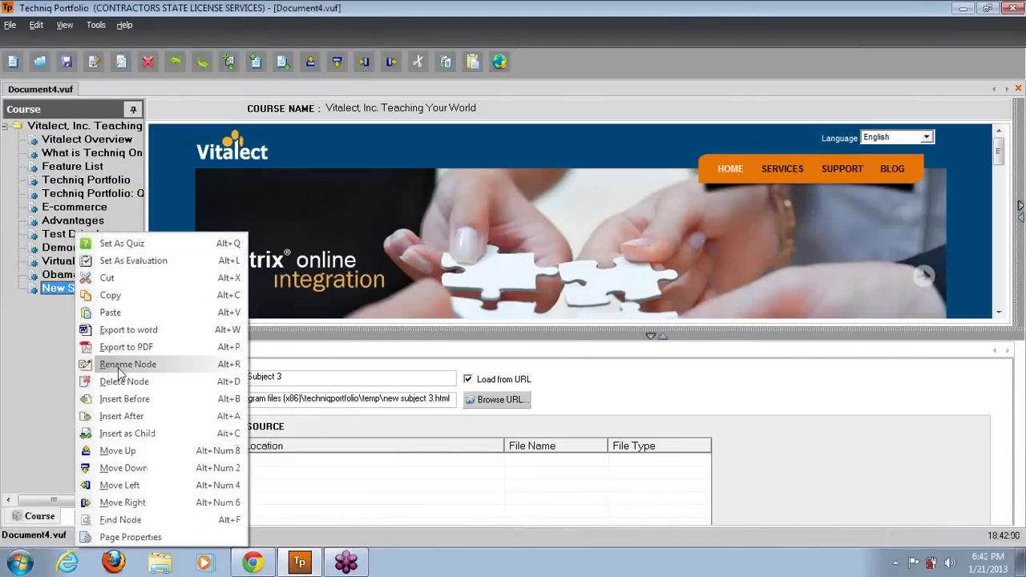
click(119, 367)
text(Vi)
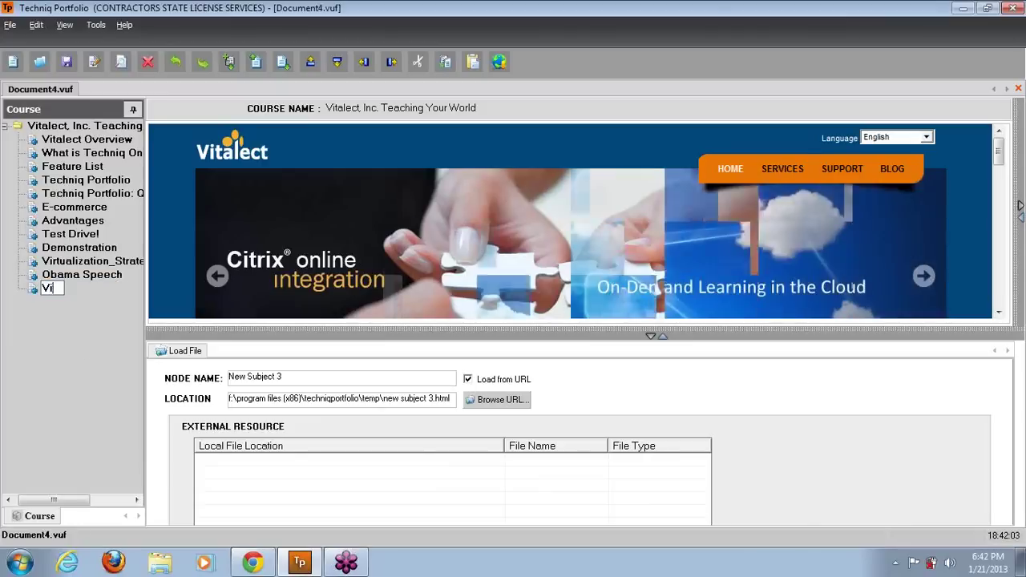
text(talect Home)
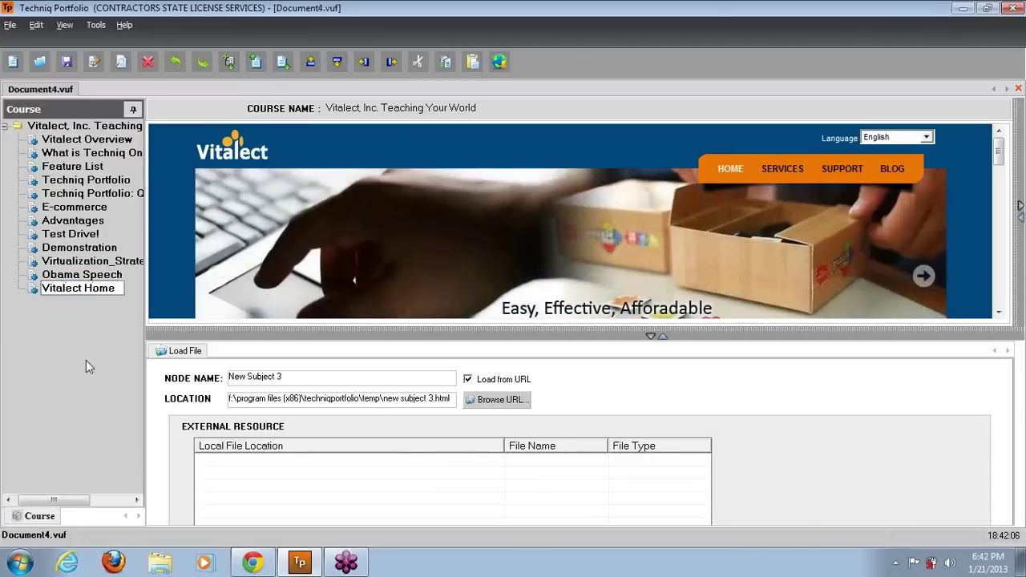
key(Return)
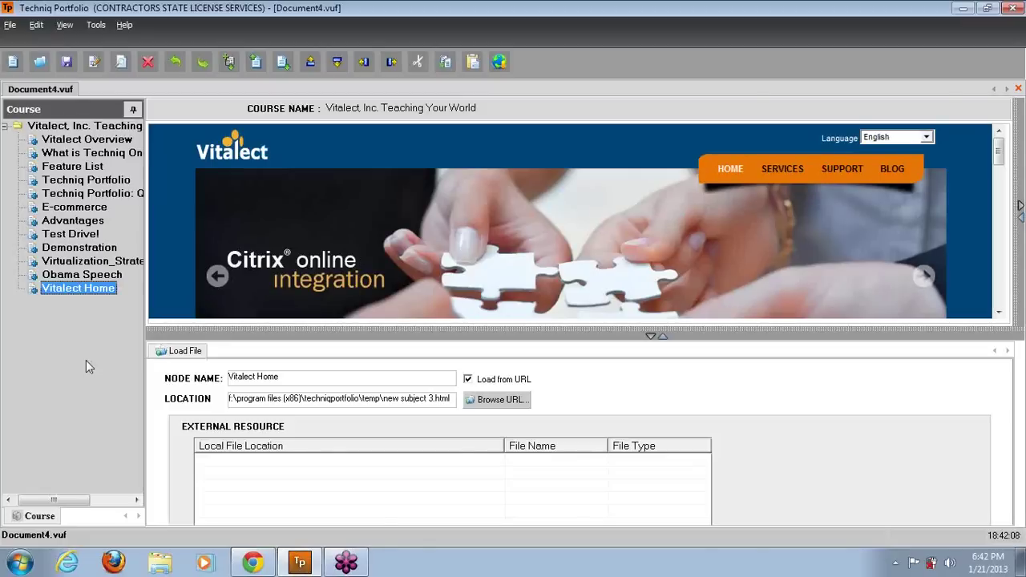
Add a new page after Vitalect Home and set it as a quiz.
click(284, 64)
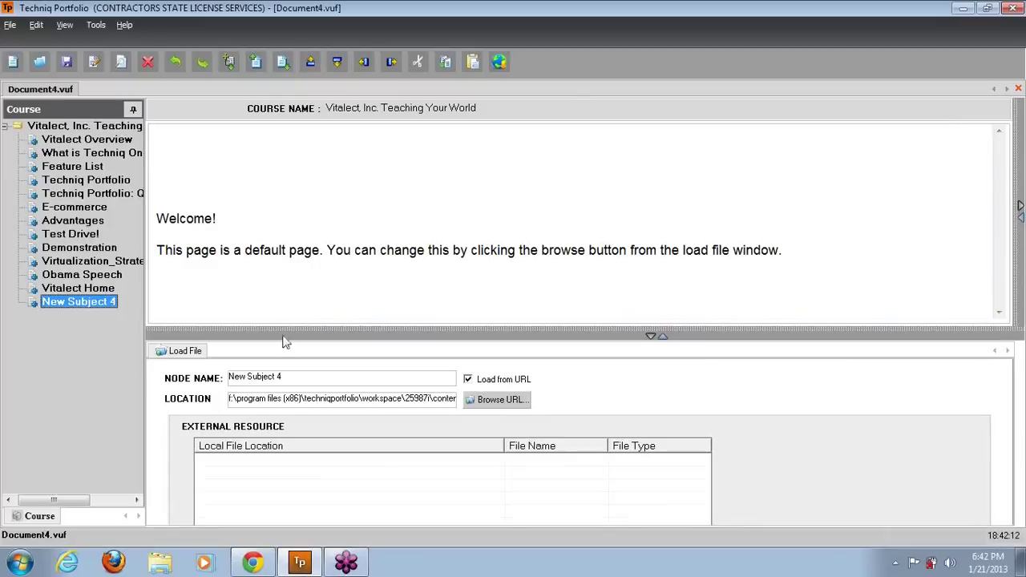
drag(282, 328, 282, 289)
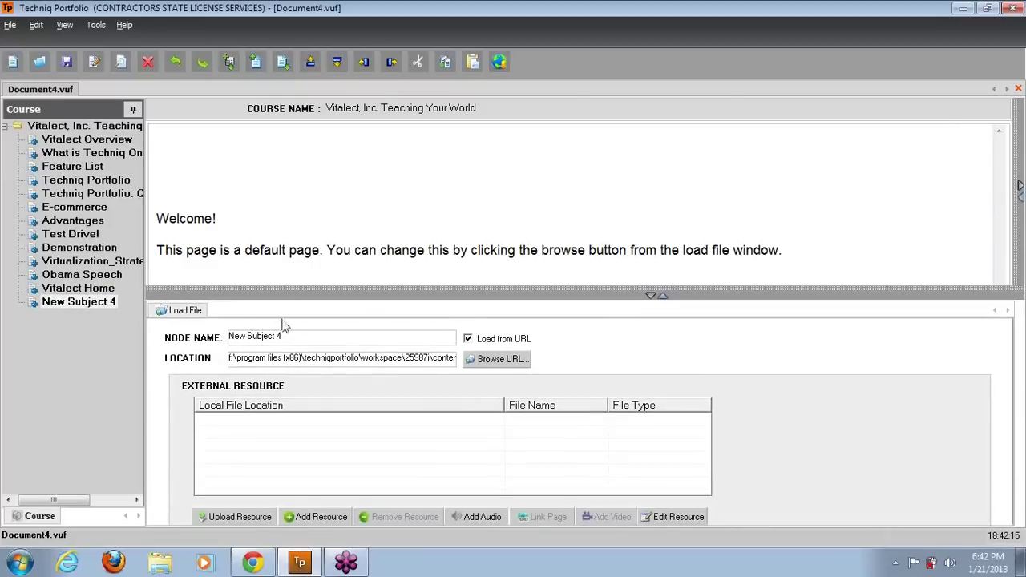
right_click(105, 305)
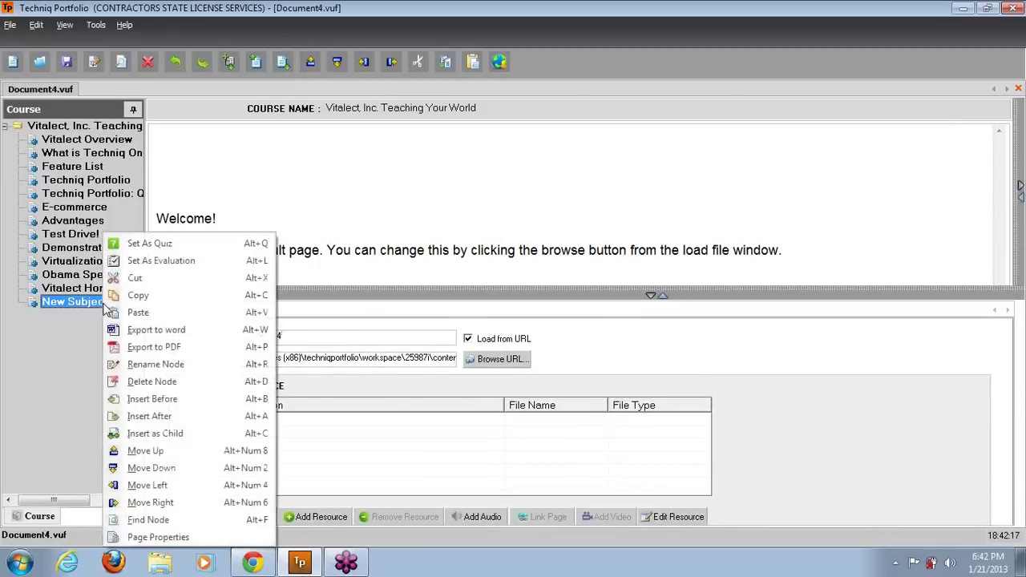
click(132, 242)
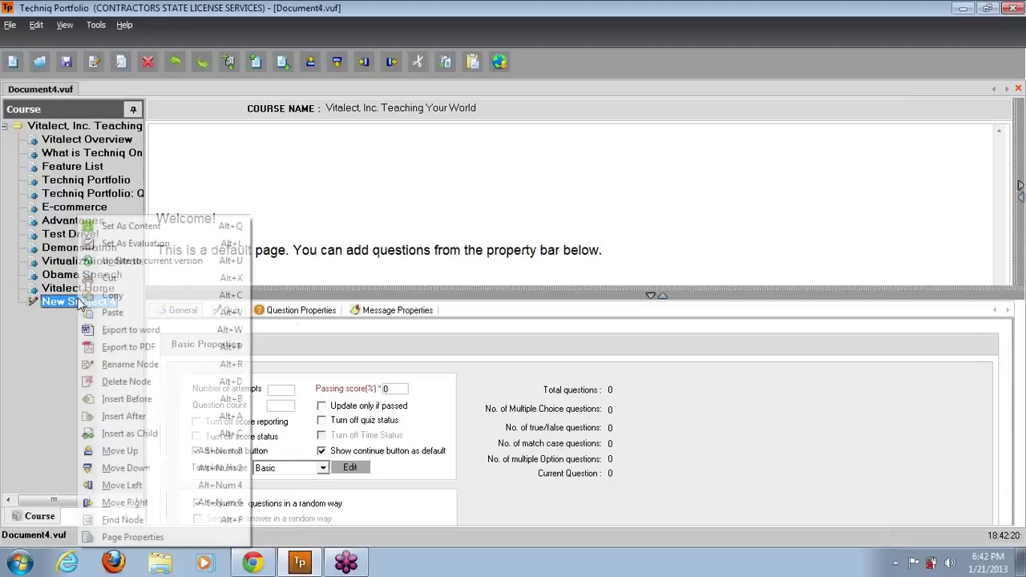
Rename the new quiz page in the course outline to Quiz.
right_click(80, 302)
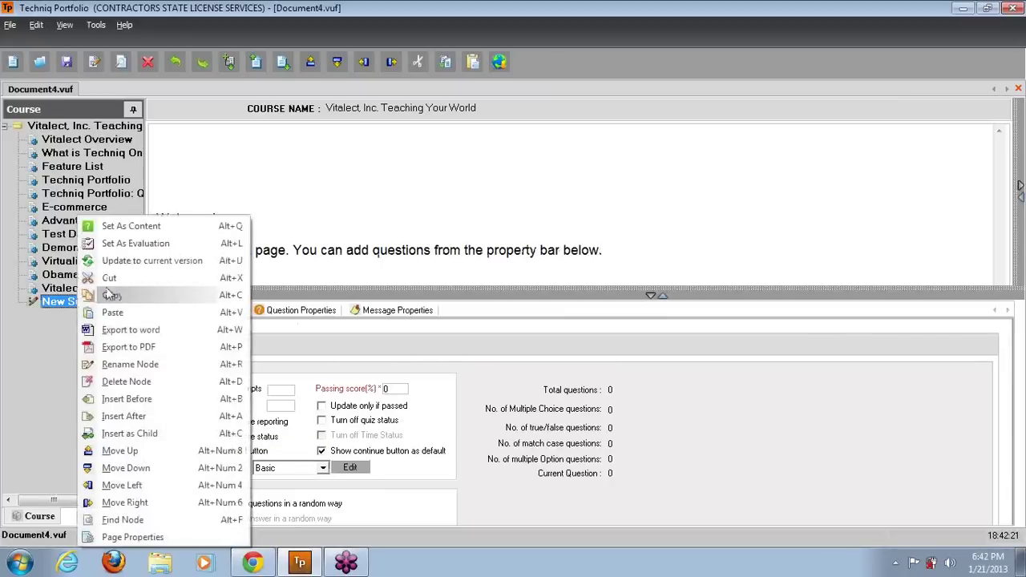
click(128, 364)
text(Quiz)
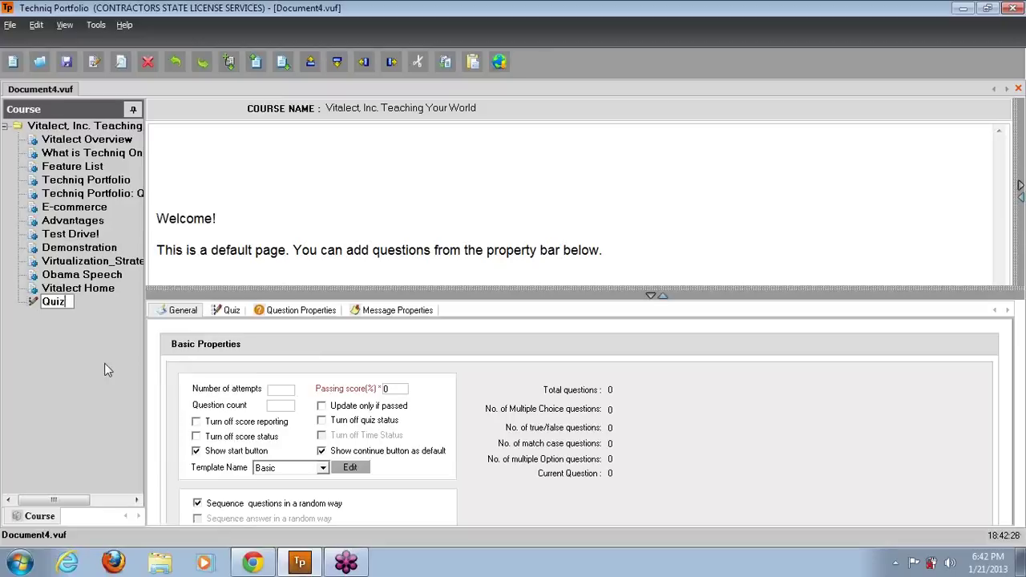
key(Return)
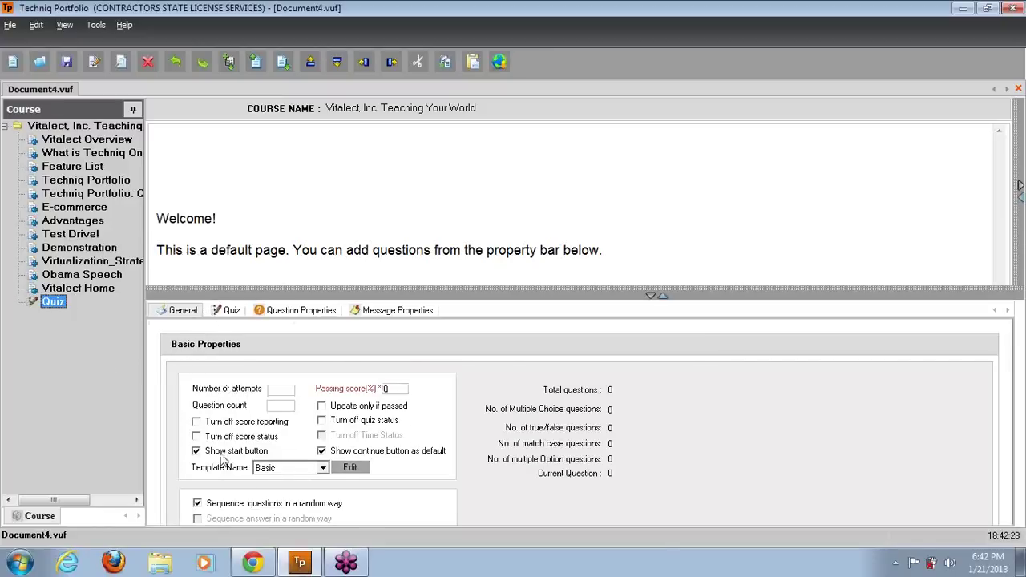
Set the quiz's passing score to 50% and update its basic properties.
drag(342, 288, 375, 219)
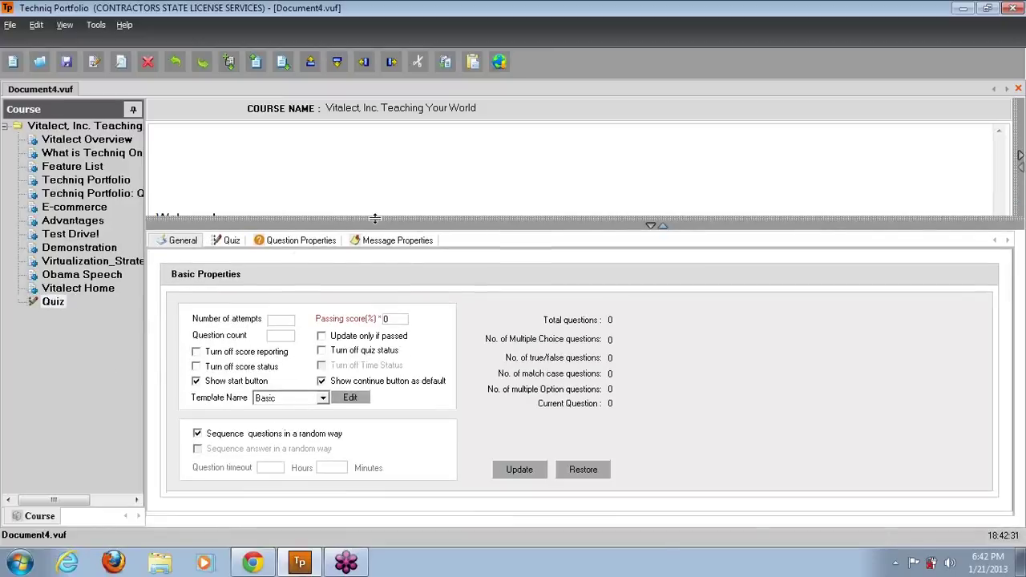
double_click(387, 319)
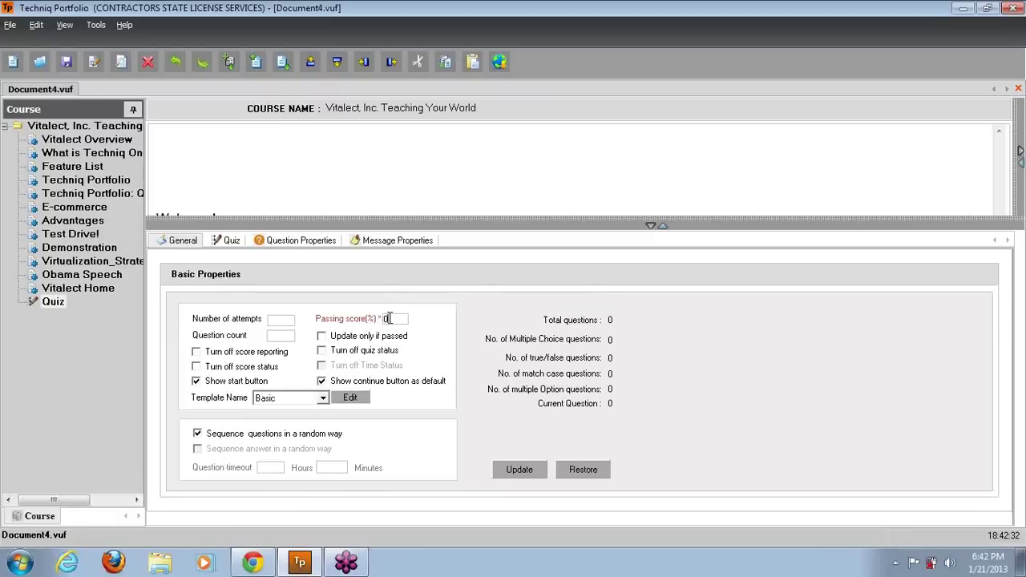
text(50)
click(512, 469)
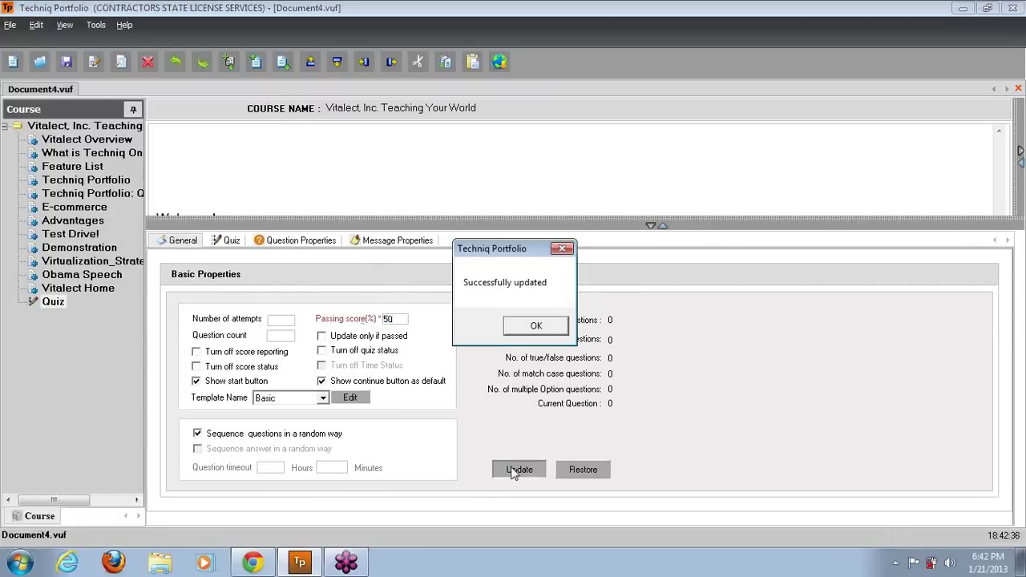
click(536, 325)
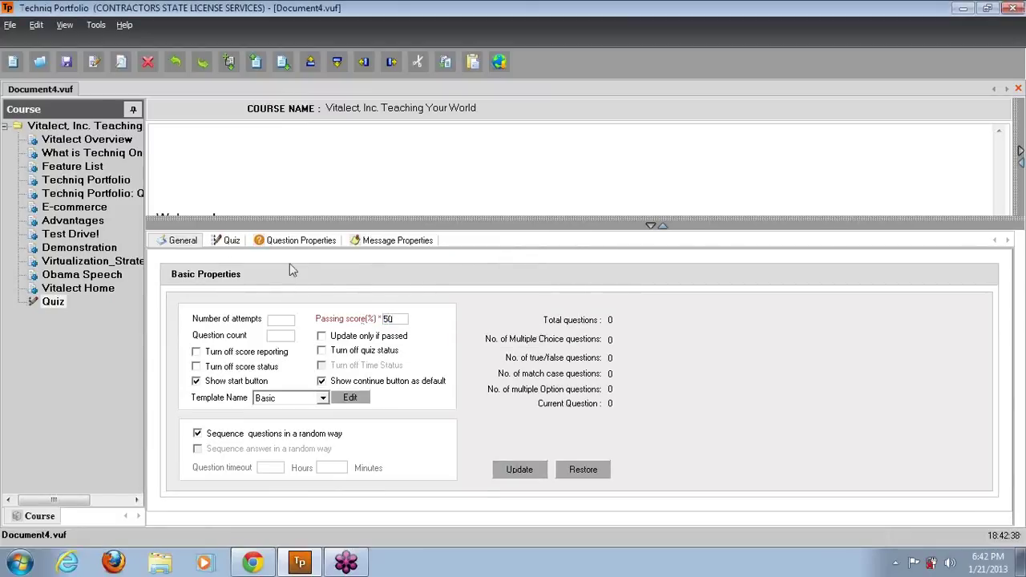
Insert a multiple-choice question into the quiz with the question text "My name is".
click(227, 243)
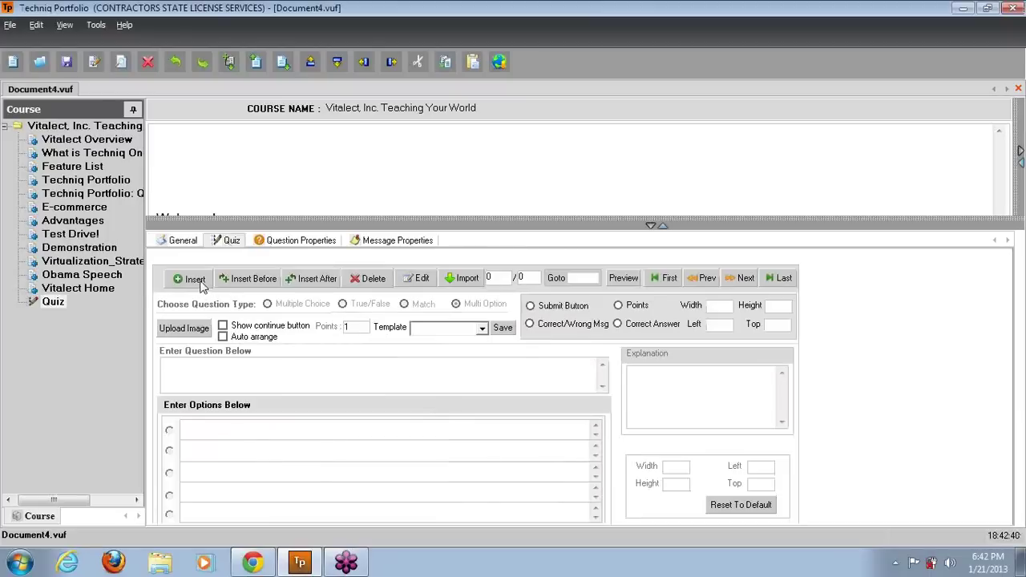
click(197, 279)
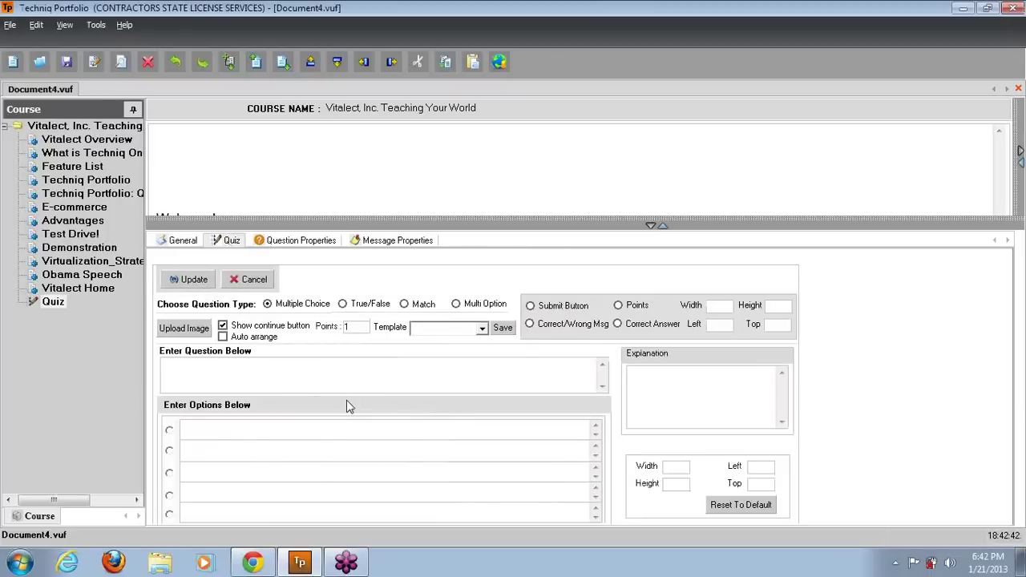
click(266, 379)
text(My)
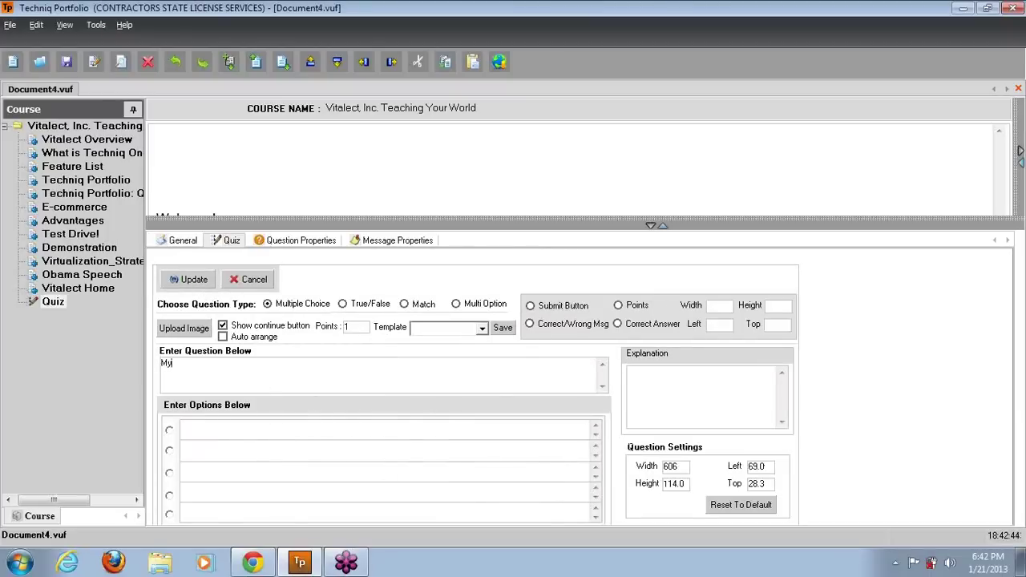
text( name is)
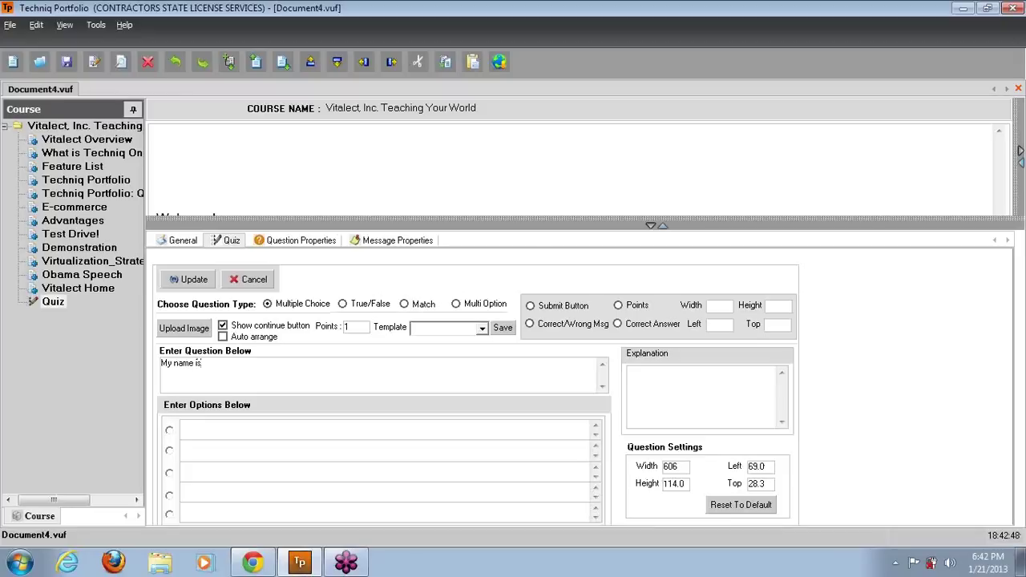
Enter four first names as the question's answer options, with the first as the correct answer, and save the question.
click(196, 434)
text(Joe)
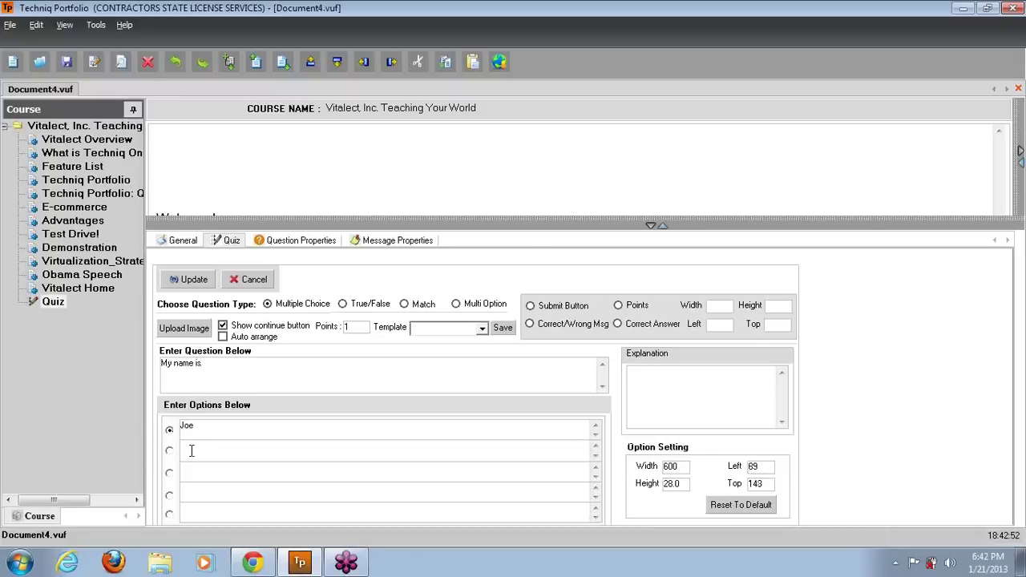
text(Jack)
click(199, 478)
text(Robert)
click(201, 496)
text(Jim)
click(191, 280)
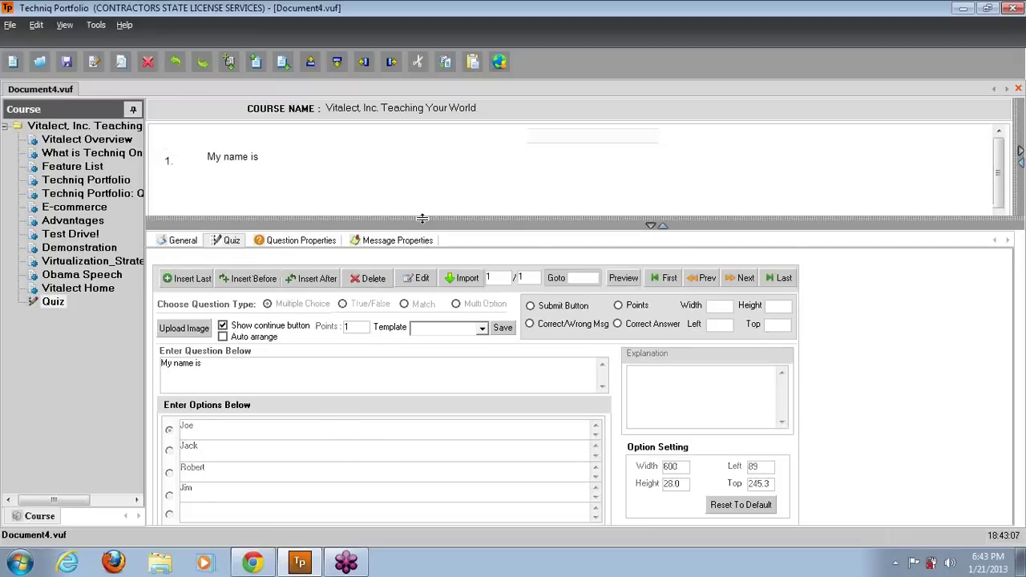
Insert a second multiple-choice question after the current one, with the question text "The sky is".
drag(423, 220, 447, 263)
click(314, 326)
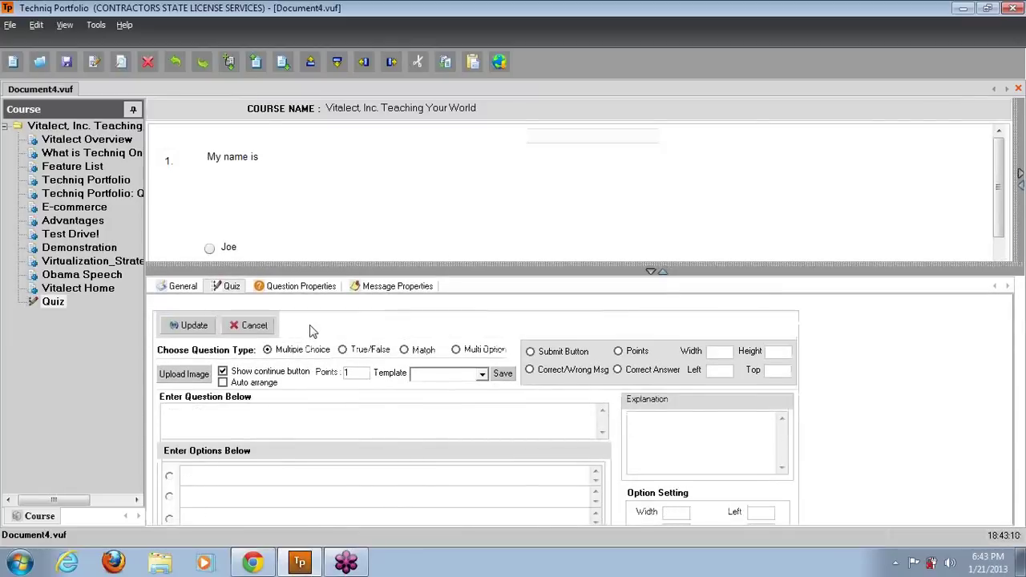
click(253, 425)
text(TH)
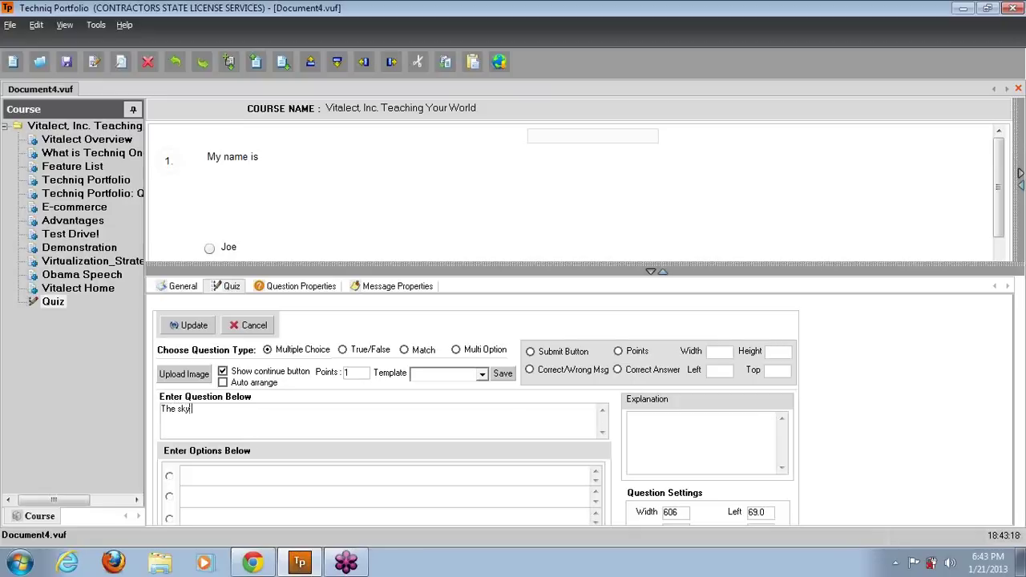
Enter Red, Yellow and Blue as the sky question's options, mark Blue as correct, and save the question.
click(225, 481)
text(Red)
click(220, 496)
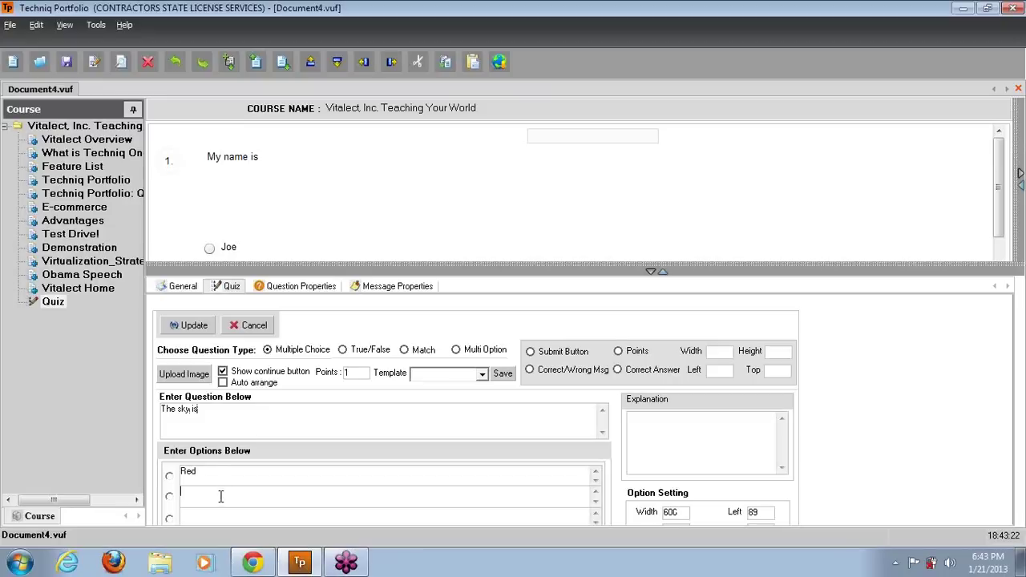
text(Ye)
text(Blue)
click(169, 519)
click(189, 325)
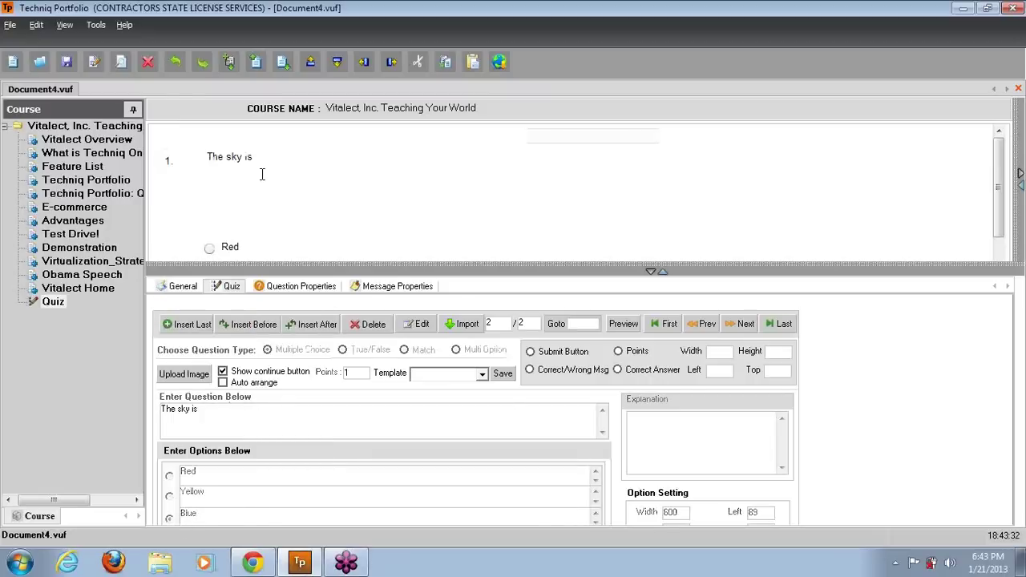
Insert a True/False question after it reading "The earth is a sphere", mark True as correct, and save it.
click(309, 327)
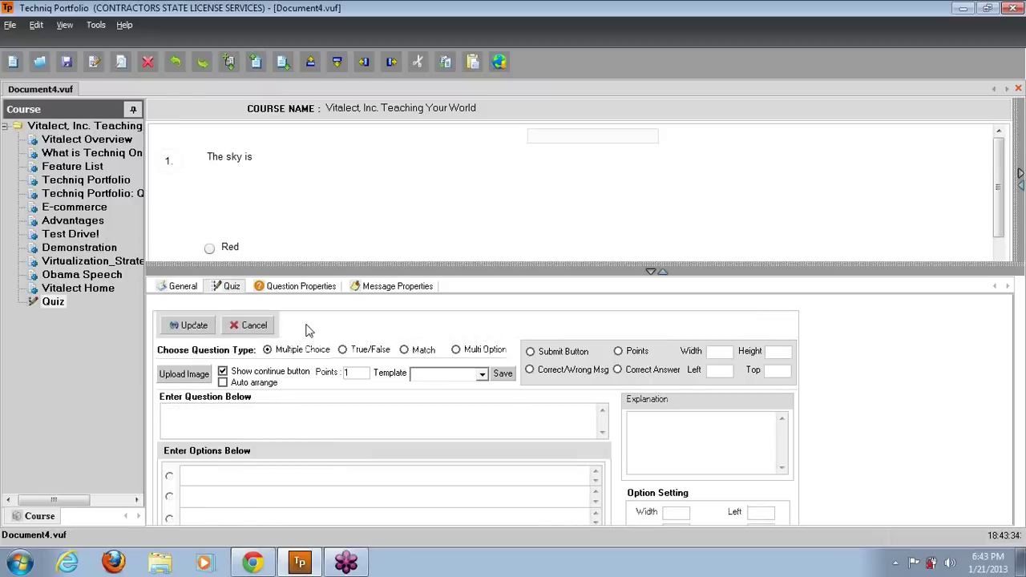
click(343, 349)
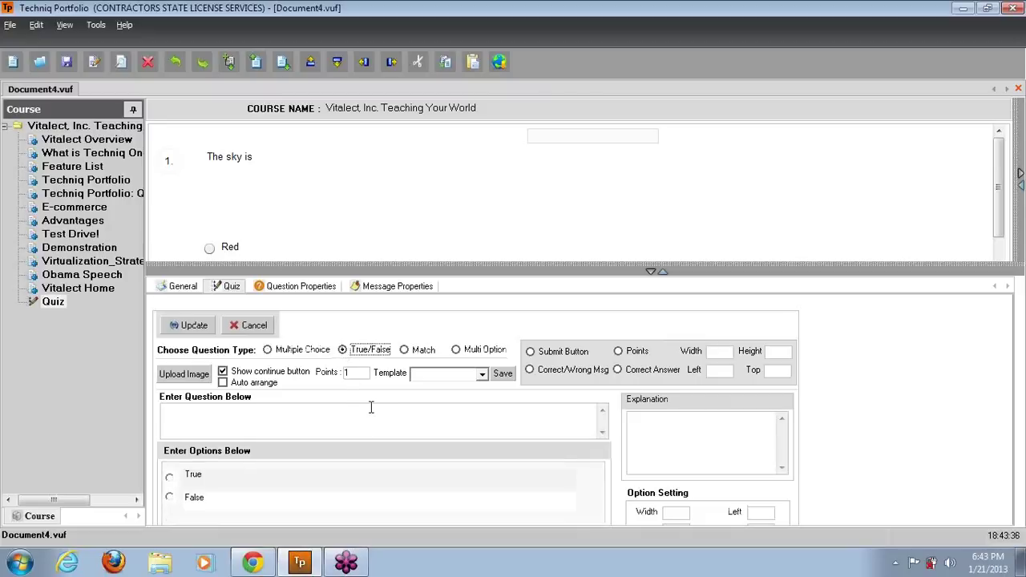
click(347, 418)
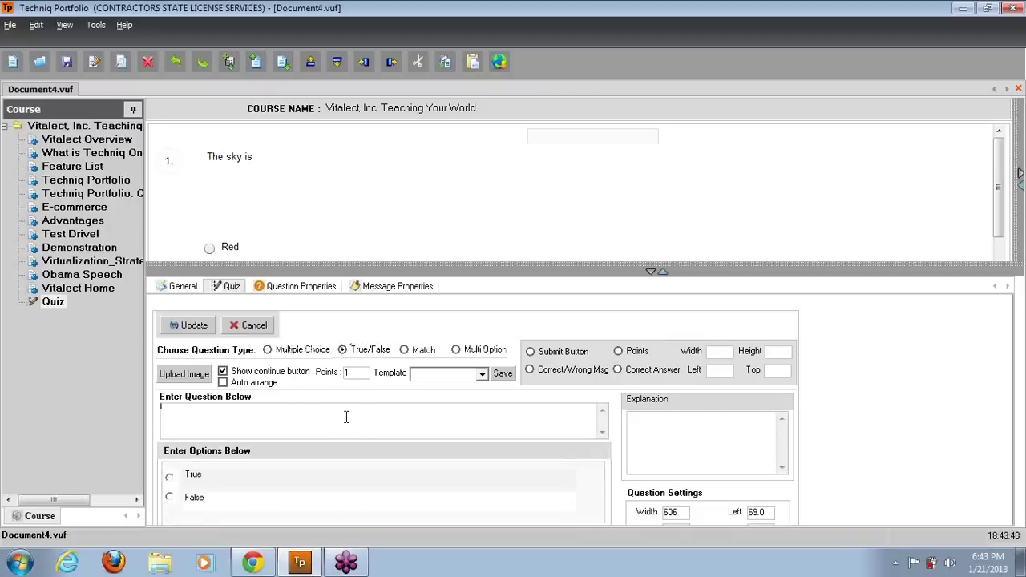
text(The earth is a sphere)
click(170, 477)
click(194, 325)
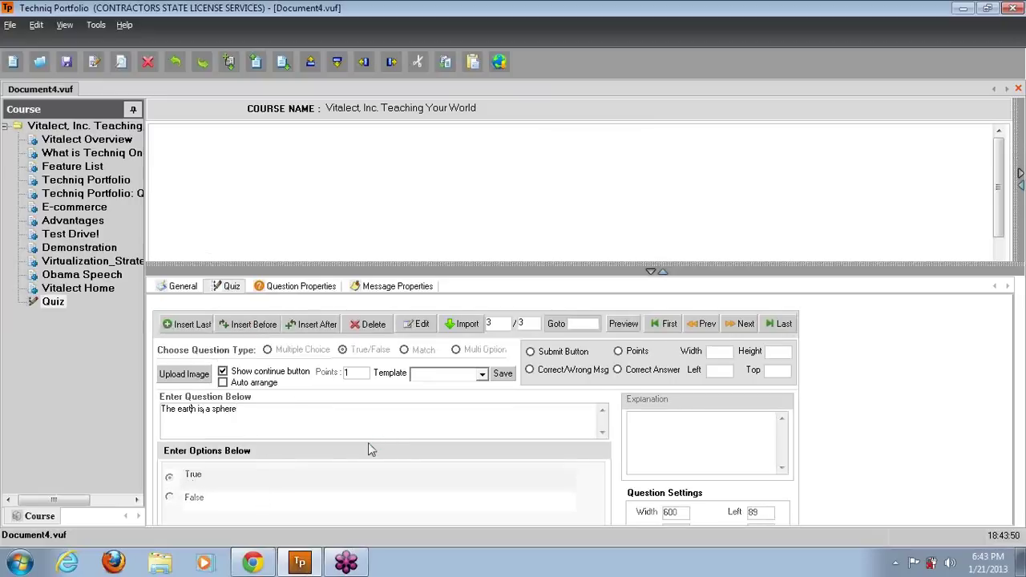
Preview the course and start its quiz.
click(498, 61)
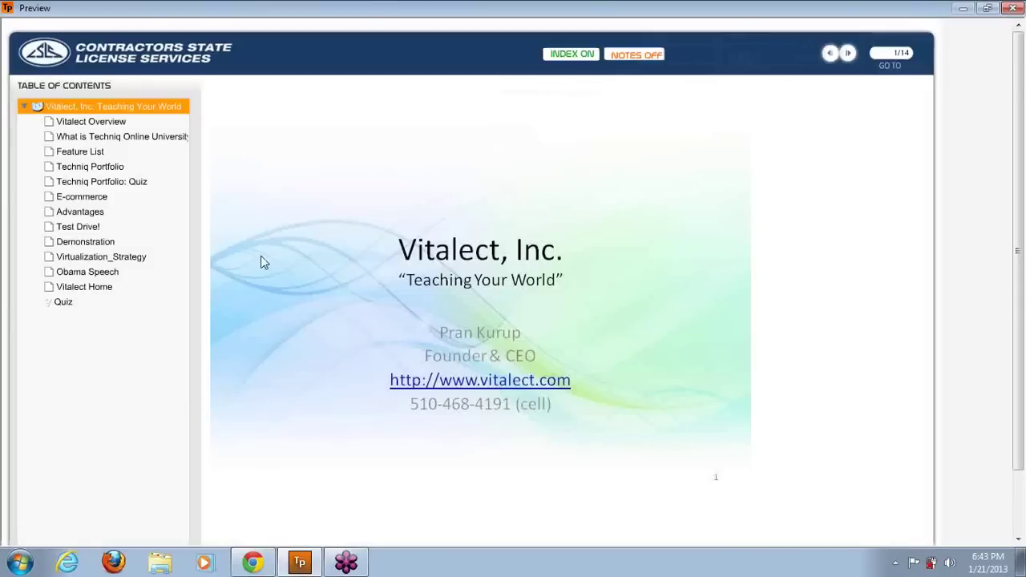
click(68, 302)
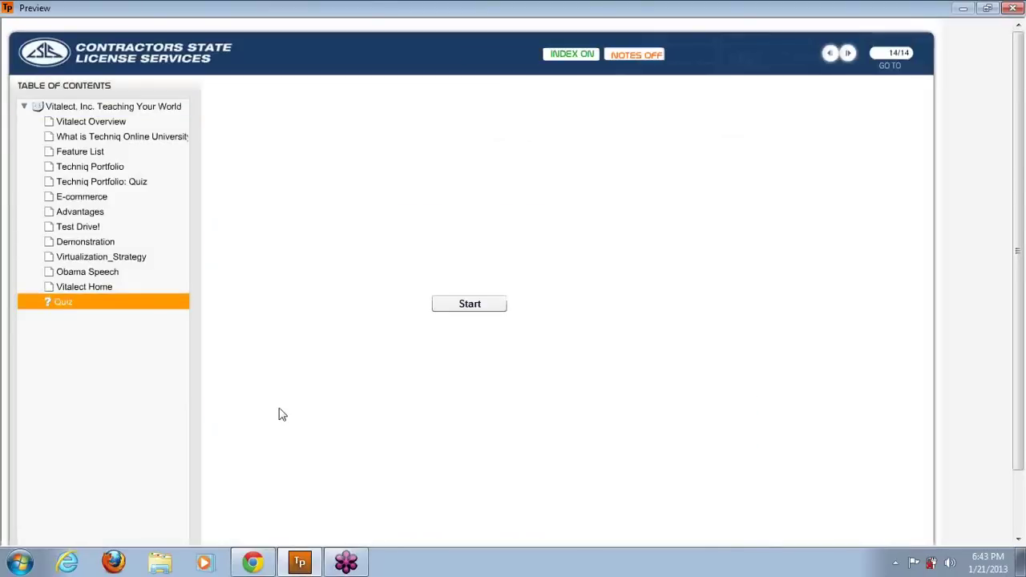
click(458, 310)
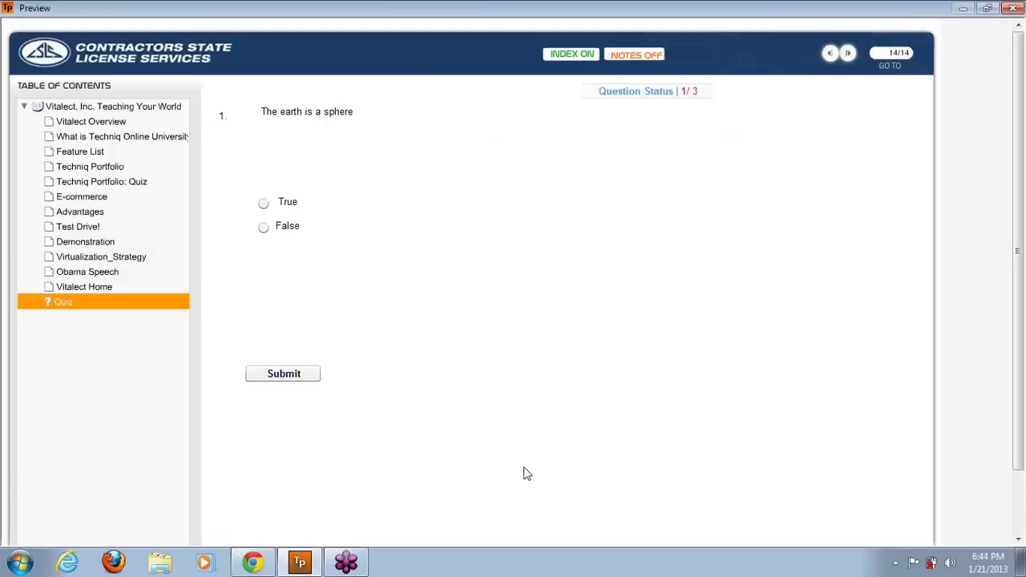
Answer the previewed quiz with True, Blue and the first name option, view the score summary, and close the preview.
click(265, 206)
click(311, 378)
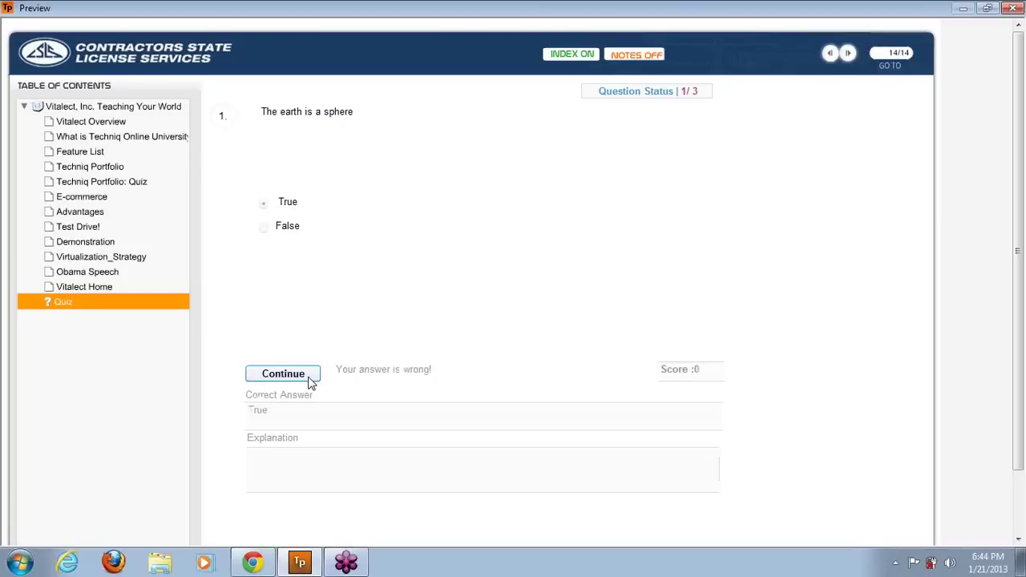
click(309, 379)
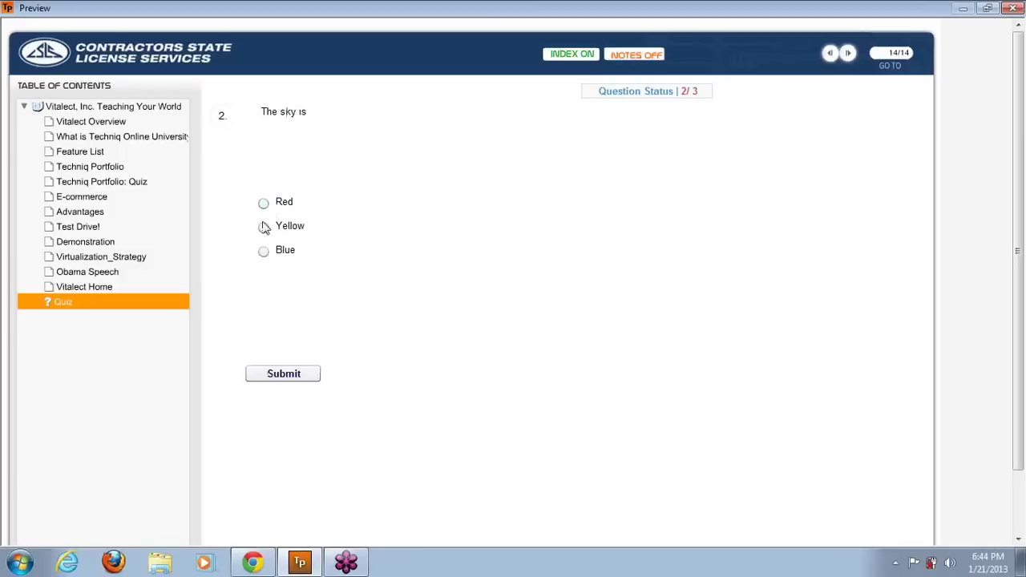
click(264, 253)
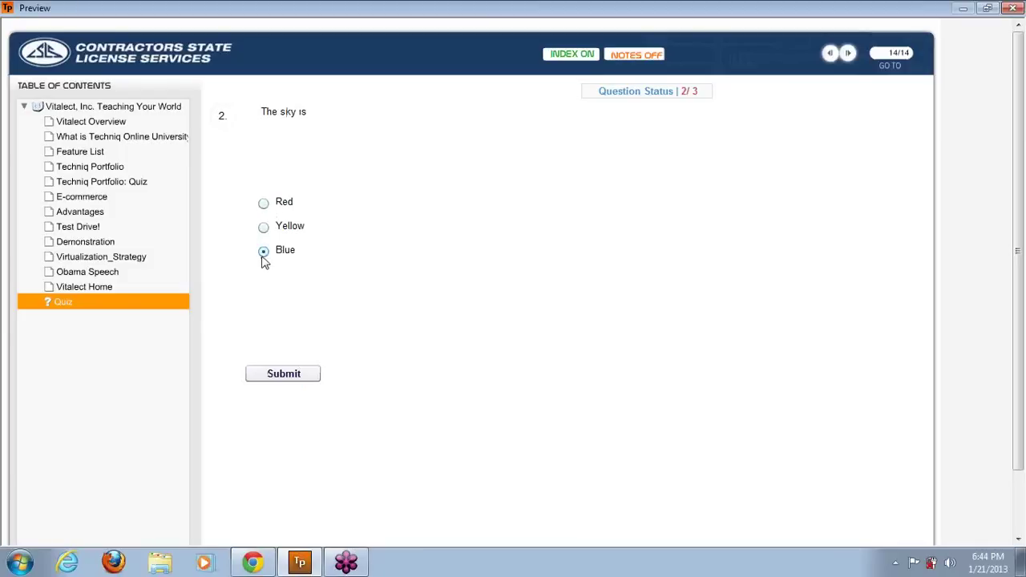
click(289, 375)
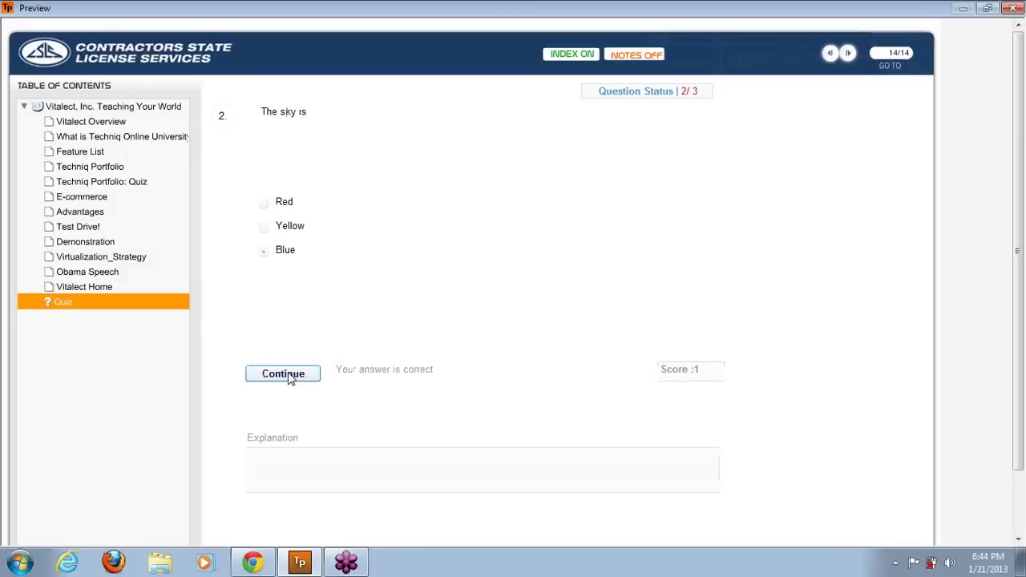
click(288, 377)
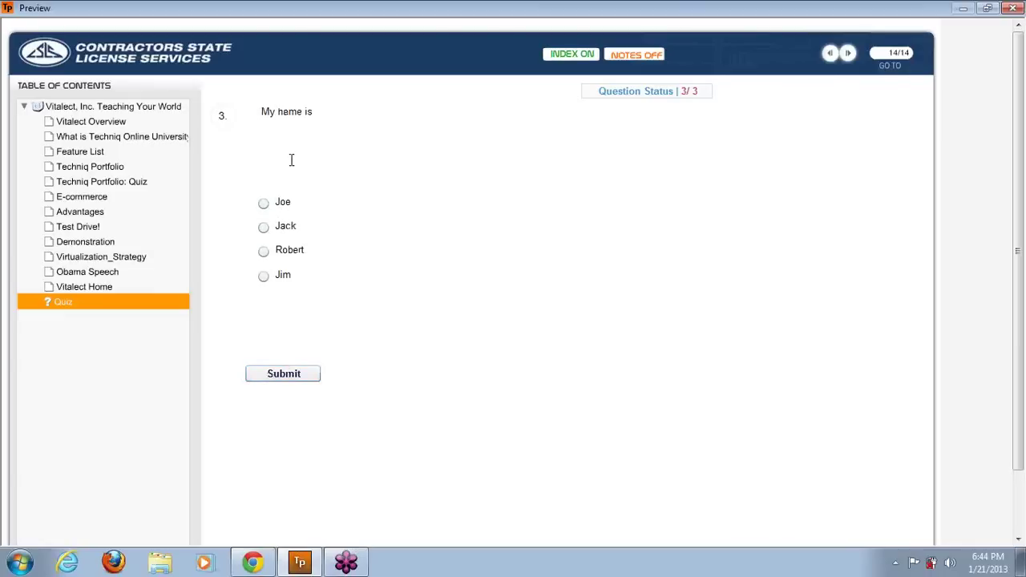
click(266, 205)
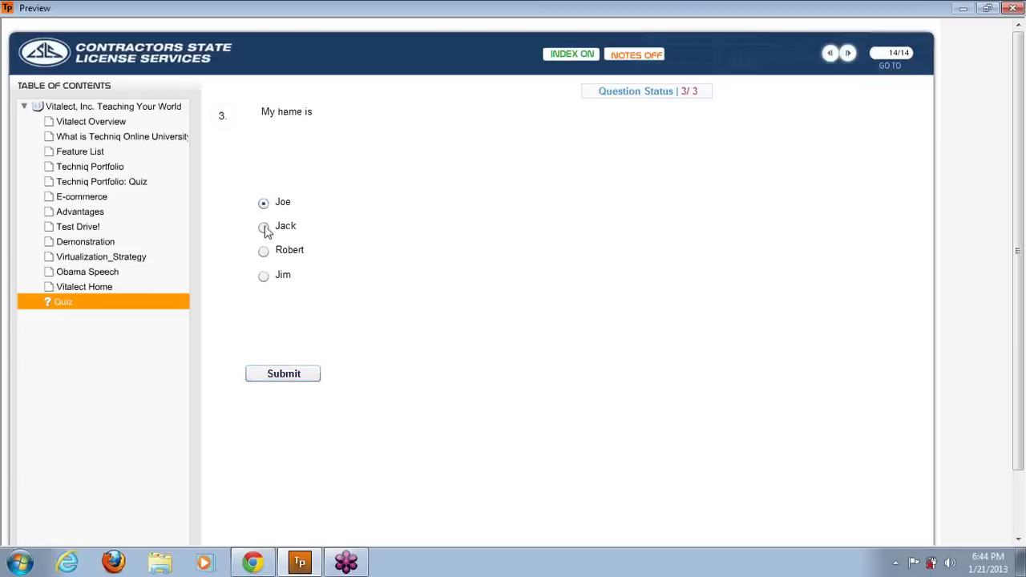
click(290, 374)
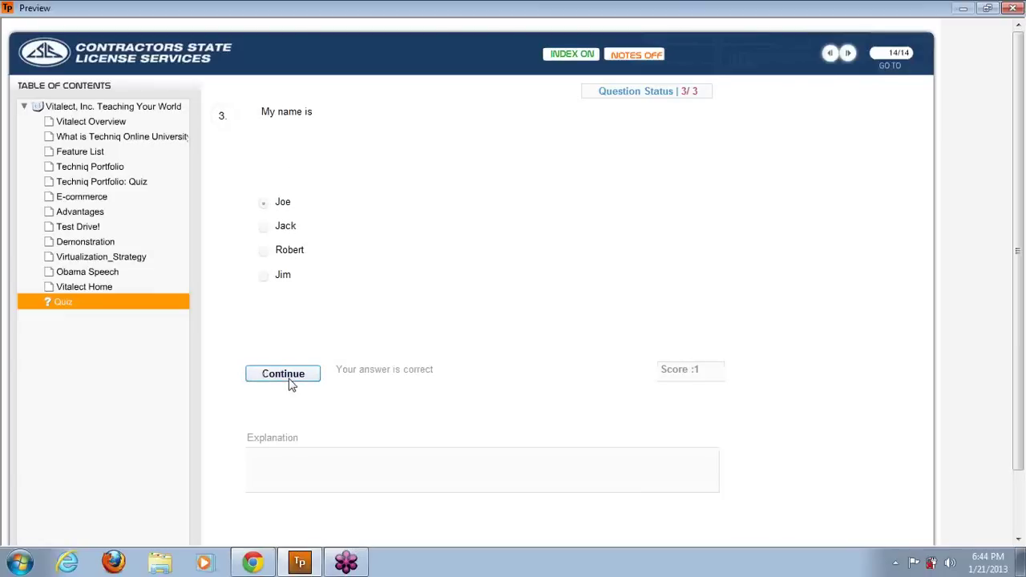
click(291, 376)
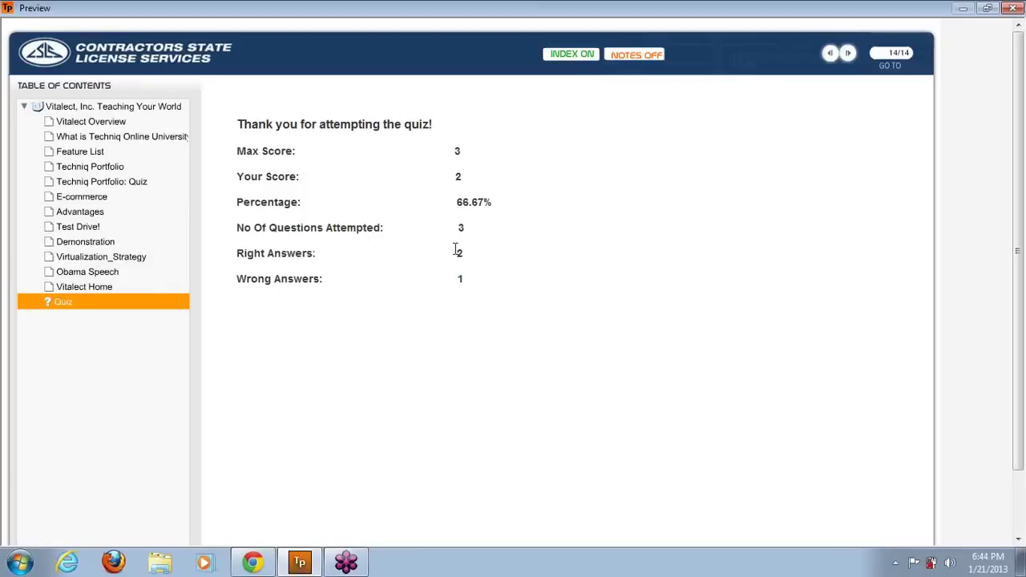
click(989, 9)
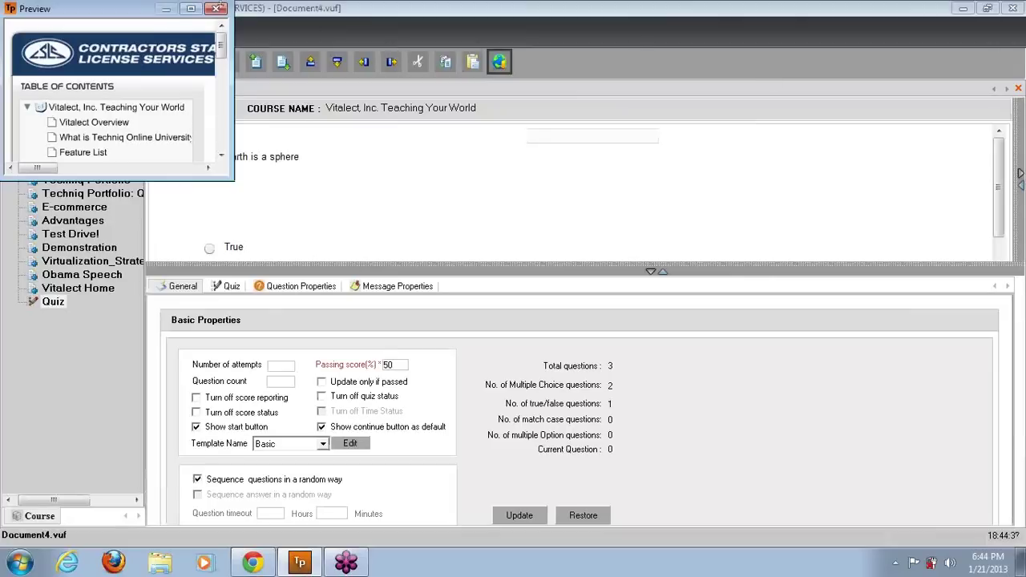
click(215, 9)
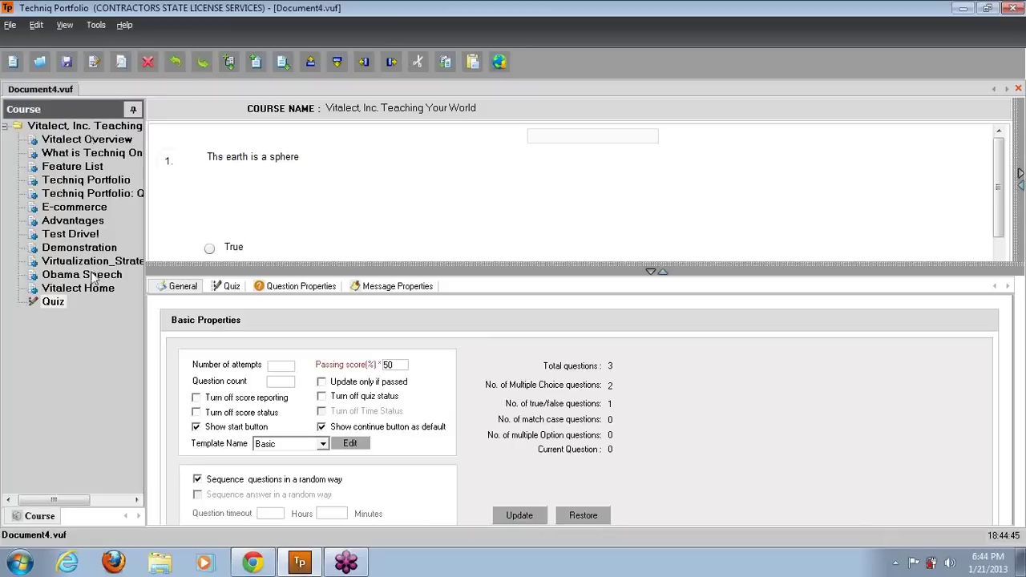
Save the course to the Desktop under the file name Demo.vuf.
click(12, 27)
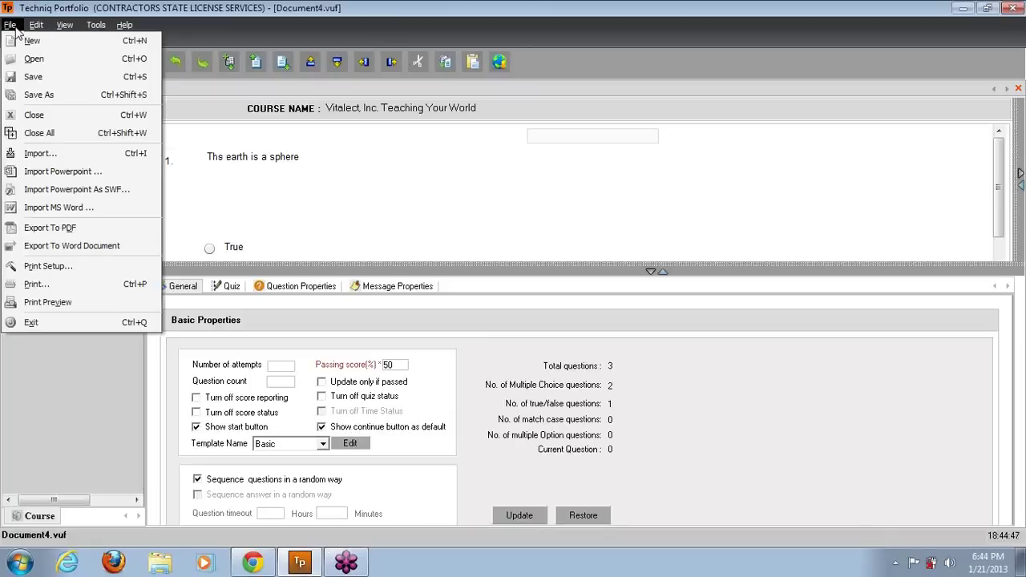
click(46, 94)
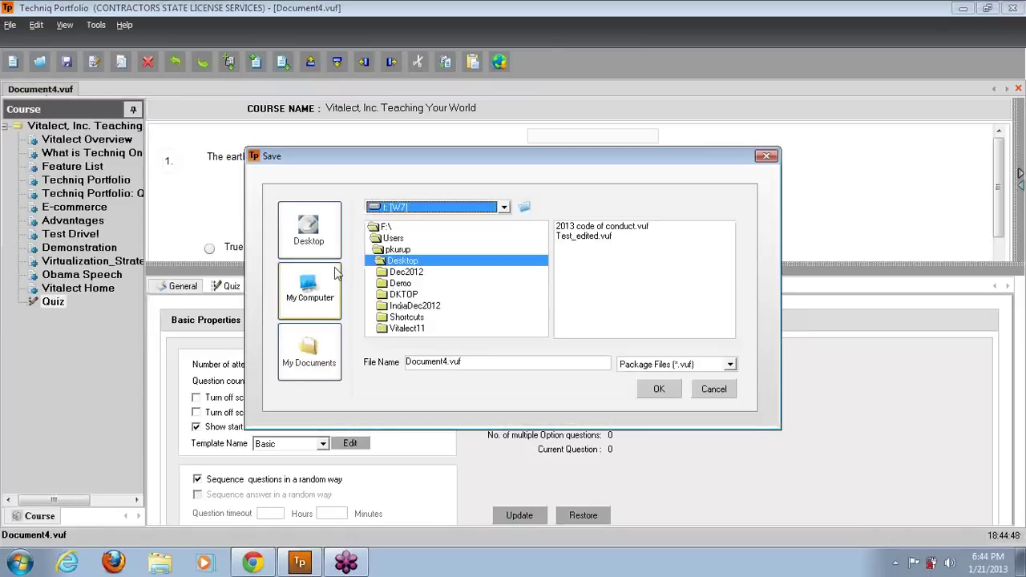
click(320, 244)
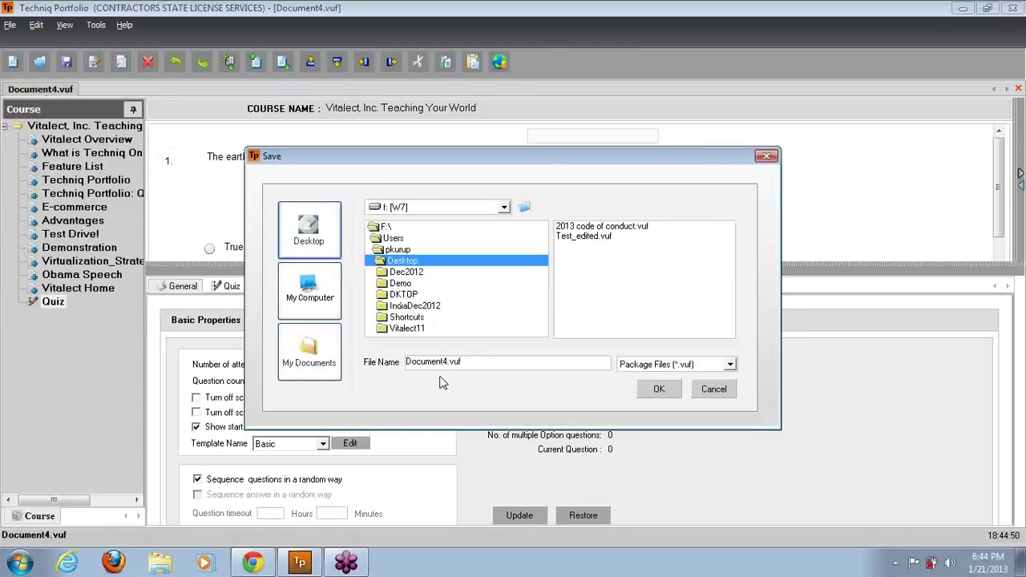
drag(448, 361, 391, 358)
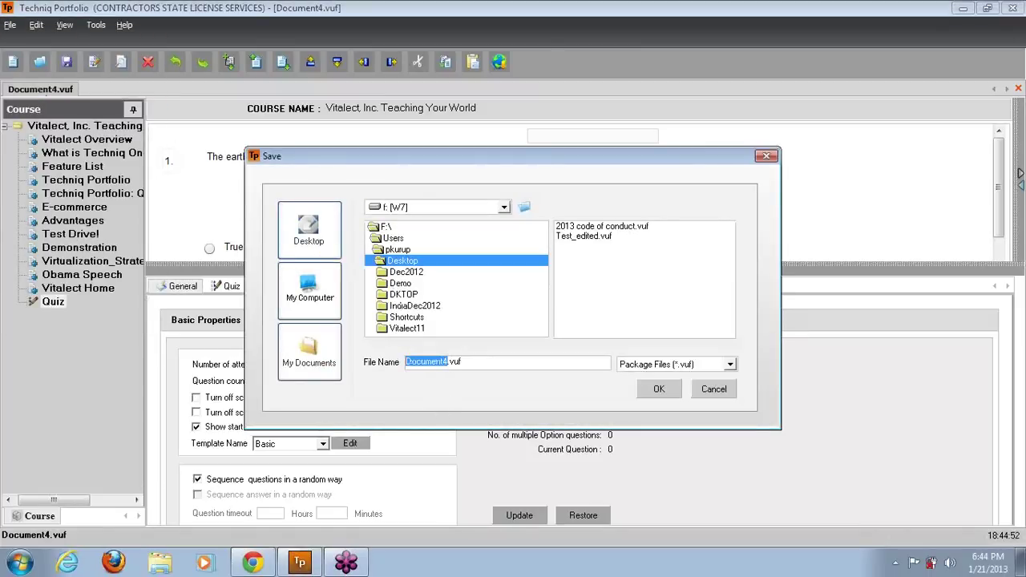
text(Demo)
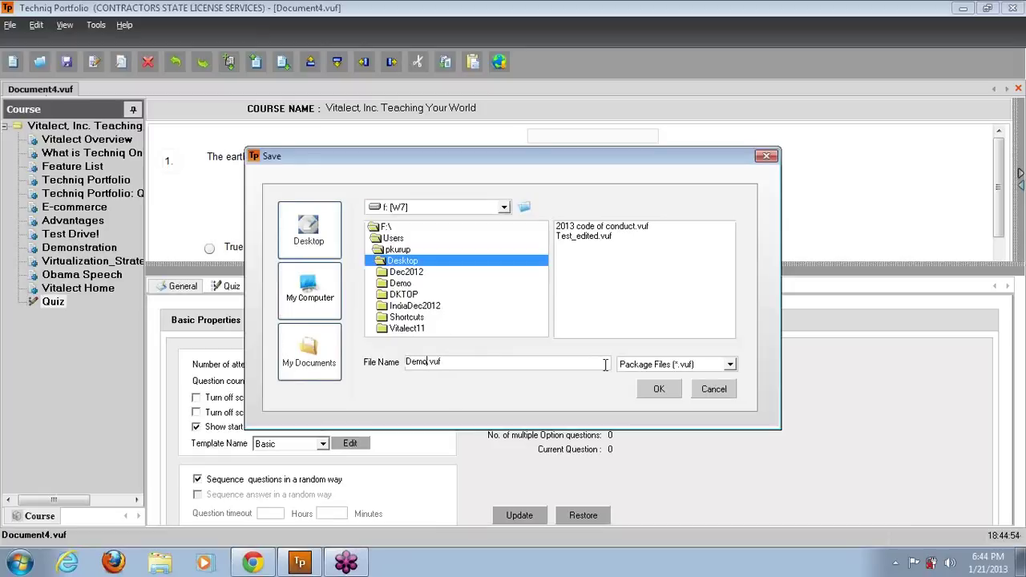
click(666, 394)
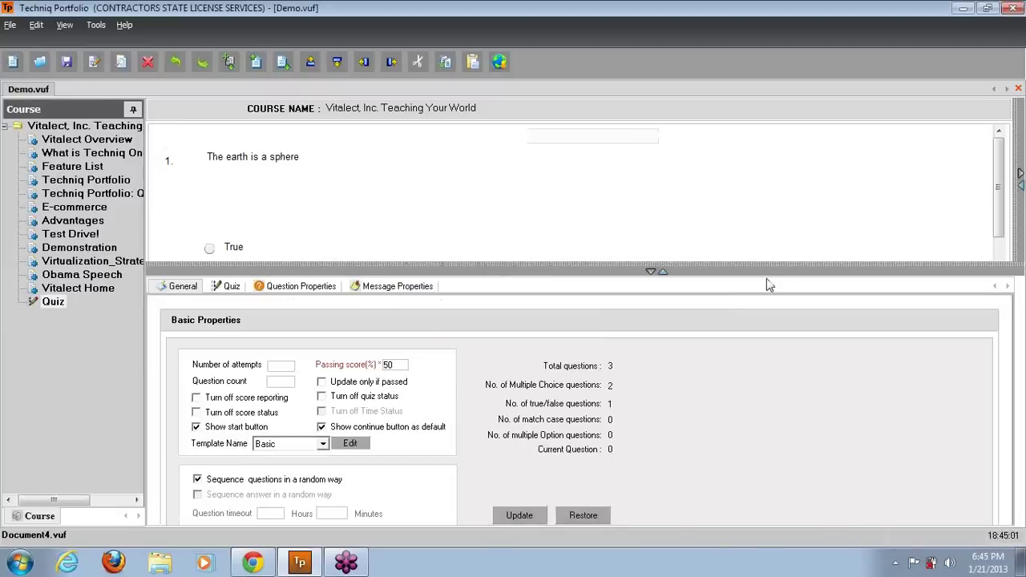
Switch to Chrome, open the bookmarked CitrixOnline Integration demo site in a new tab, and sign in with the prefilled credentials.
click(962, 10)
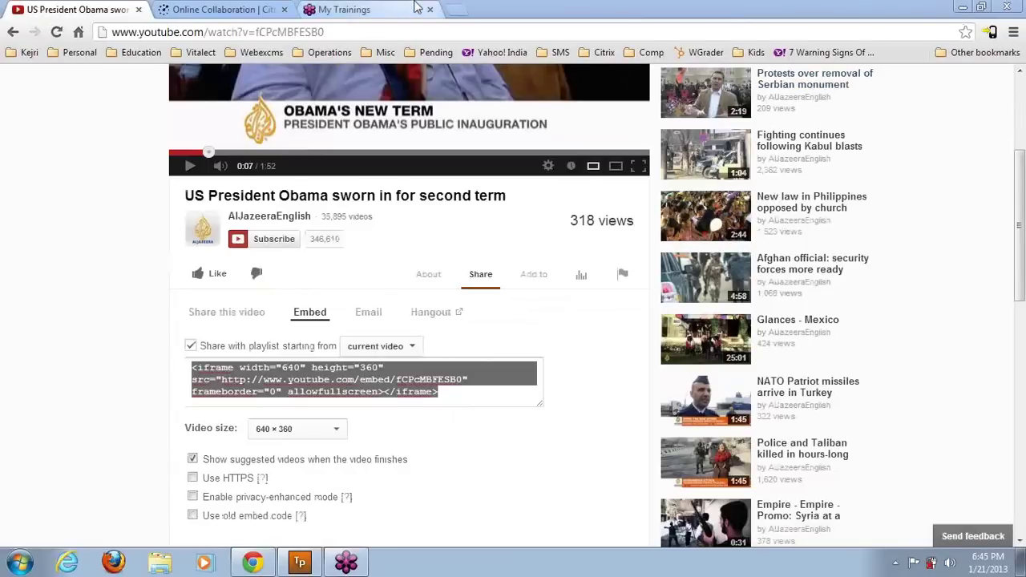
click(452, 9)
click(202, 53)
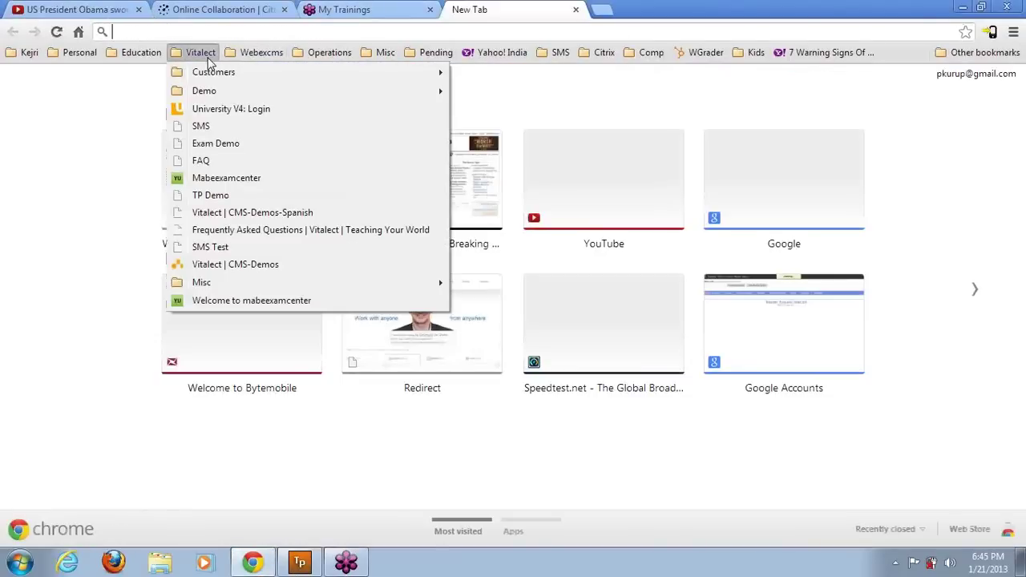
mouse_move(220, 89)
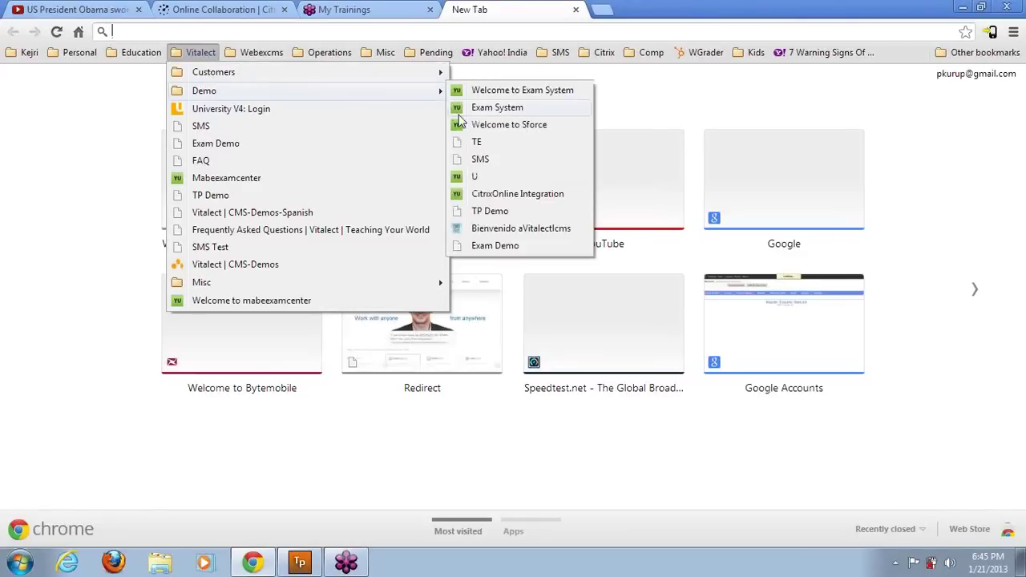
click(484, 197)
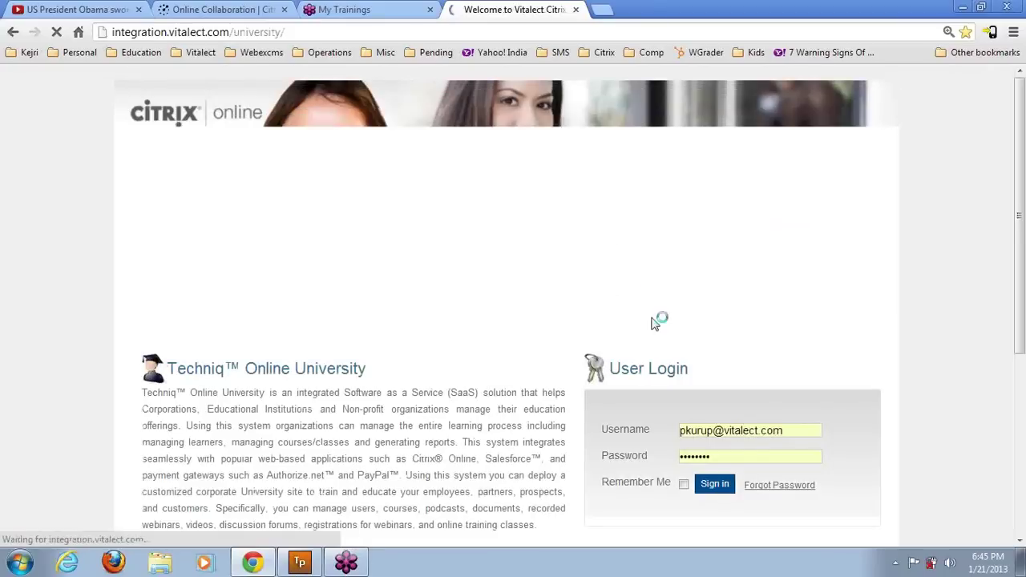
click(714, 484)
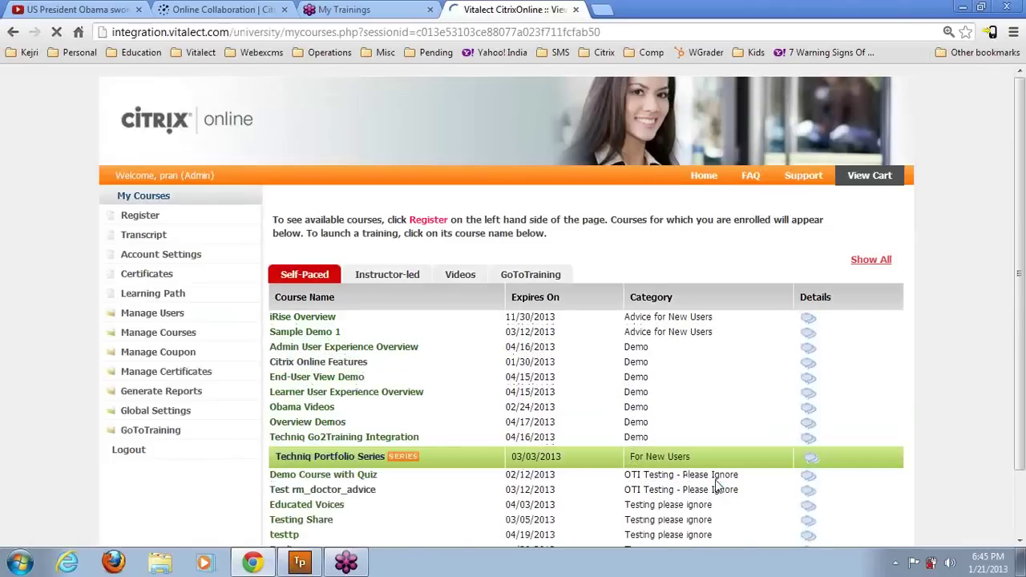
Start adding a course named Demo Vitalect Course in category Testing please ignore, with the description "The description goes here.".
click(187, 335)
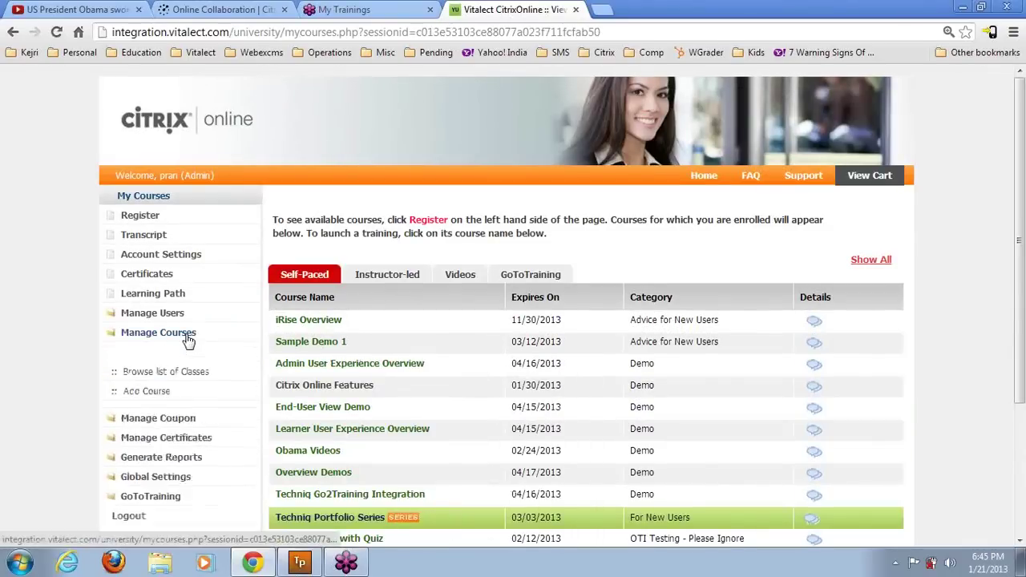
click(152, 393)
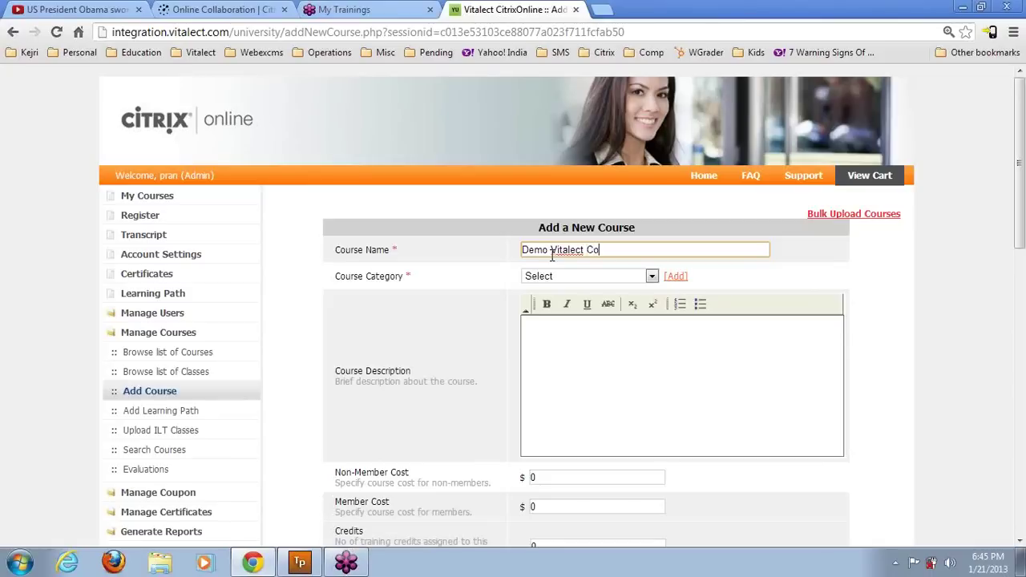
click(605, 275)
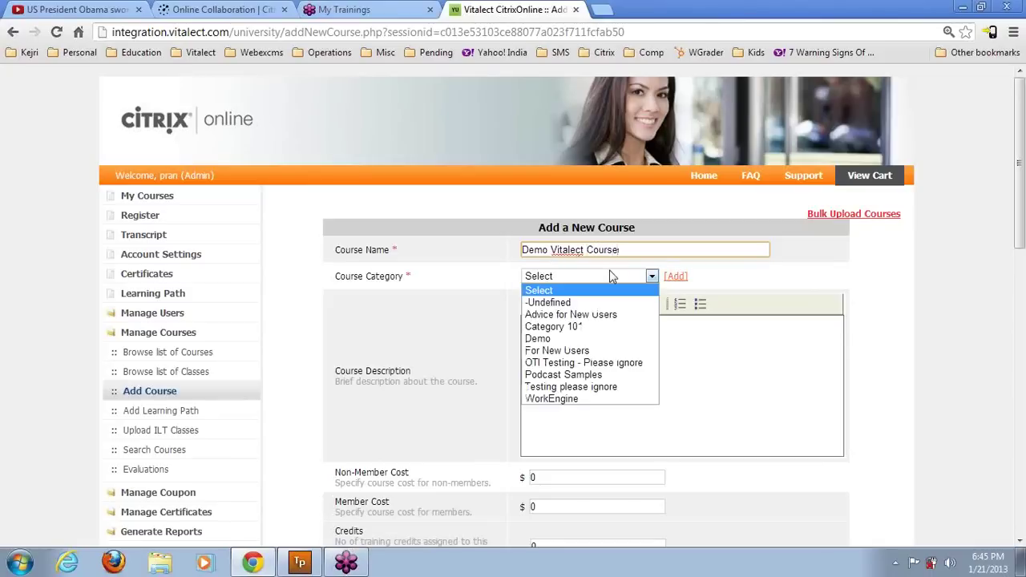
click(597, 386)
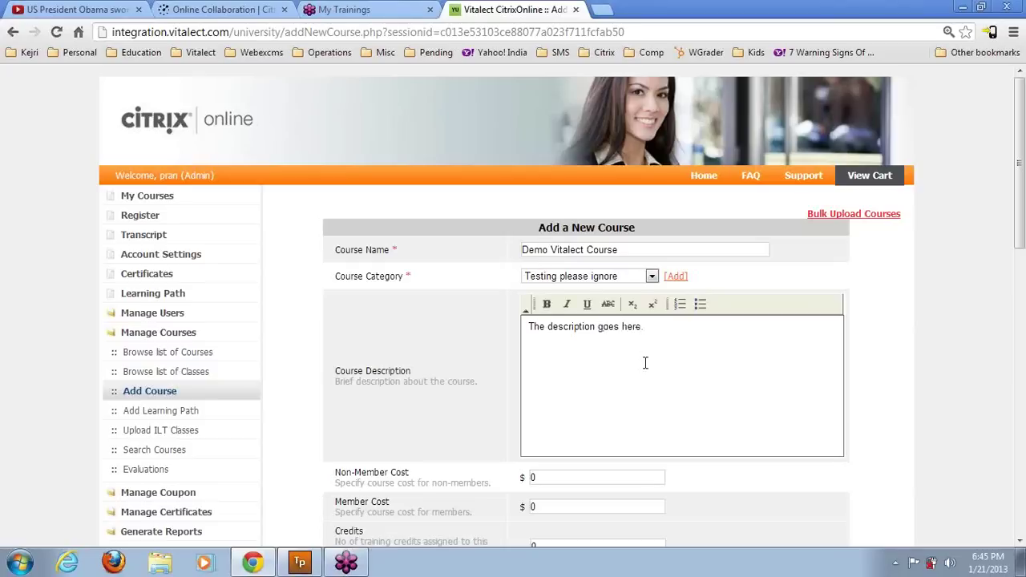
Set the new course's duration to 15 minutes and add the course.
drag(1019, 258, 1023, 404)
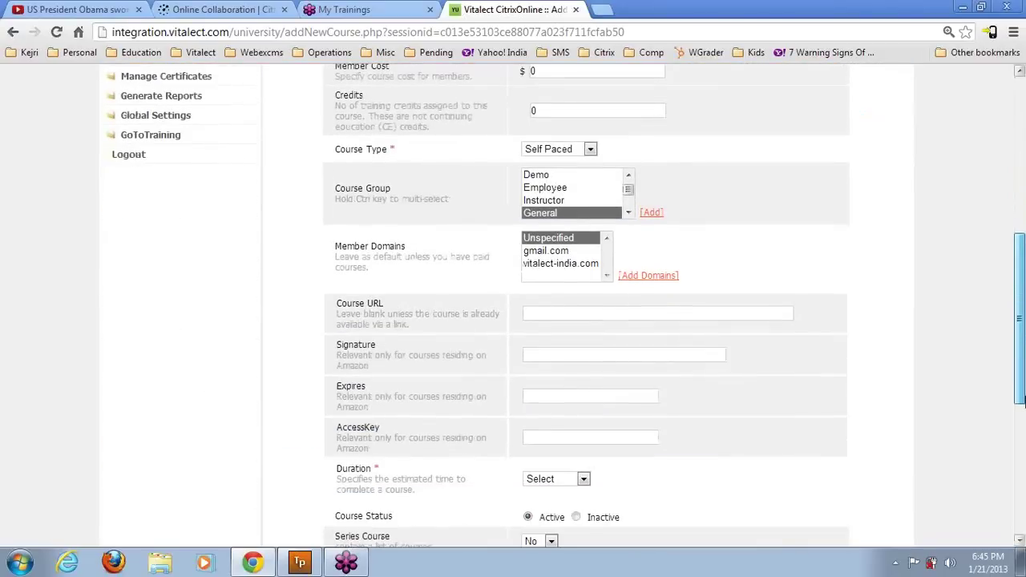
scroll(762, 370, down, 4)
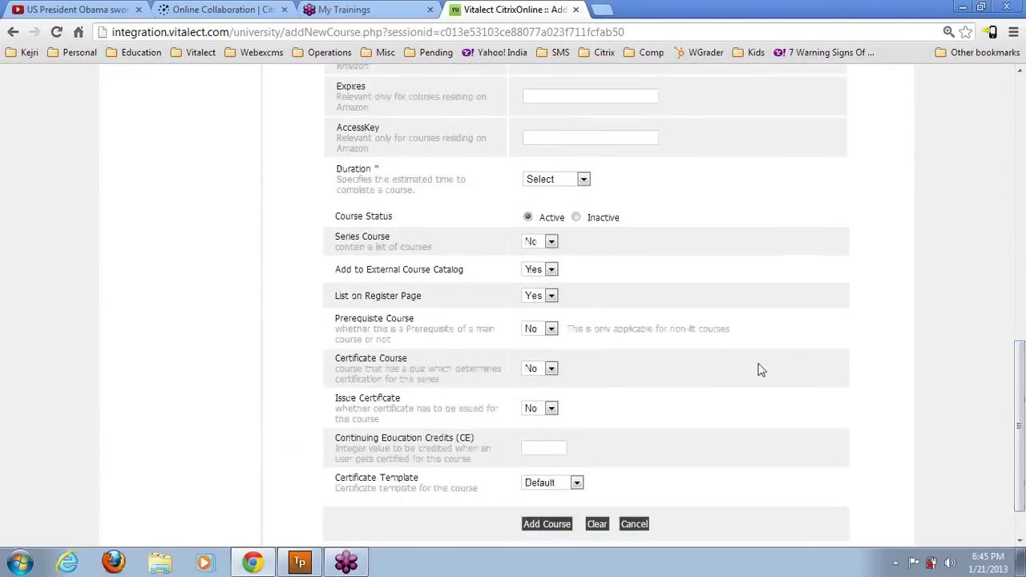
click(586, 178)
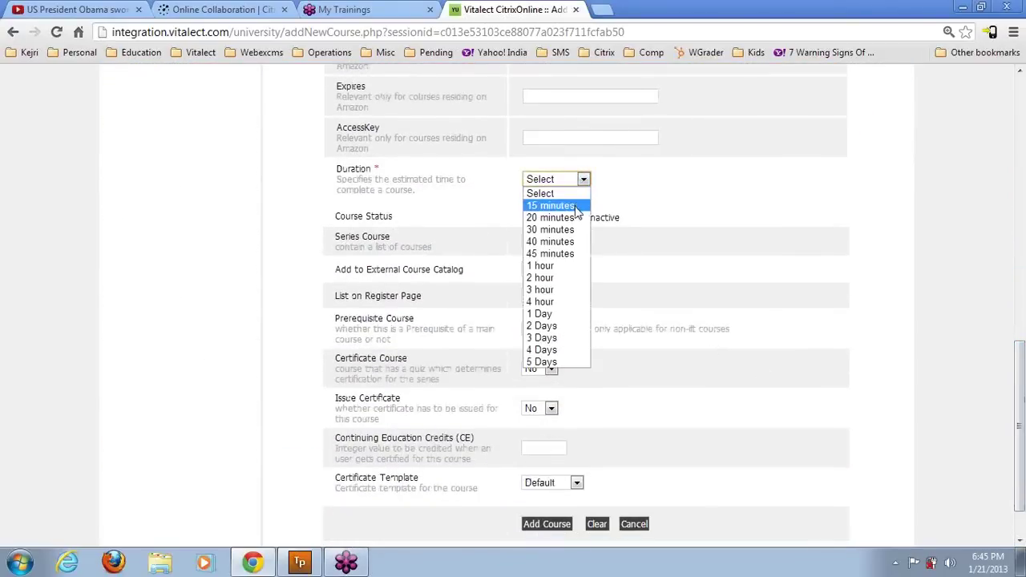
click(551, 206)
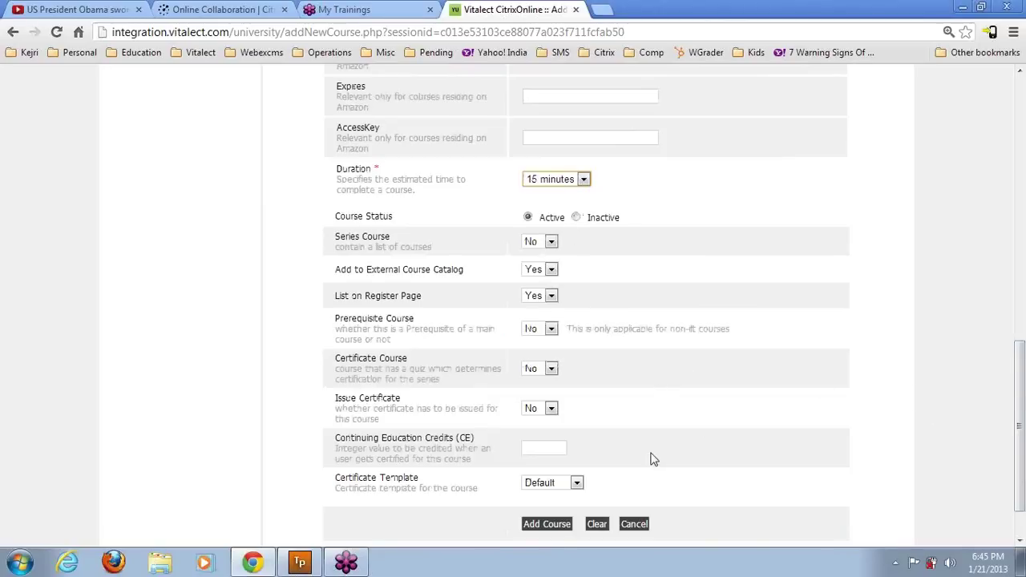
click(557, 528)
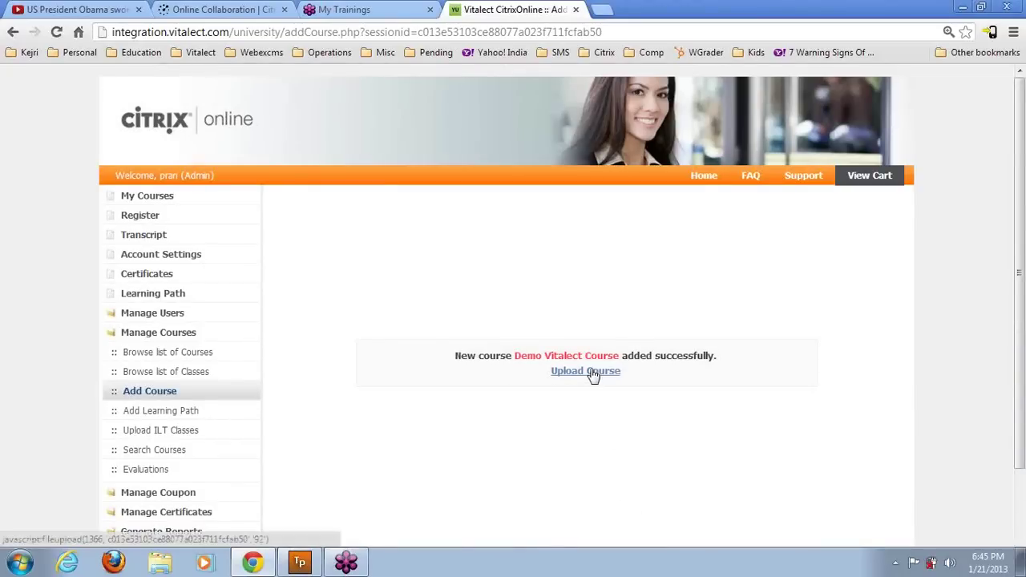
Upload Demo.vuf from the Desktop as the new course's actual course file, and close the upload window.
click(591, 371)
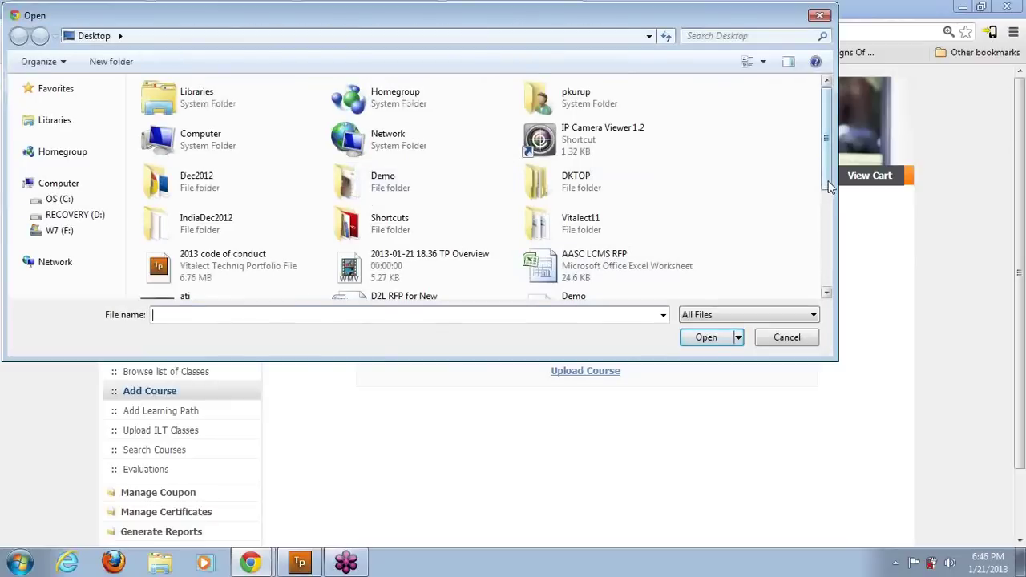
drag(826, 192, 836, 287)
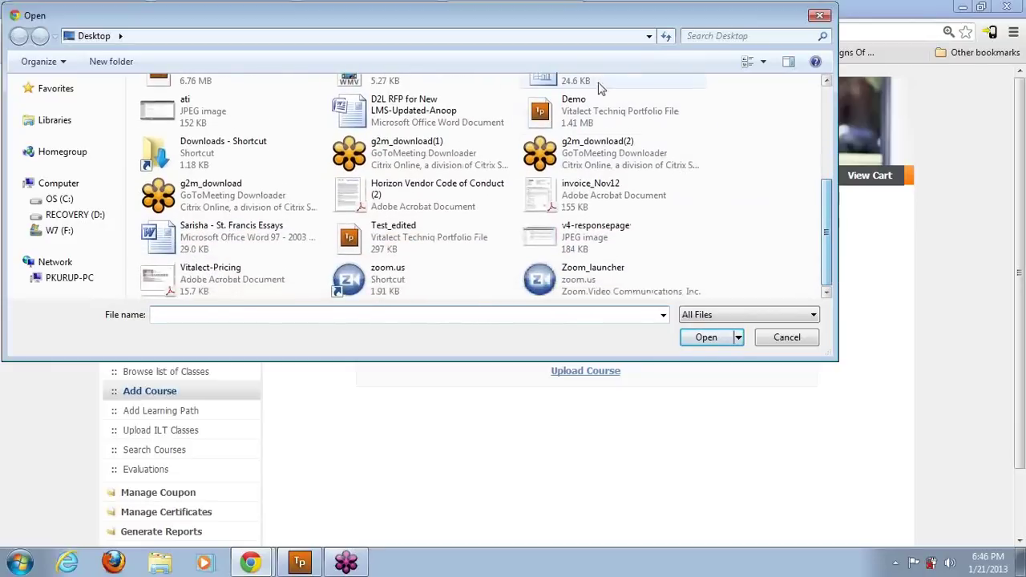
click(609, 112)
click(708, 337)
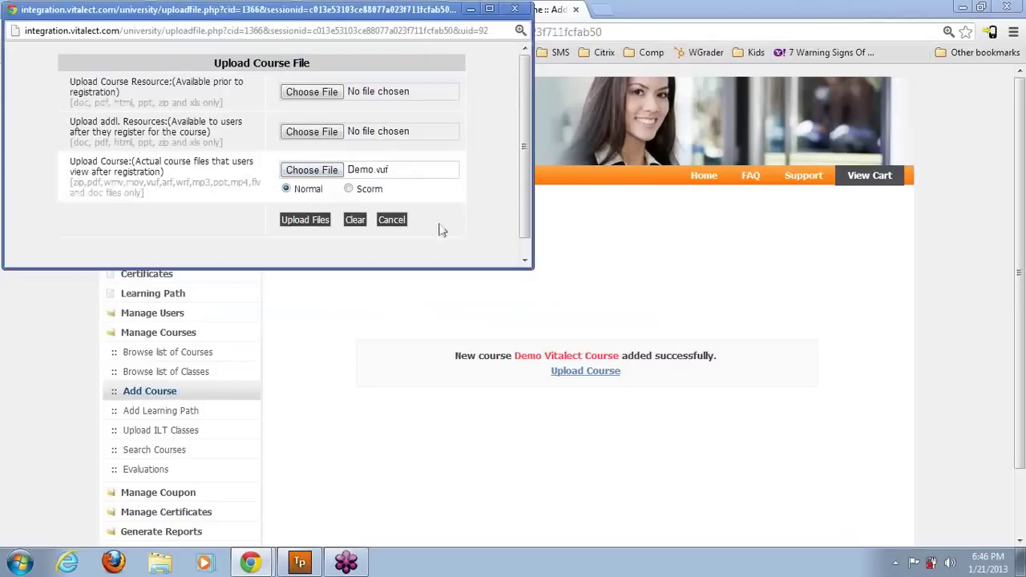
click(316, 222)
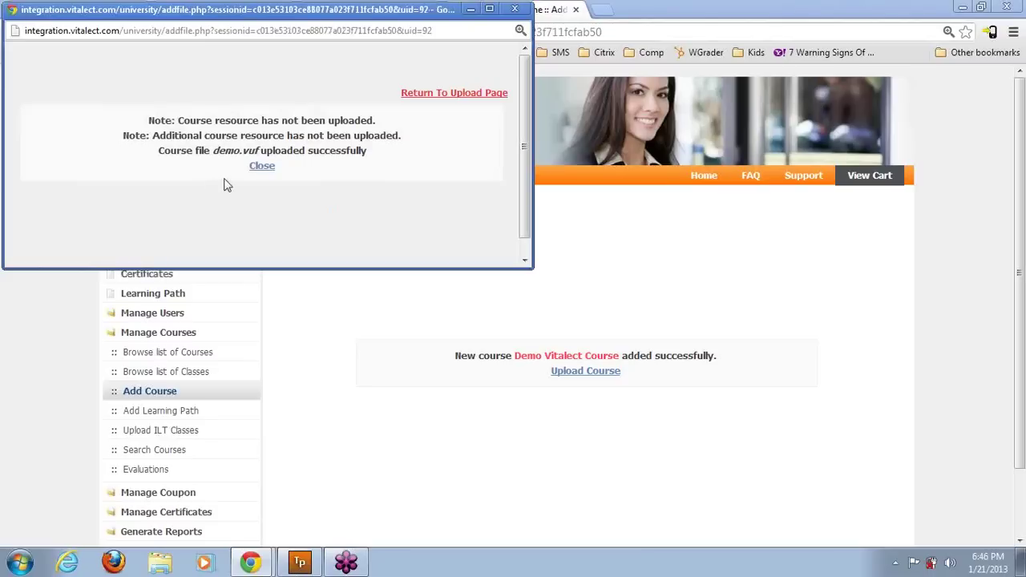
click(258, 168)
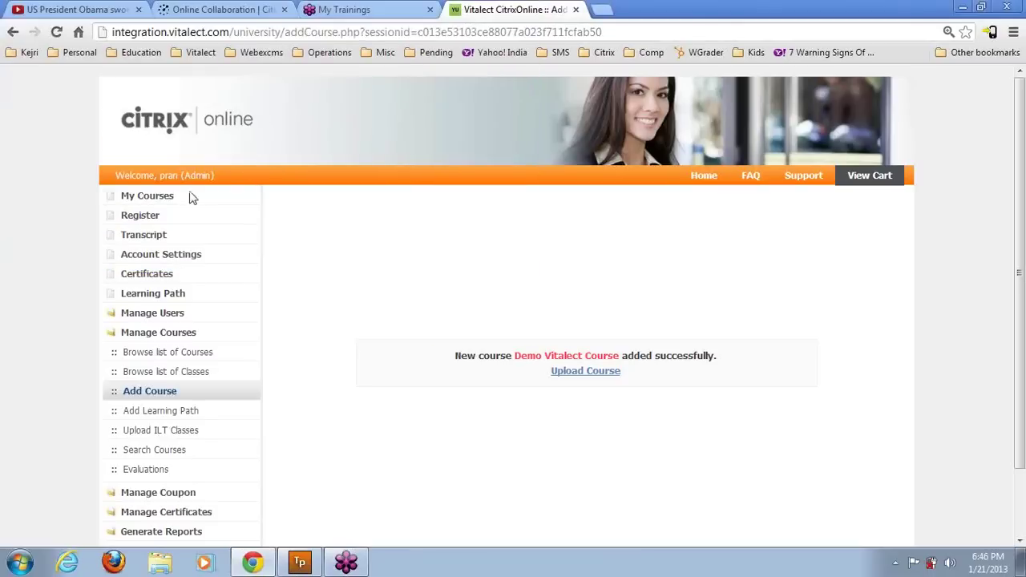
Register for the free Demo Vitalect Course and proceed to My Courses.
click(156, 221)
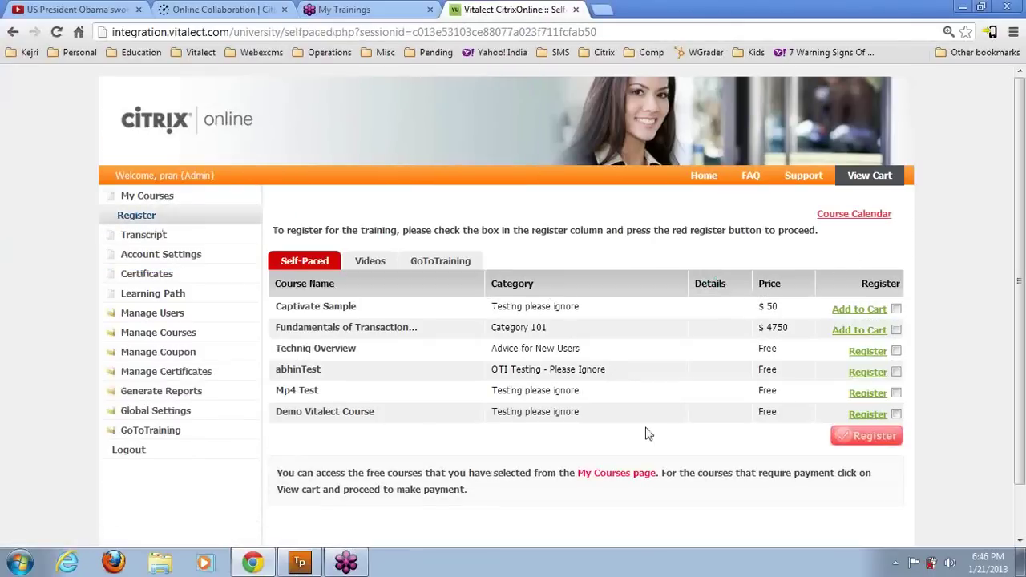
click(854, 415)
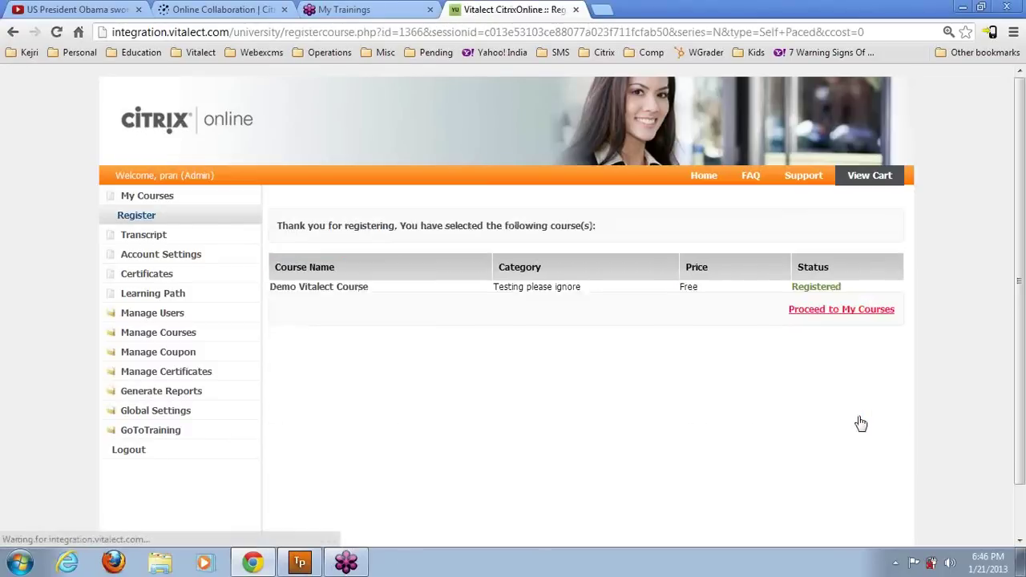
click(832, 319)
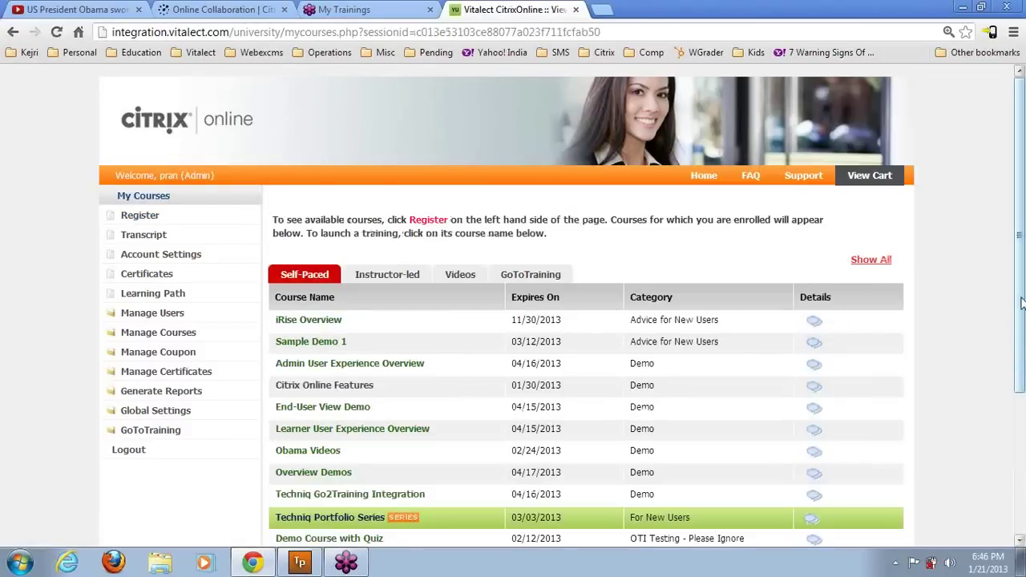
Launch Demo Vitalect Course from the enrolled self-paced courses and maximize its window.
scroll(625, 377, down, 2)
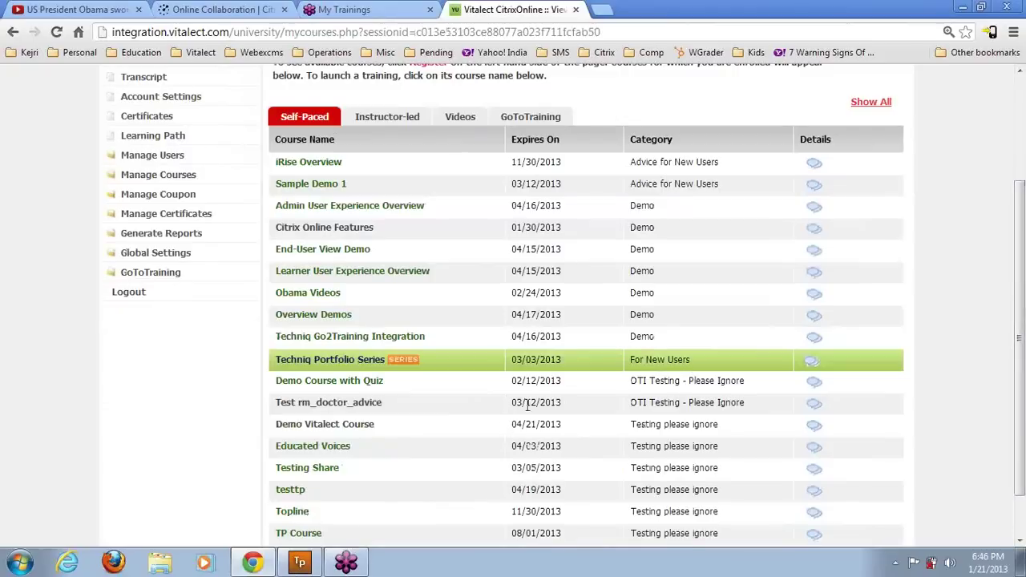
drag(1022, 257, 1022, 364)
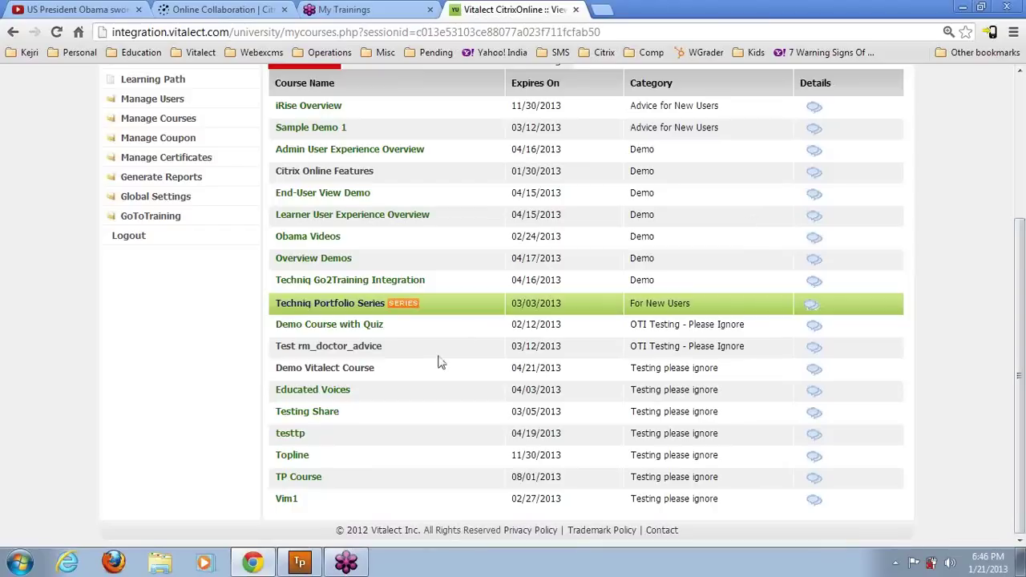
click(350, 375)
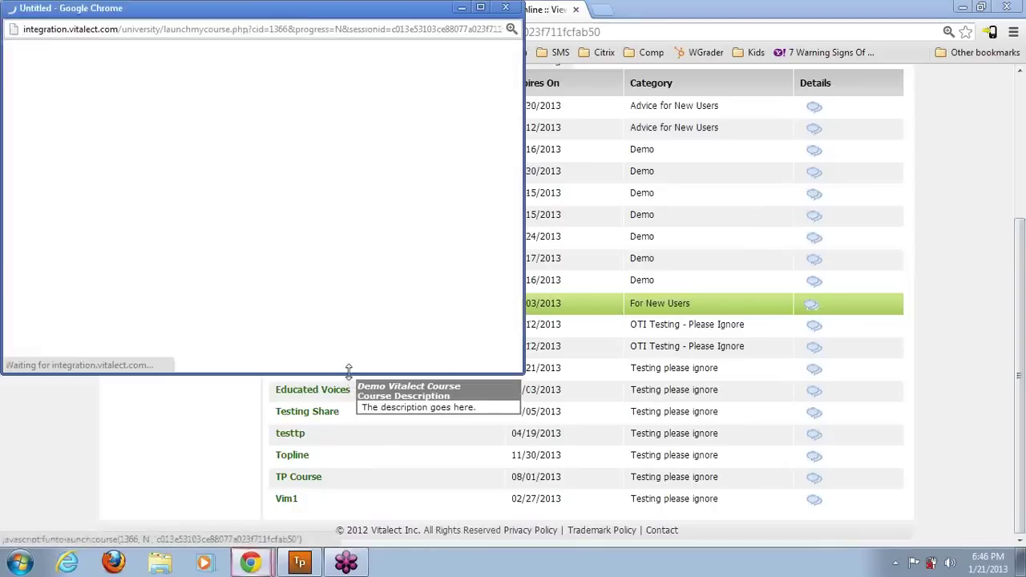
click(480, 8)
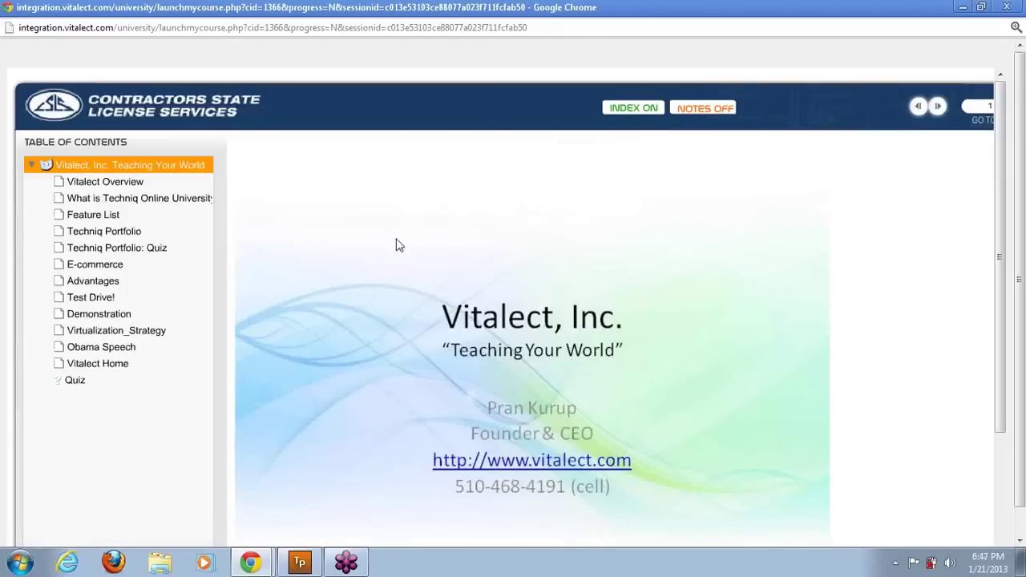
Browse the launched course's Feature List, E-commerce, Advantages, Virtualization_Strategy, Obama Speech and Vitalect Home pages.
click(164, 215)
click(119, 263)
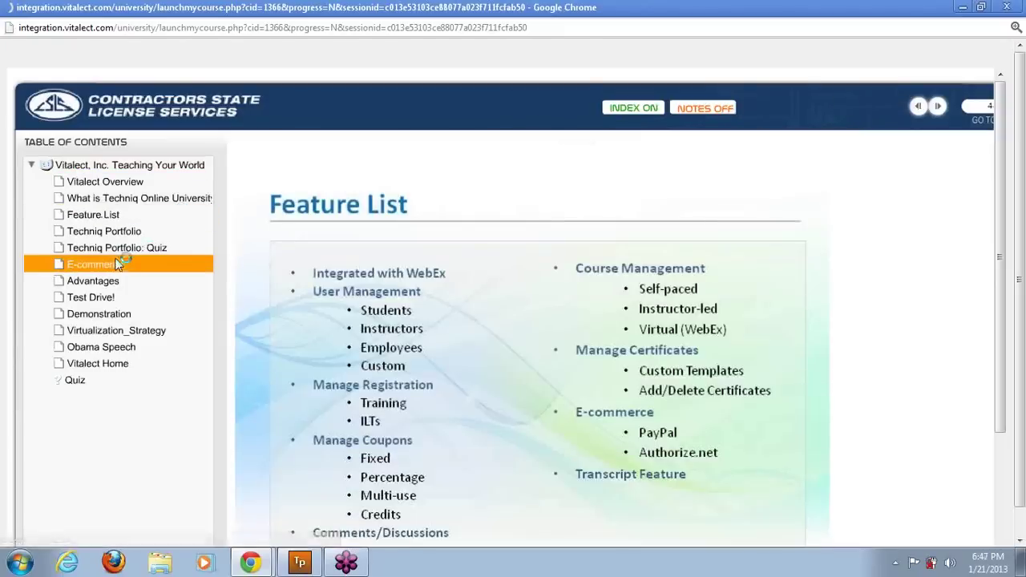
click(121, 280)
click(94, 331)
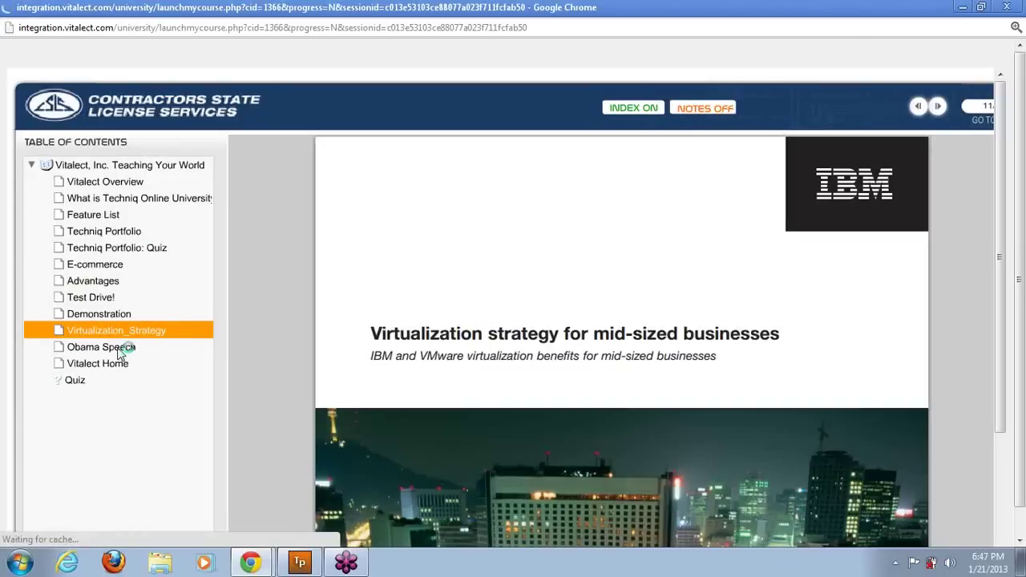
click(117, 348)
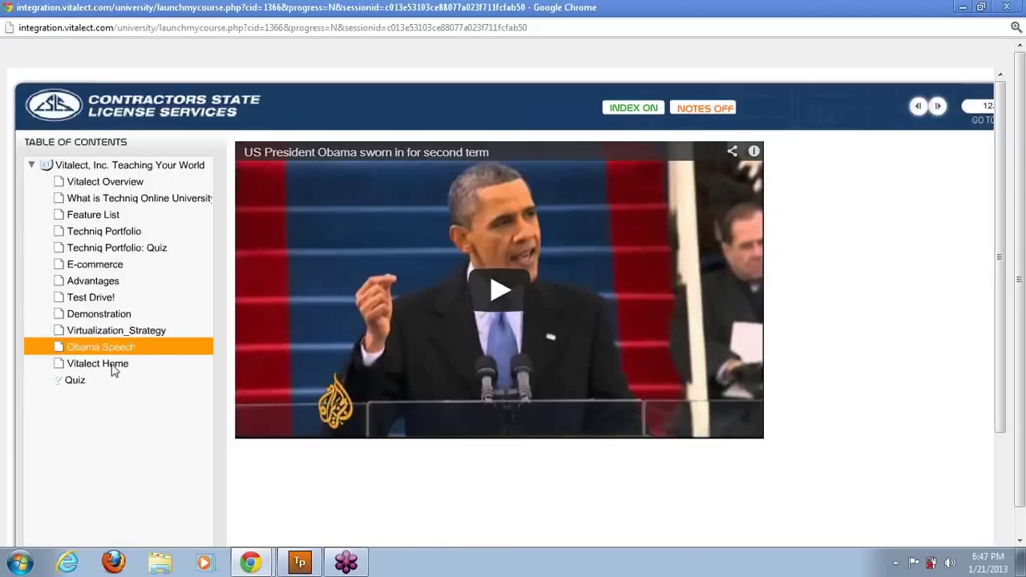
click(113, 364)
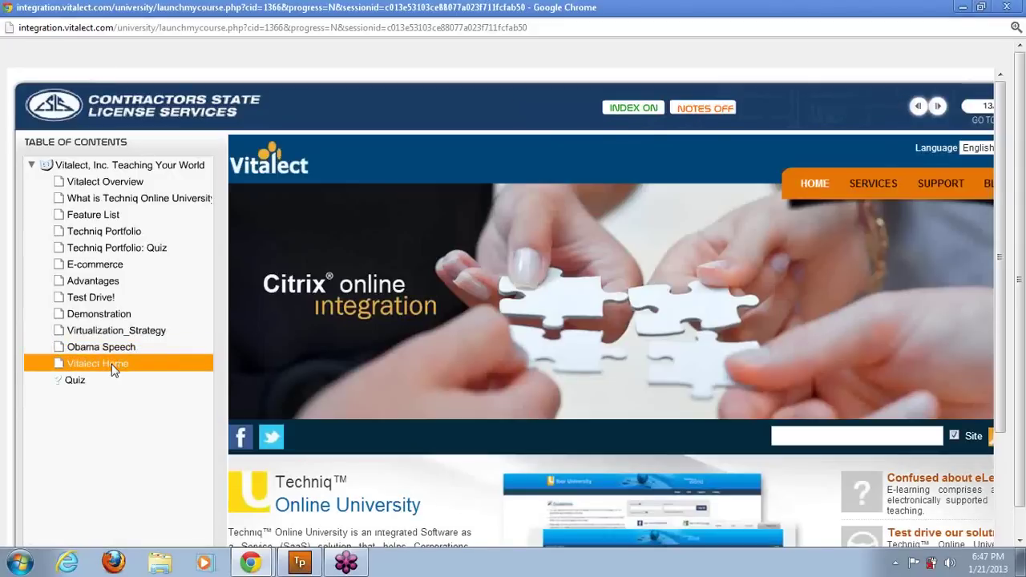
Open the course's Quiz page, start the quiz, and close the course window without answering.
click(109, 381)
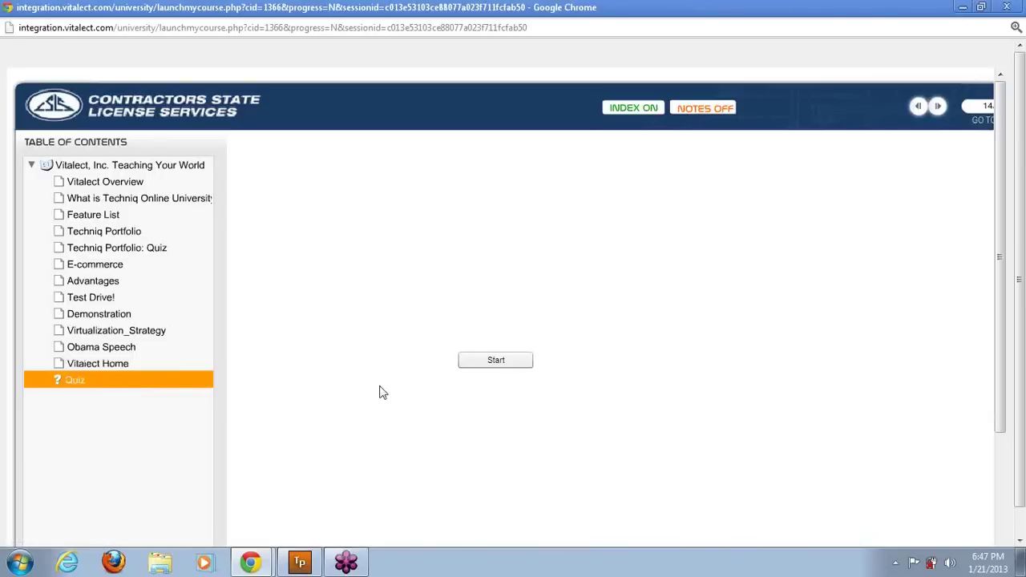
click(484, 366)
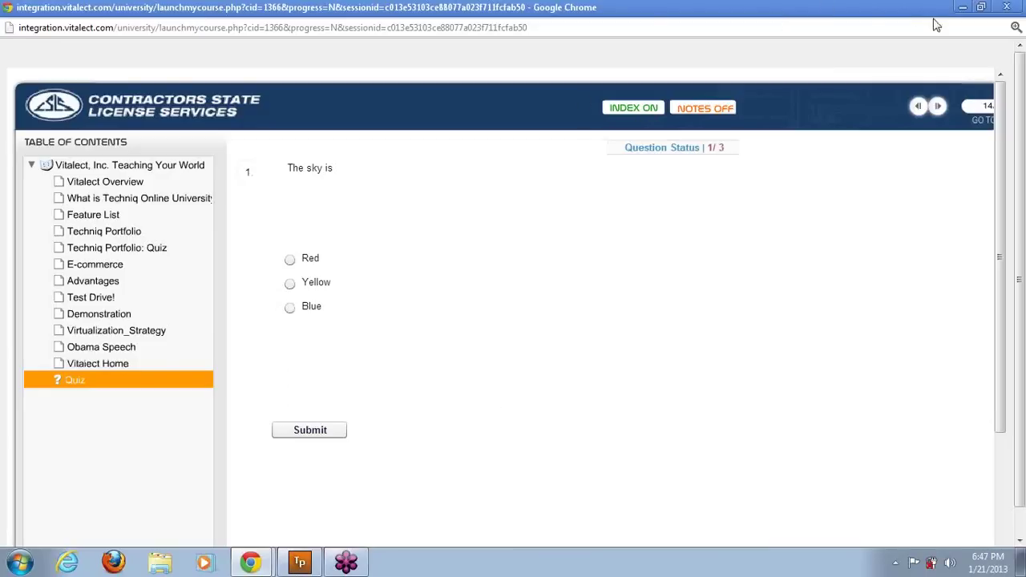
click(981, 7)
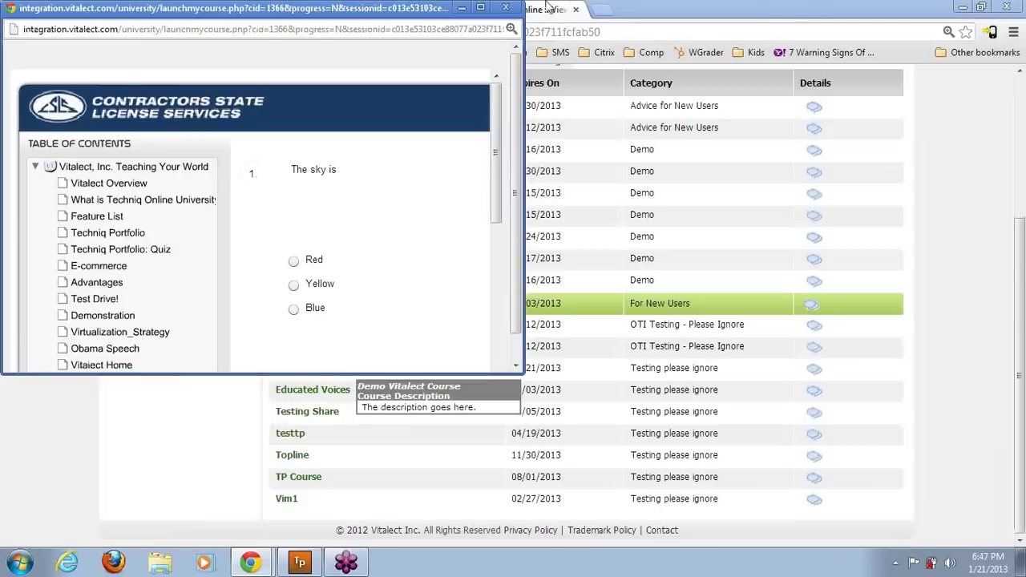
click(507, 9)
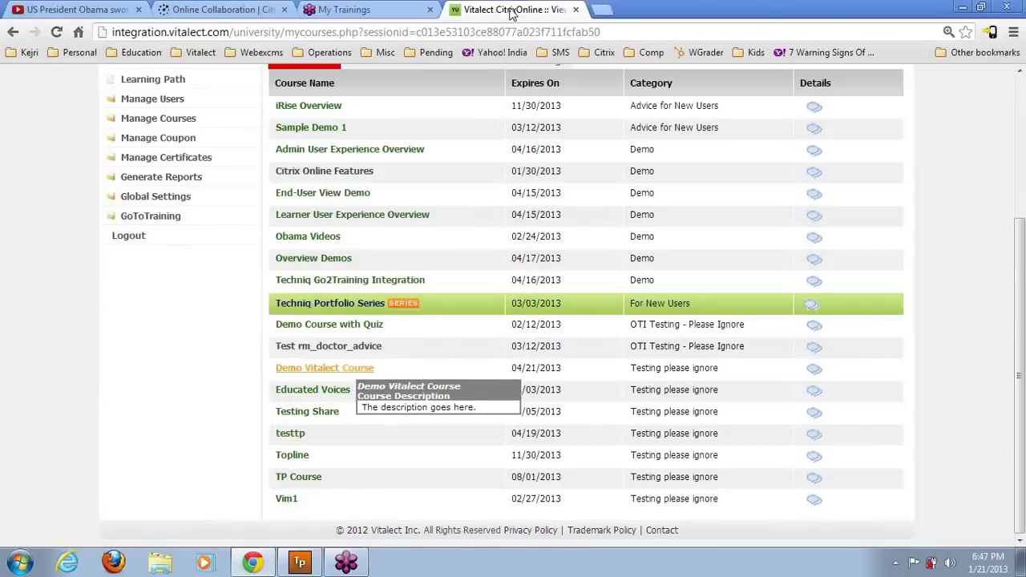
Switch to Techniq Portfolio and view the Vitalect Overview and What is Techniq Online University pages.
click(298, 561)
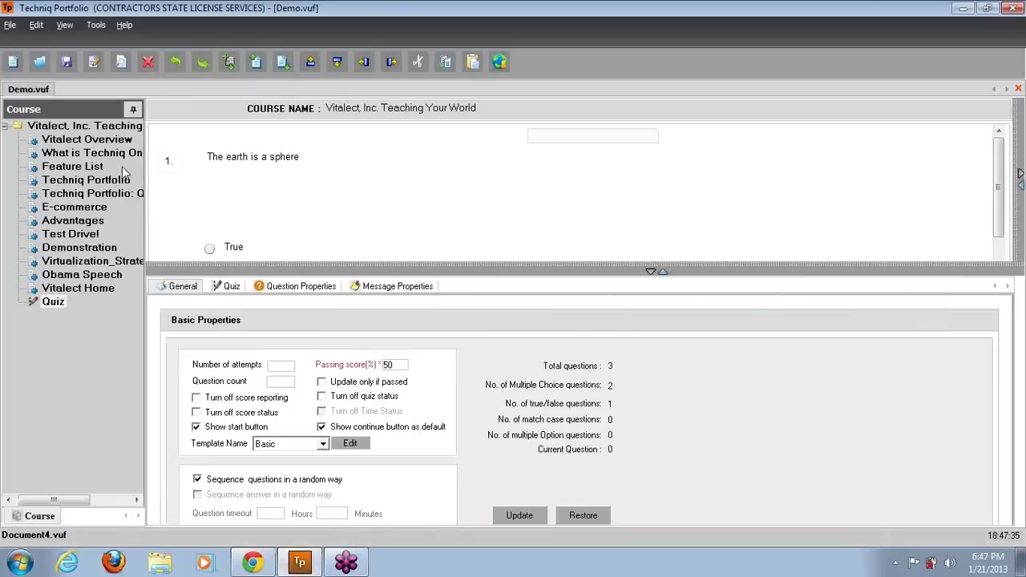
click(114, 143)
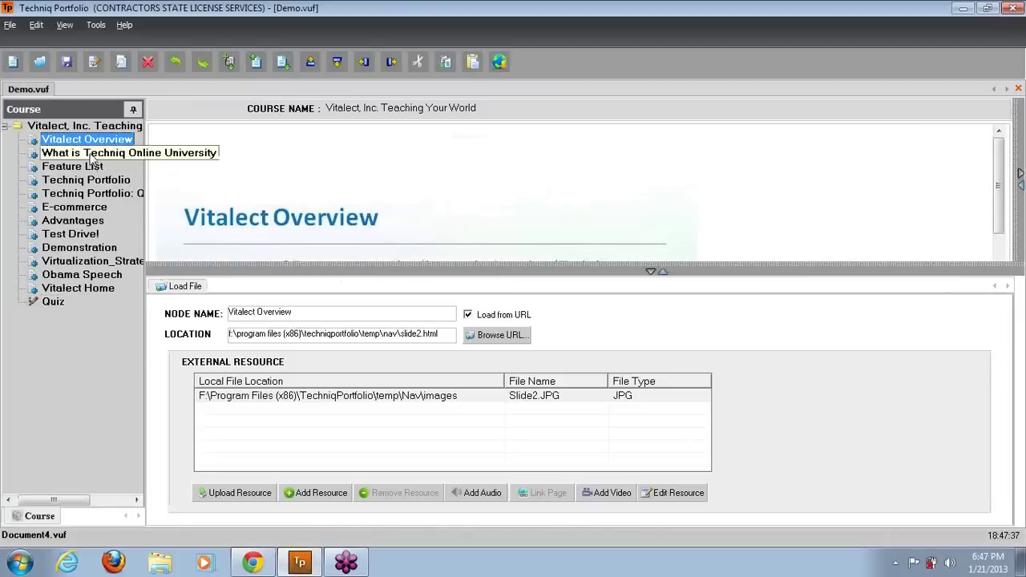
click(93, 154)
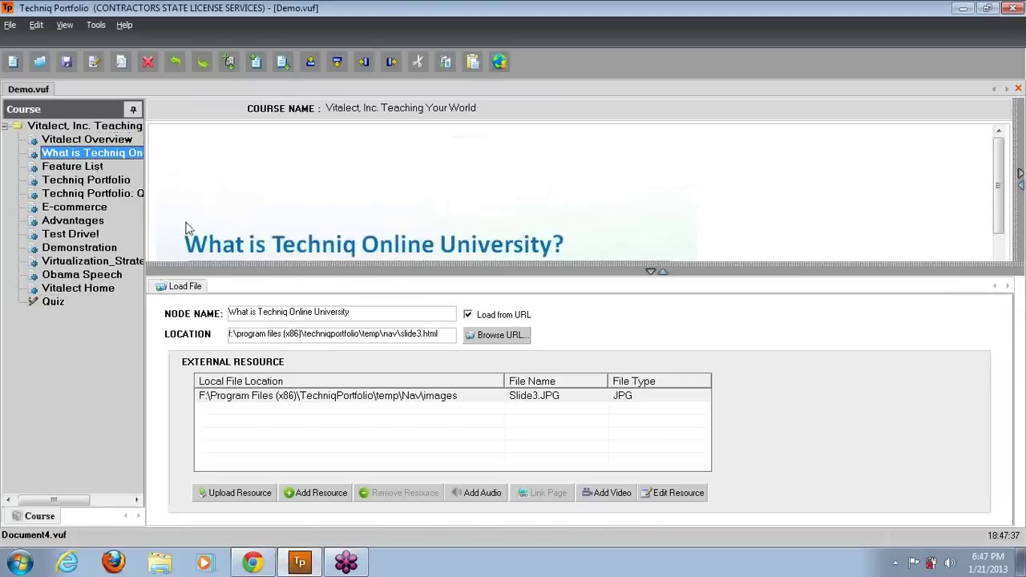
Preview the course, hide and restore its table of contents, and show the notes pane.
click(498, 62)
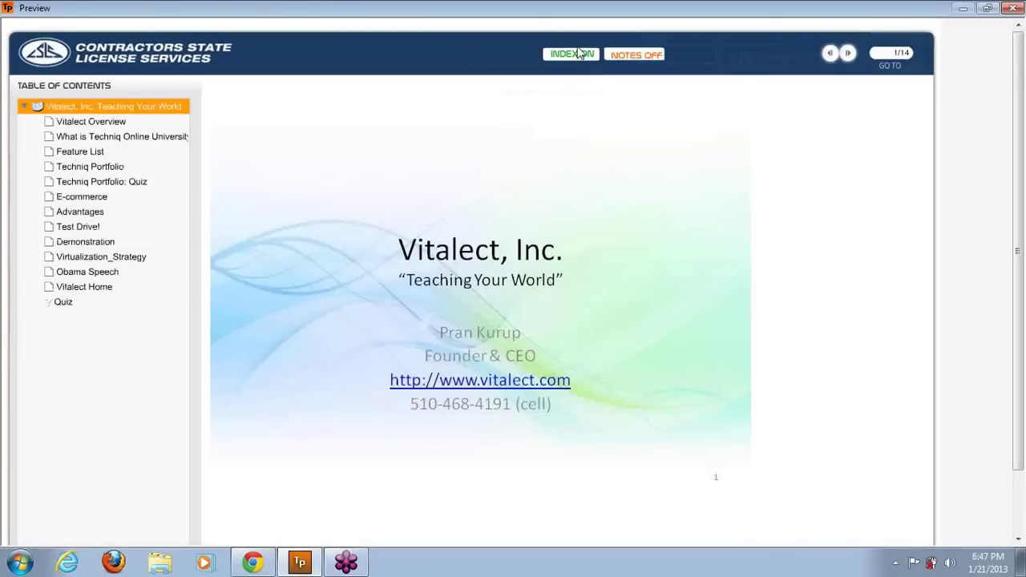
click(579, 56)
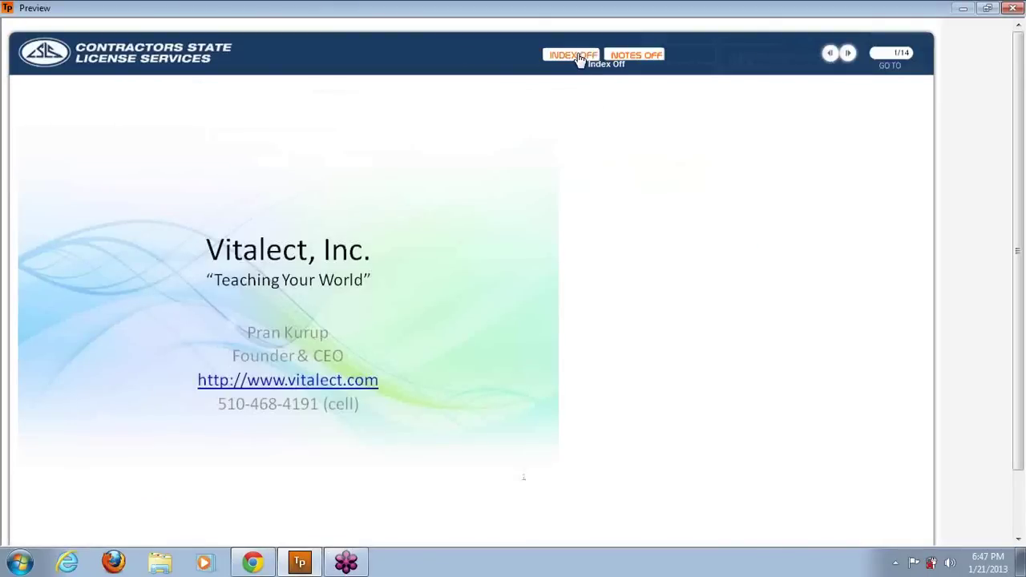
click(578, 55)
click(633, 55)
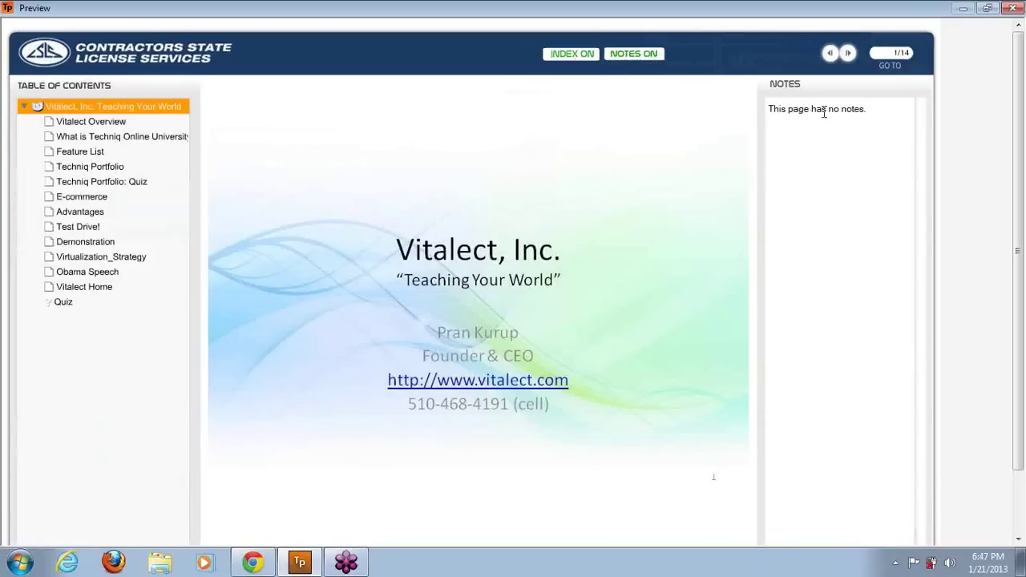
Close the preview, widen the notes pane, and add the note "Enter the test notes here." to the Vitalect Overview page.
click(989, 8)
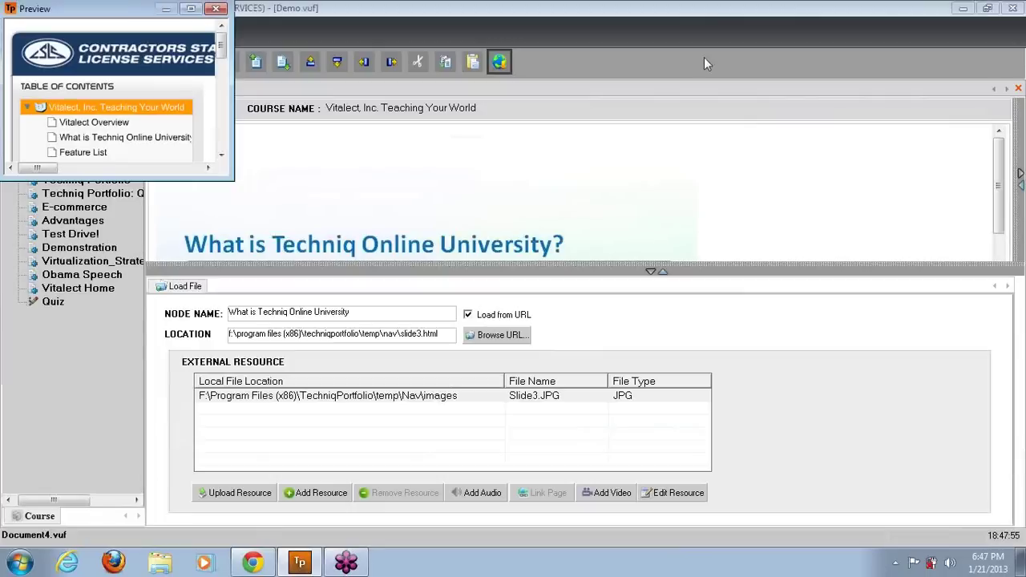
click(216, 8)
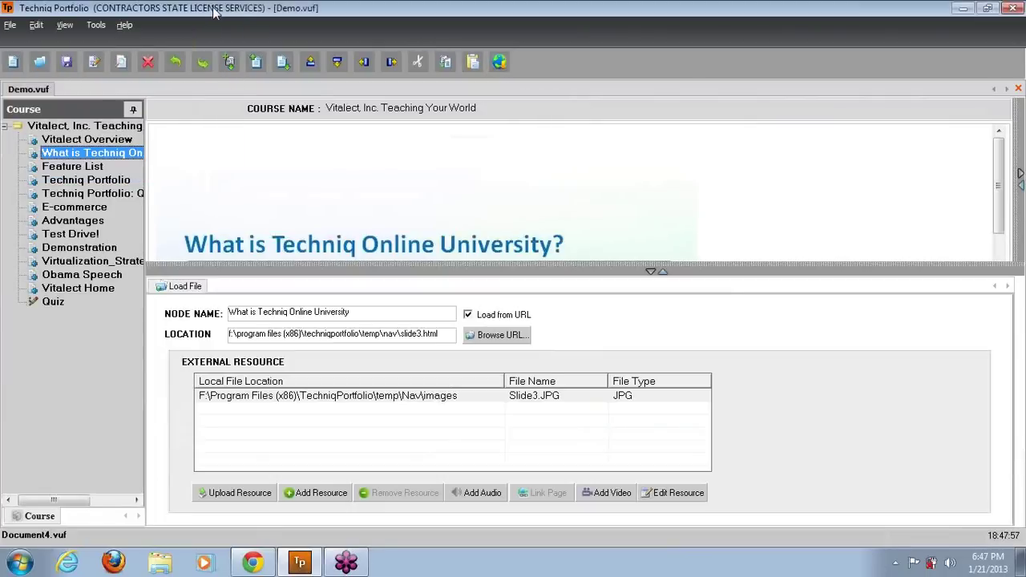
click(89, 139)
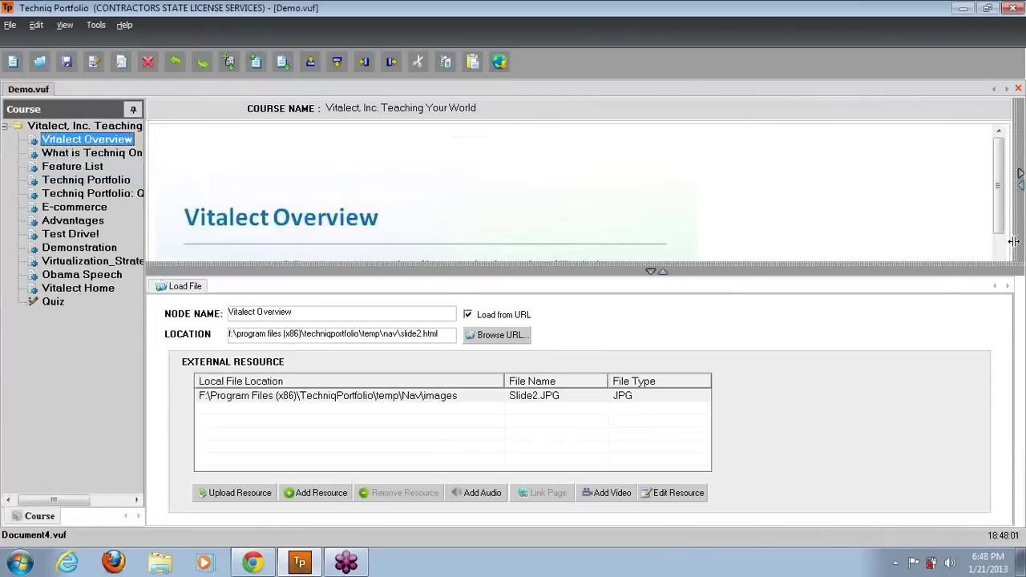
drag(1013, 240, 732, 233)
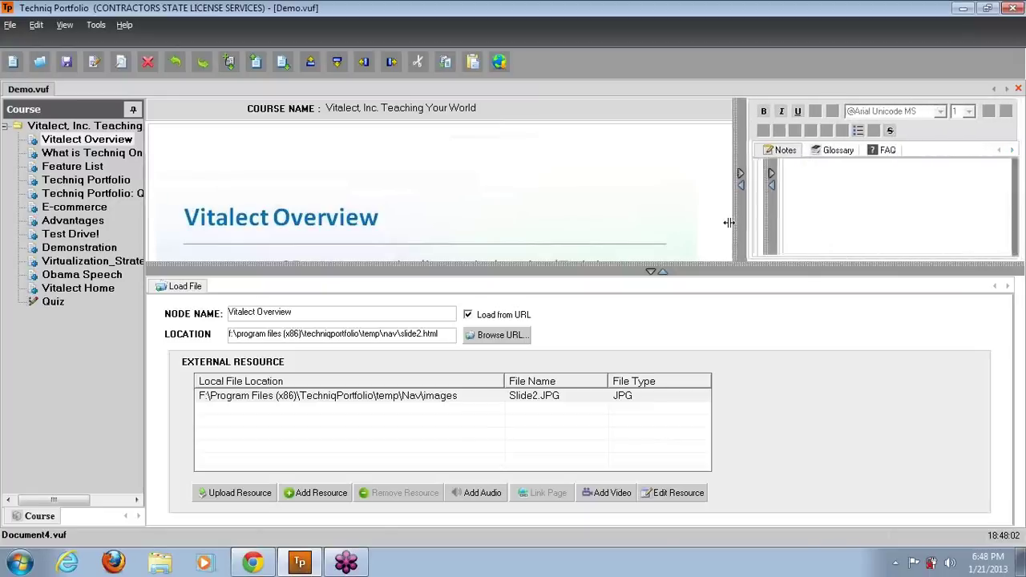
click(796, 207)
text(Enter th)
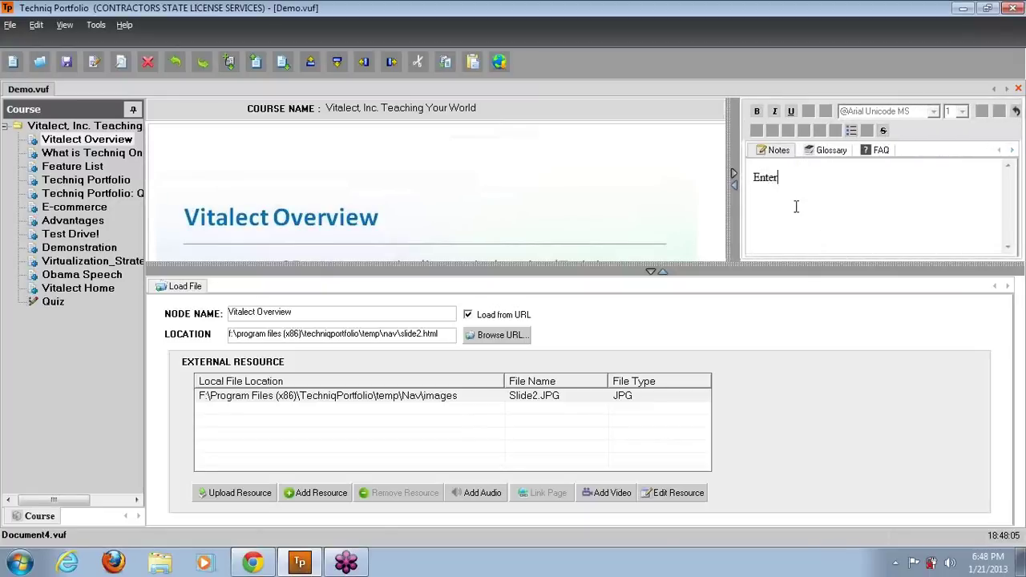
text(e test notes here.)
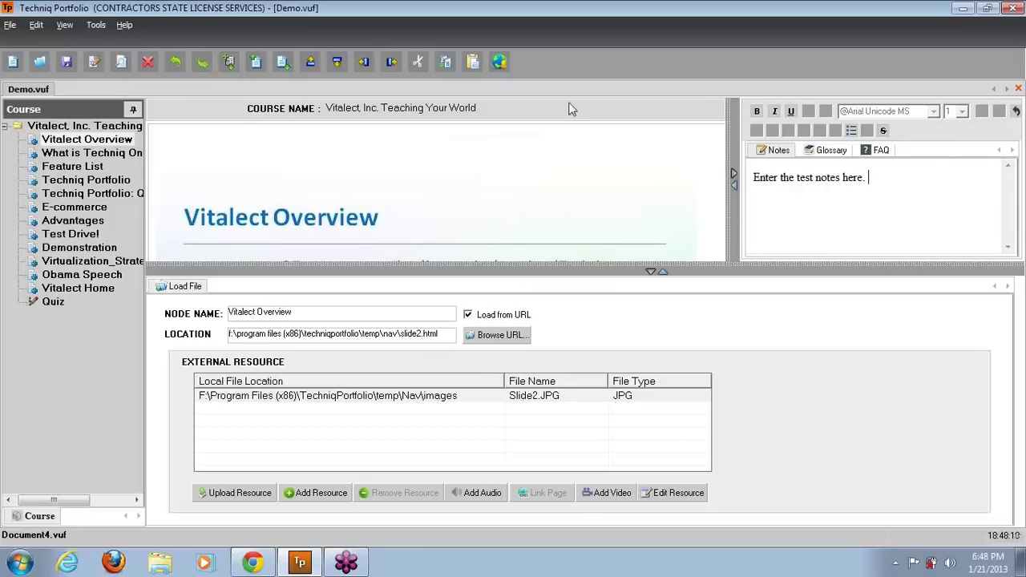
Preview the course through the Vitalect Overview and What is Techniq Online University pages to check their notes, and close the preview.
click(500, 63)
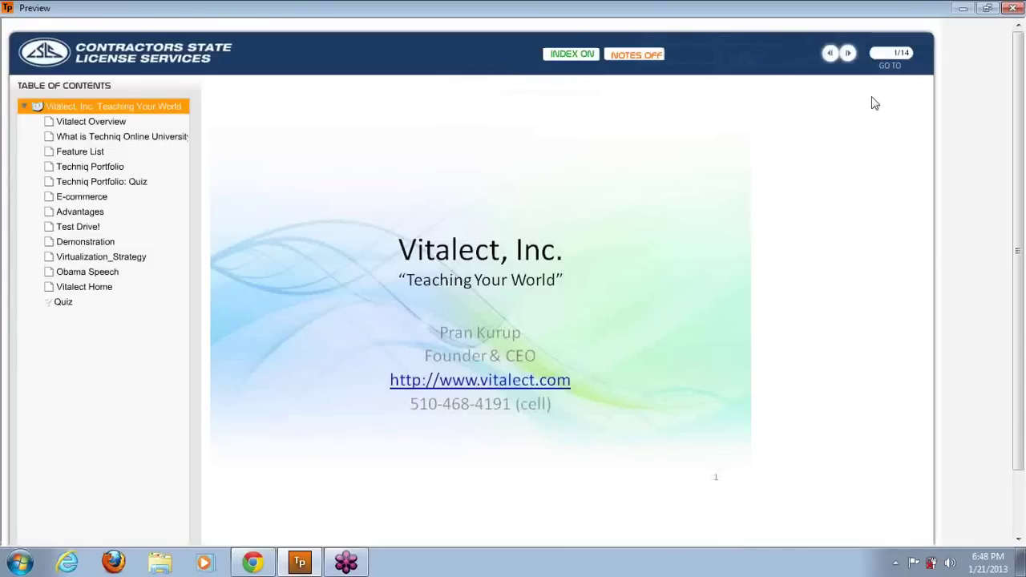
click(847, 53)
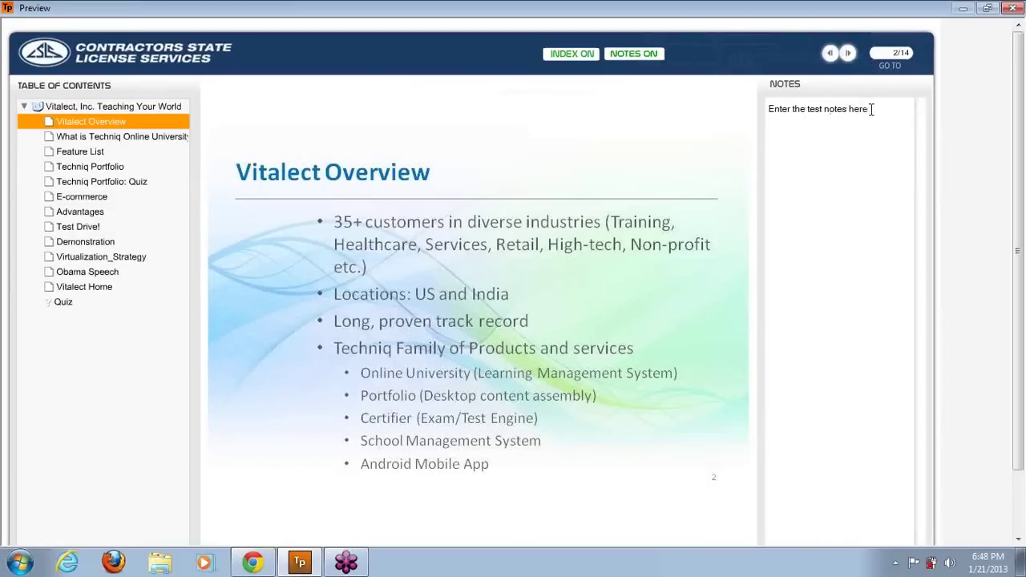
click(848, 53)
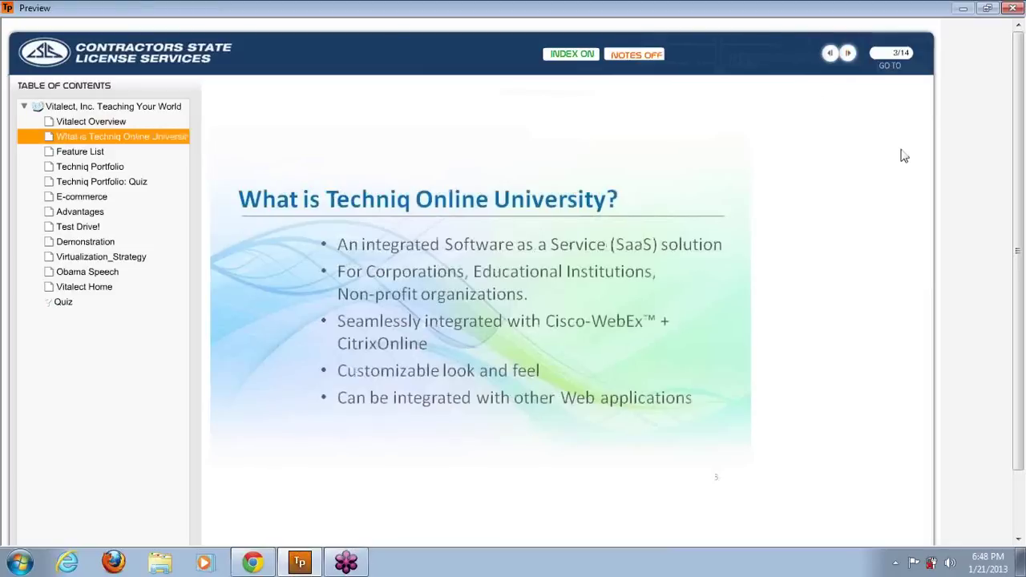
click(987, 12)
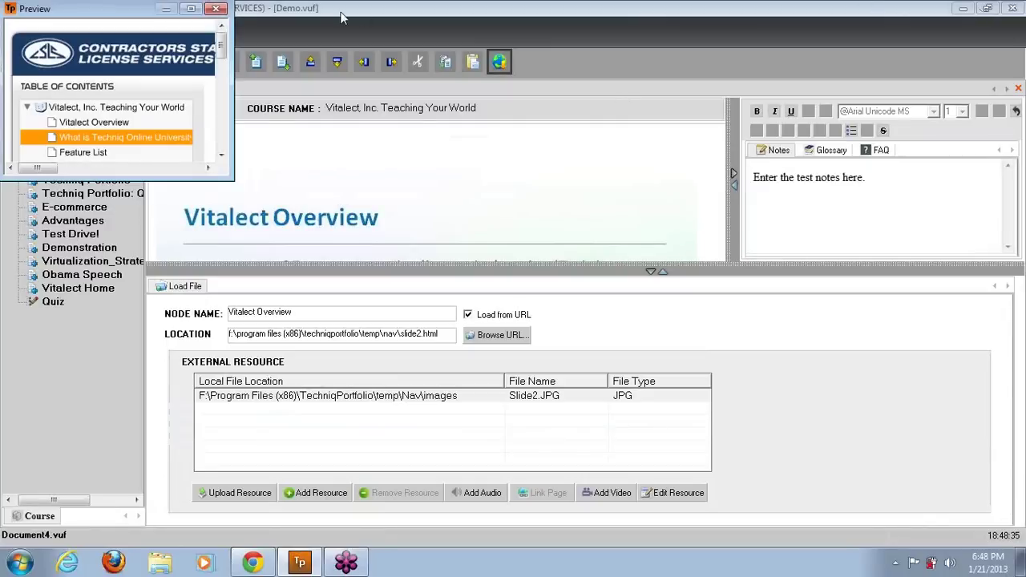
click(216, 9)
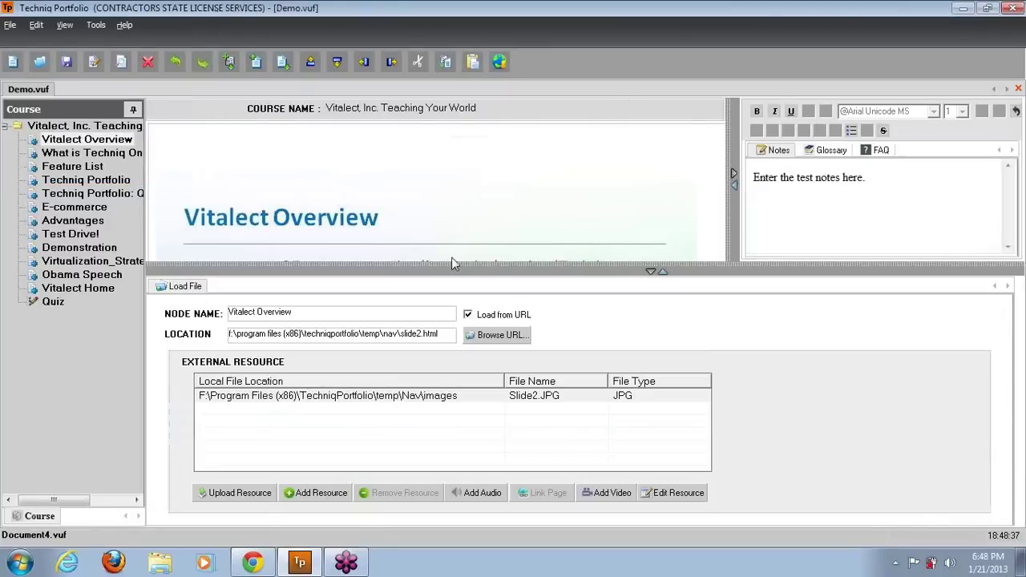
Enlarge the page display area and view the What is Techniq Online University and Techniq Portfolio pages.
drag(451, 264, 458, 339)
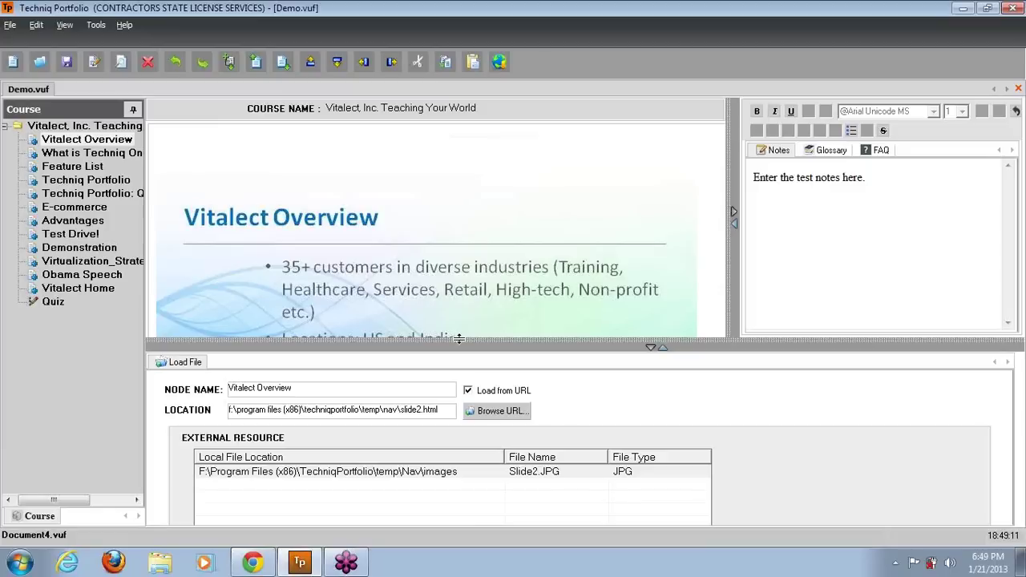
click(107, 155)
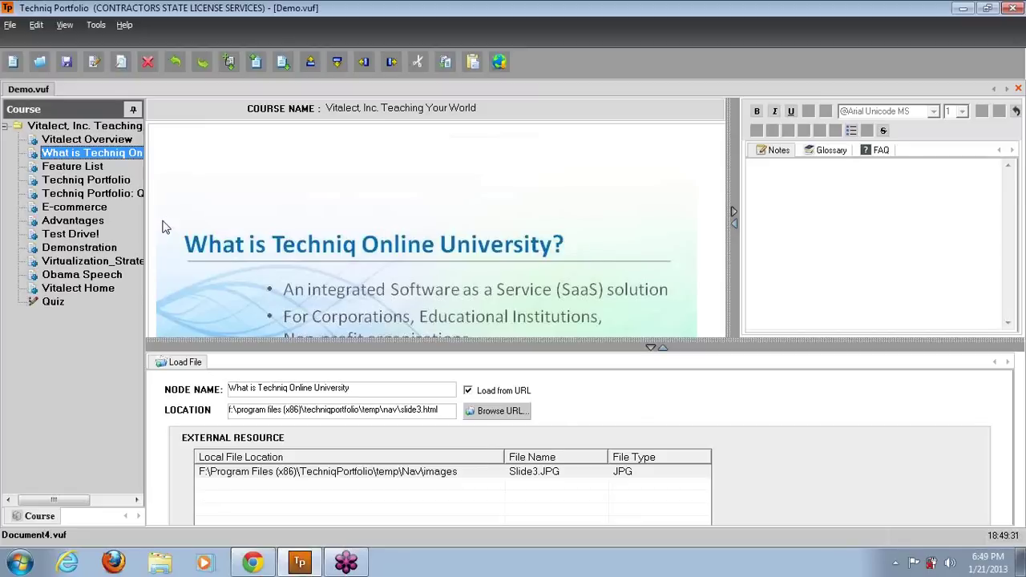
click(100, 181)
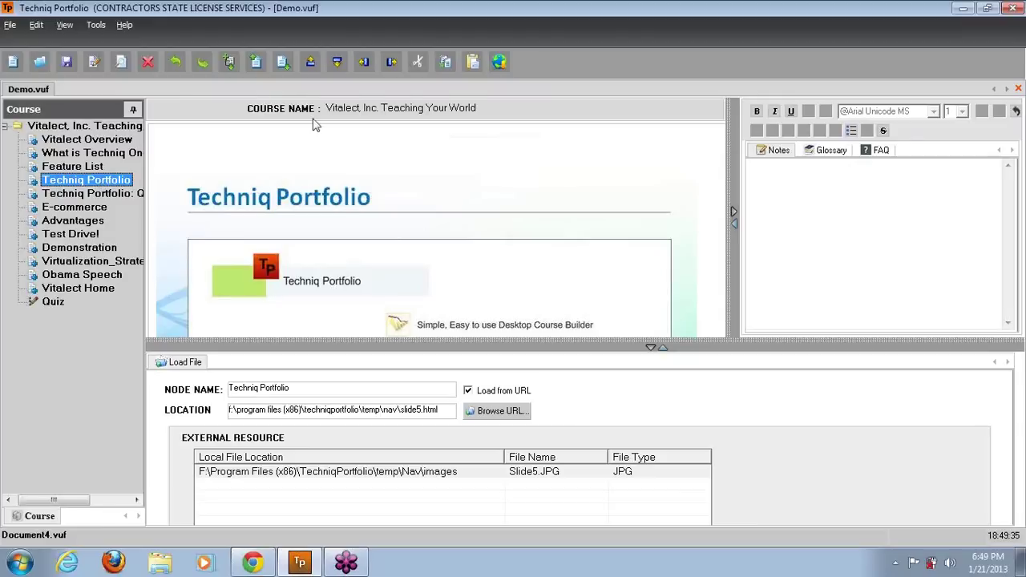
click(1016, 34)
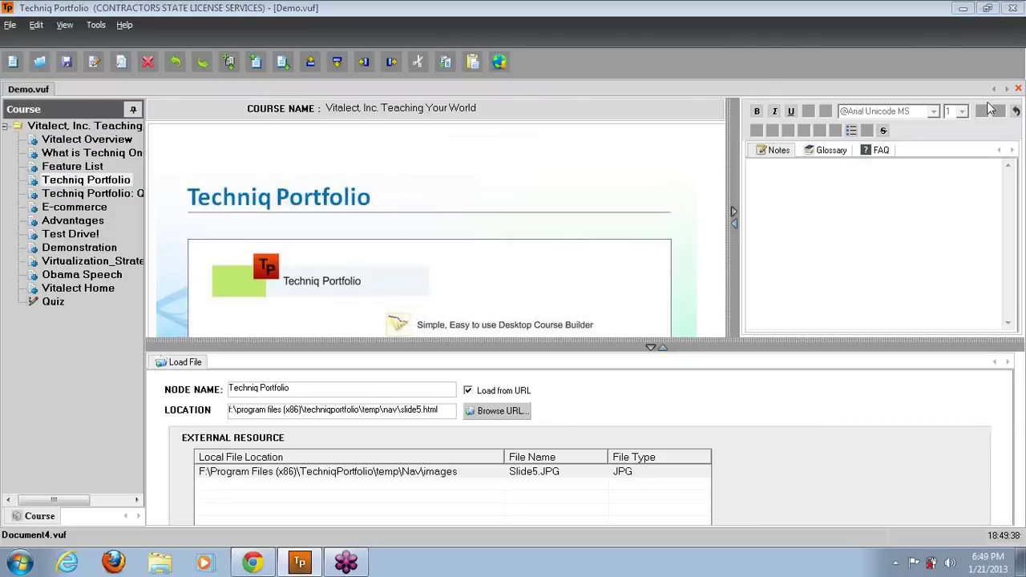